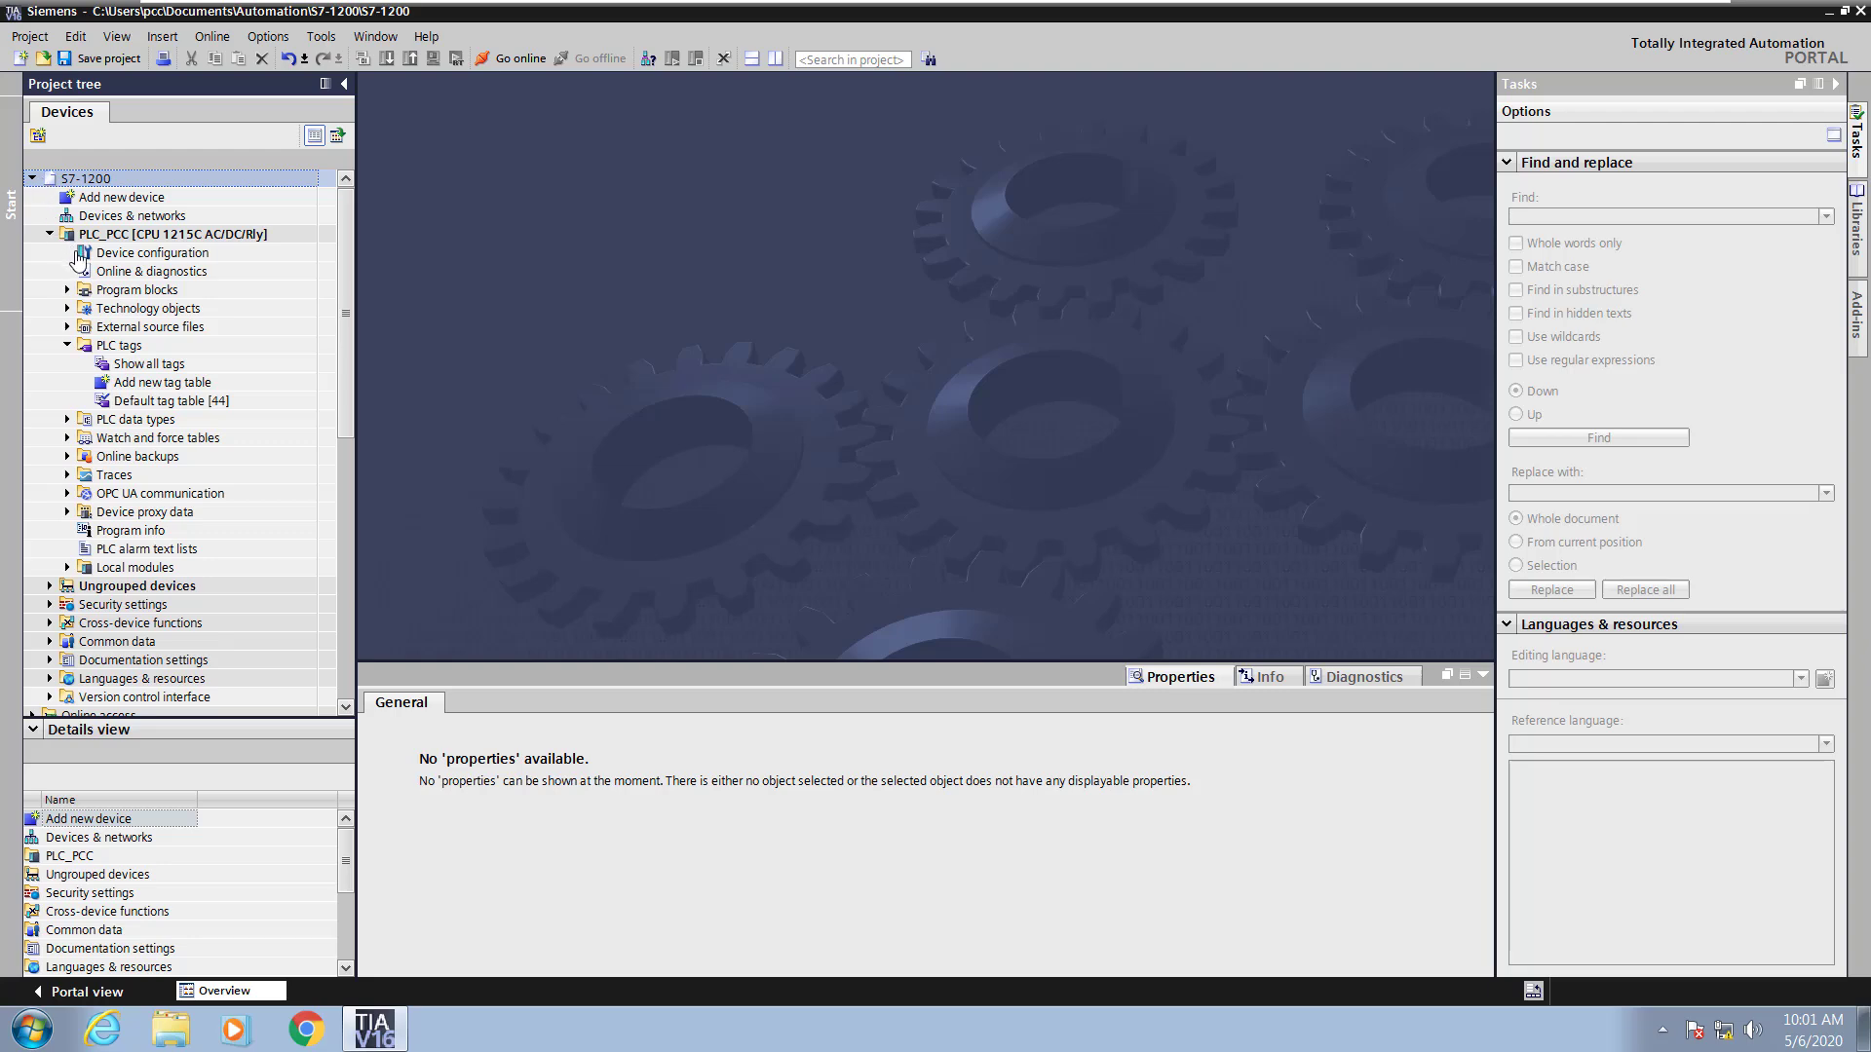
Show the PLC_PCC device configuration at 400% zoom, centred on the CPU's I/O address labels
{"action": "double_click", "coordinate": [80, 254]}
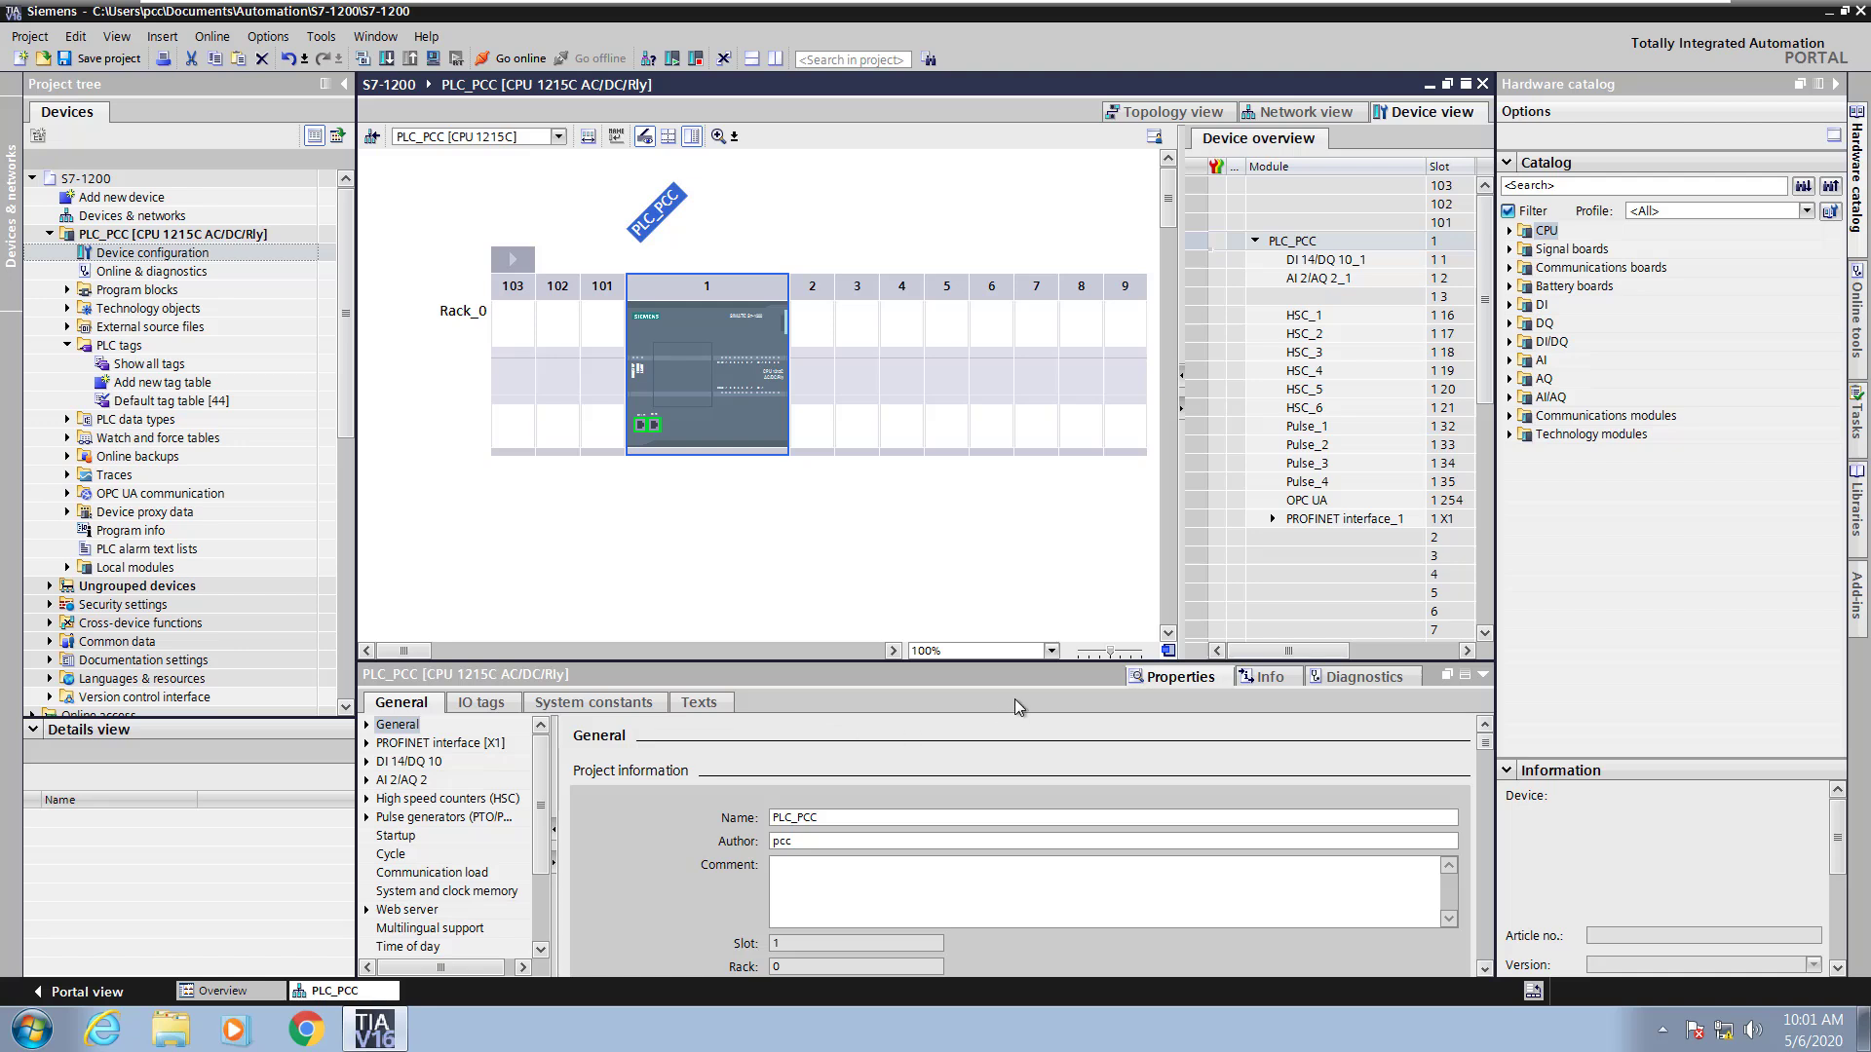
{"action": "left_click", "coordinate": [1051, 651]}
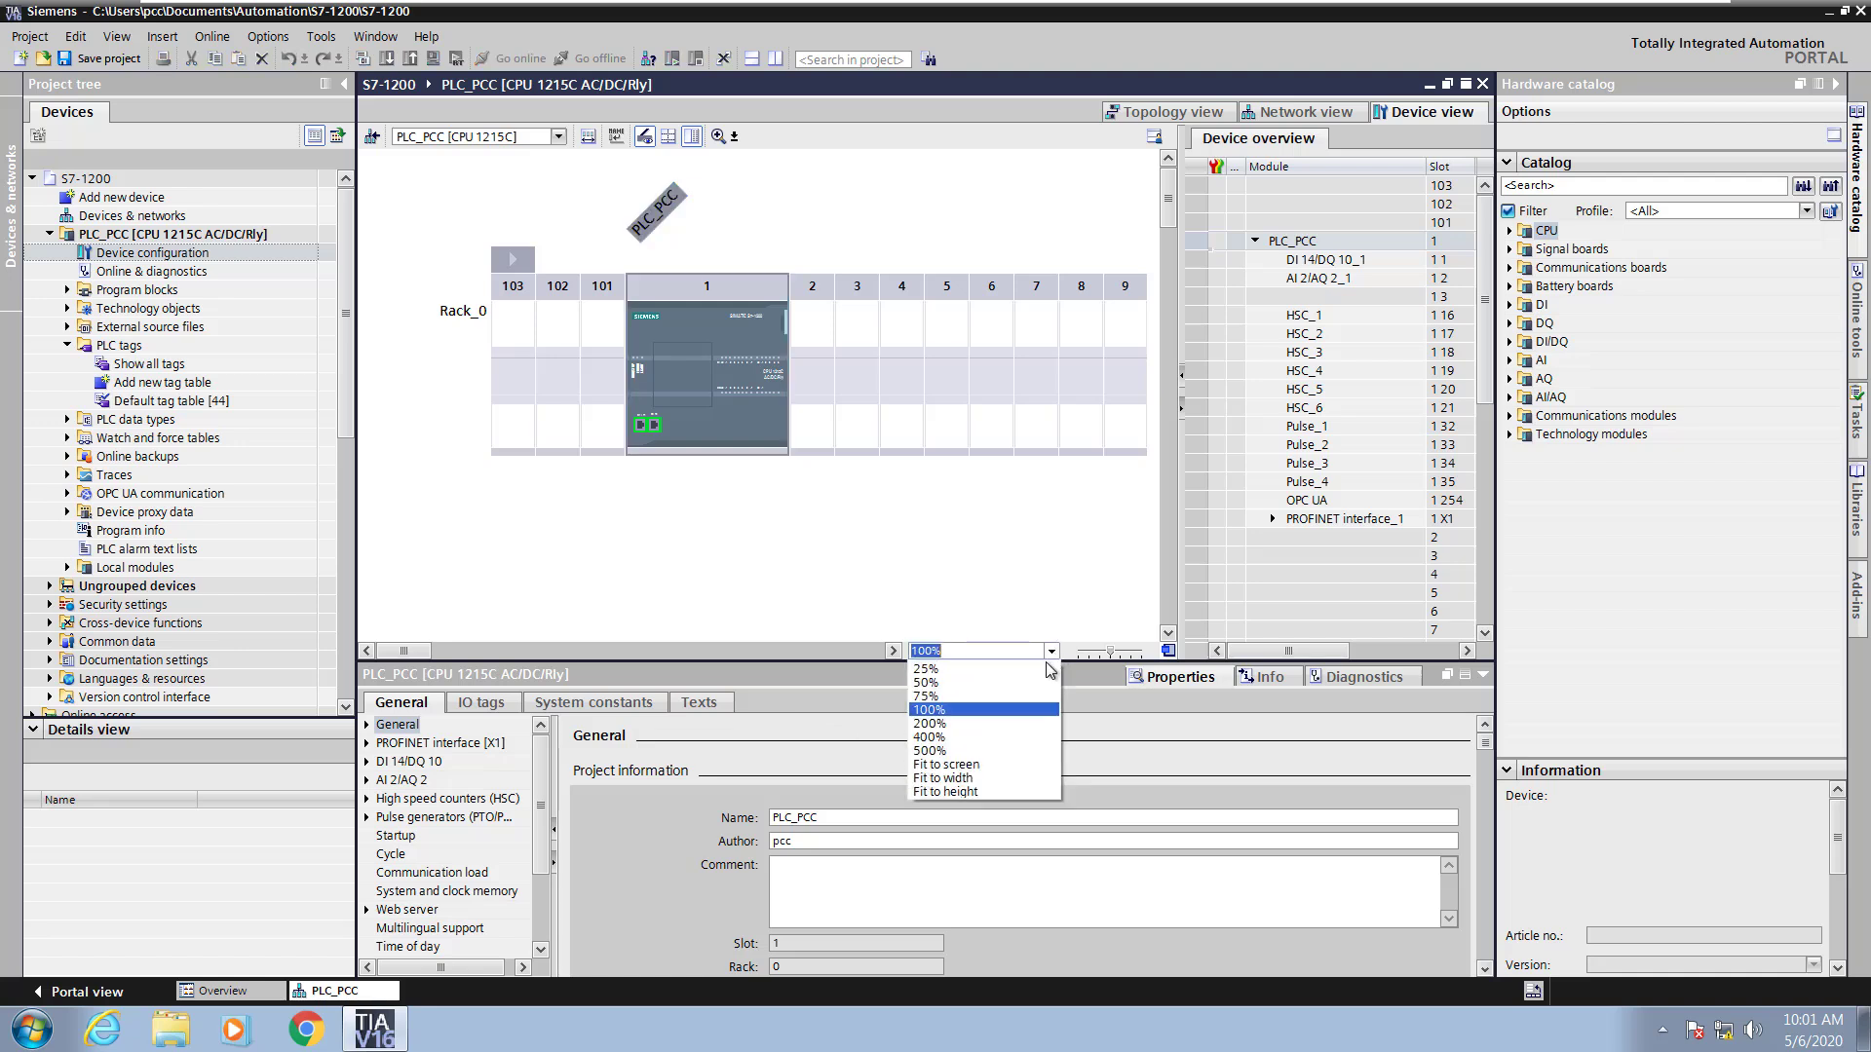
{"action": "left_click", "coordinate": [950, 737]}
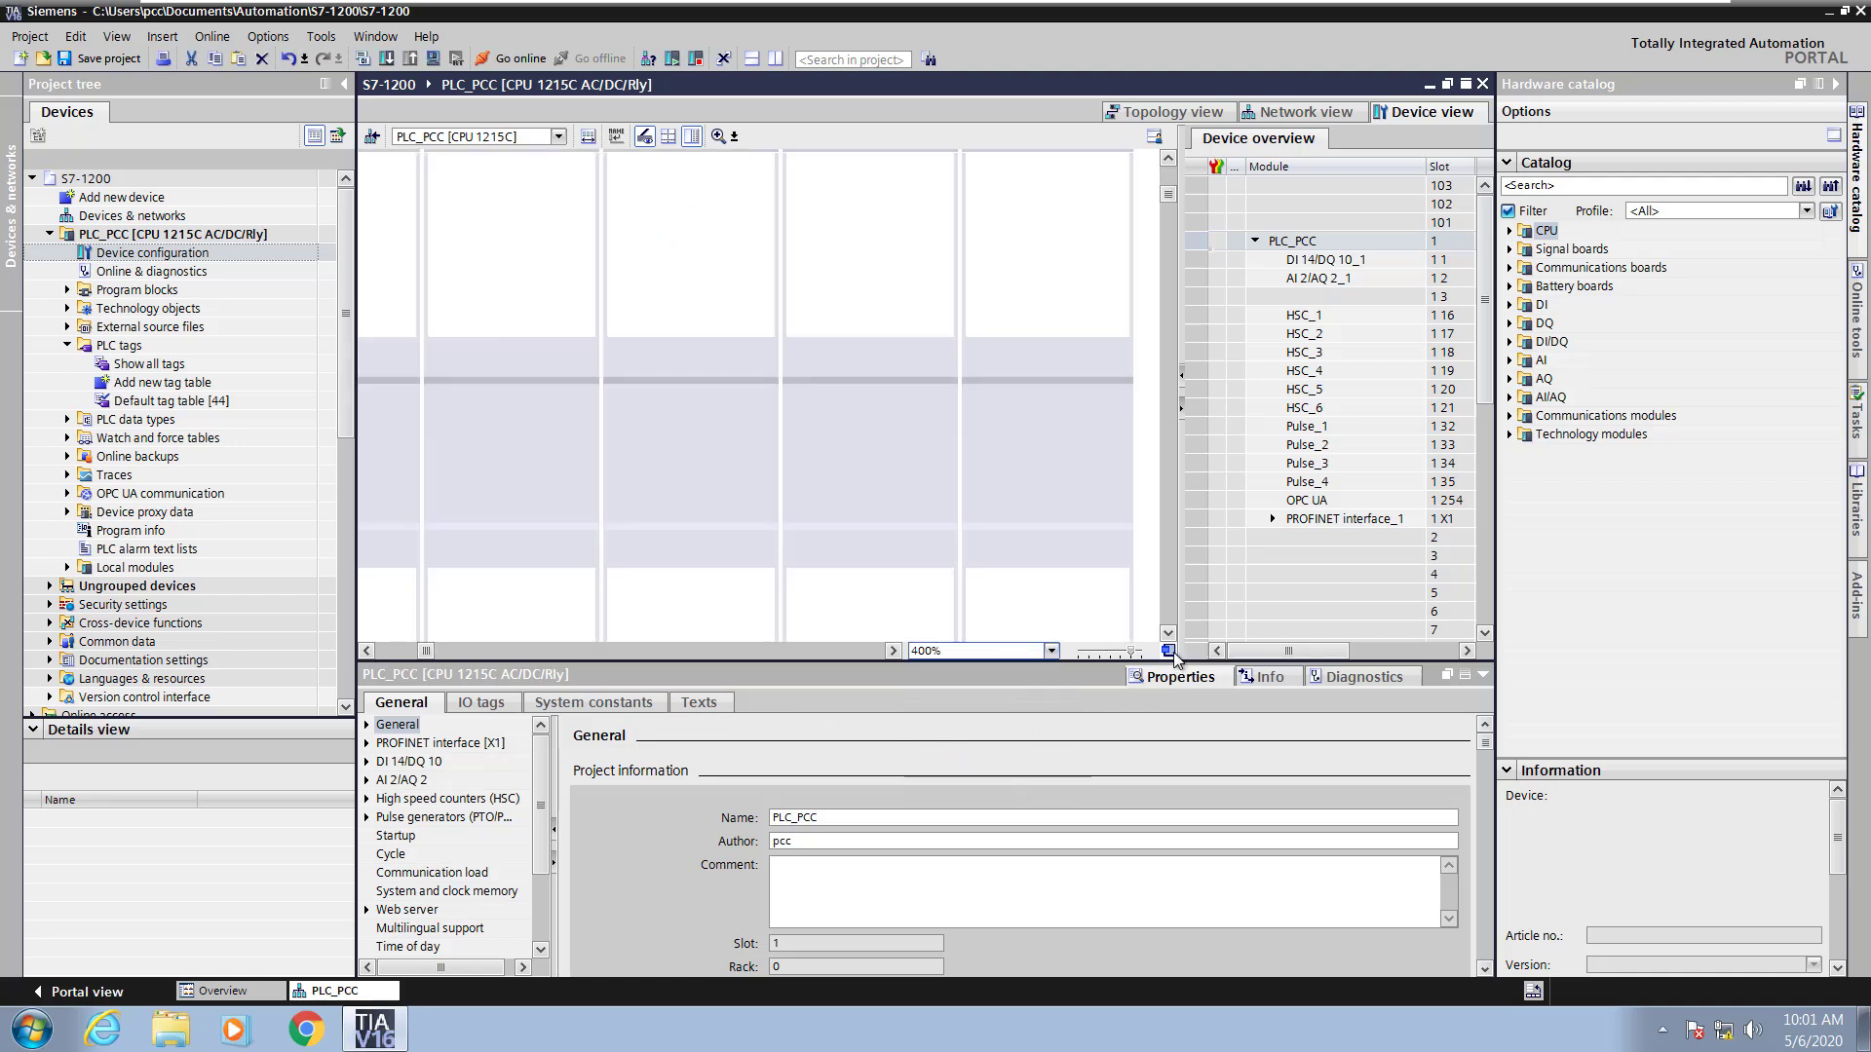
{"action": "left_click_drag", "start_coordinate": [1173, 652], "coordinate": [1154, 648]}
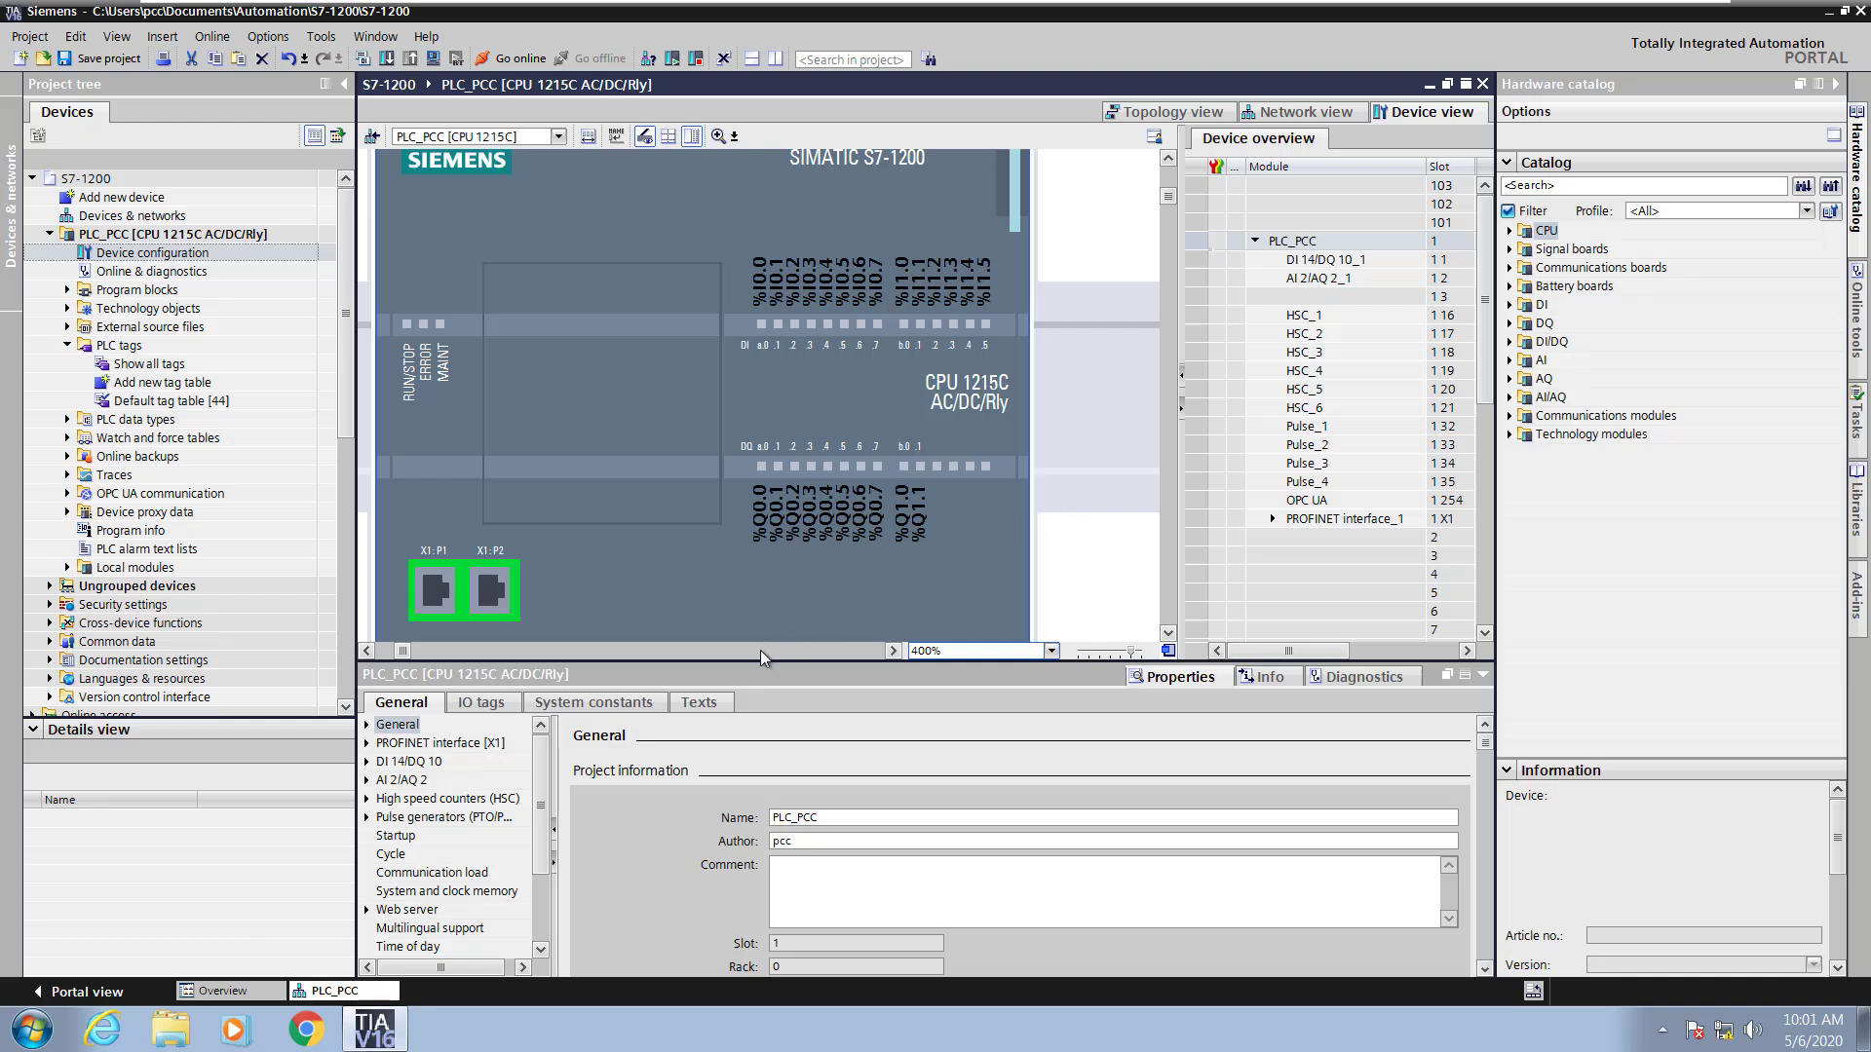
Check the DI 14/DQ 10 I/O addresses, then the AI 2/AQ 2 analog addresses 64–67
{"action": "left_click", "coordinate": [368, 763]}
{"action": "left_click", "coordinate": [424, 837]}
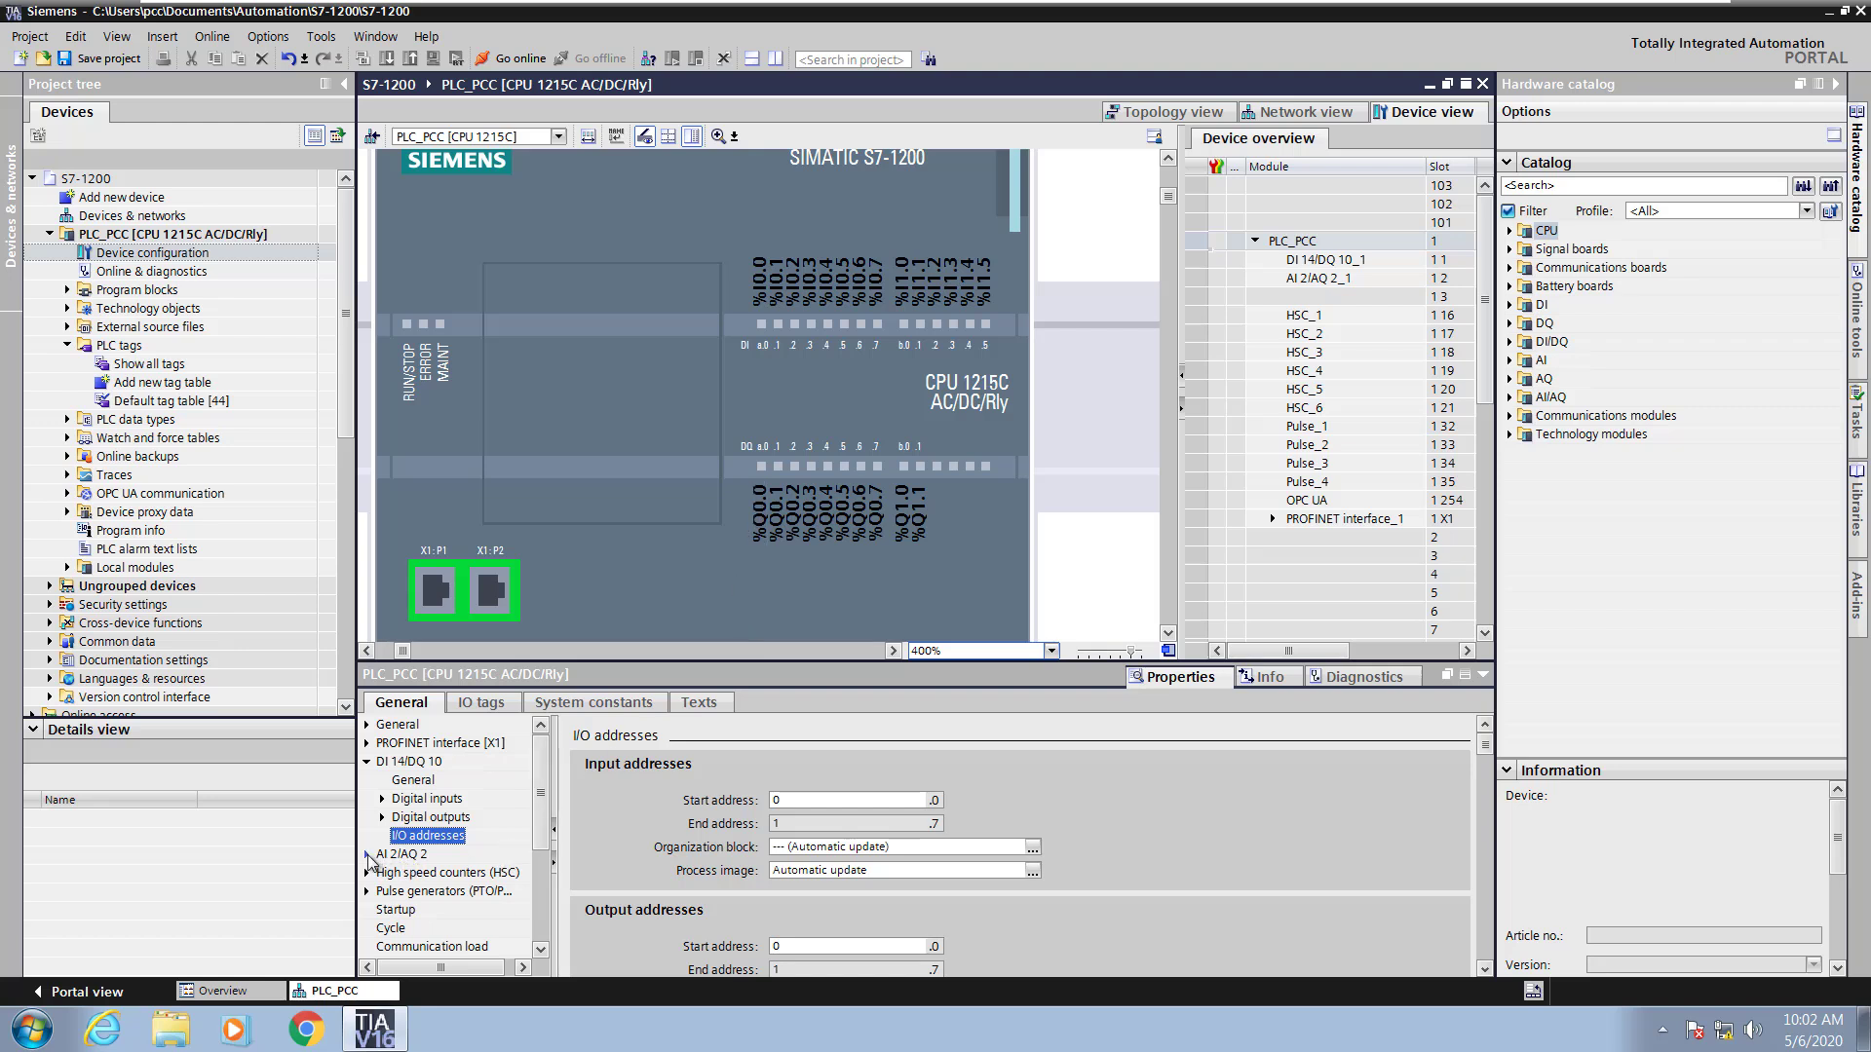
{"action": "left_click", "coordinate": [367, 763]}
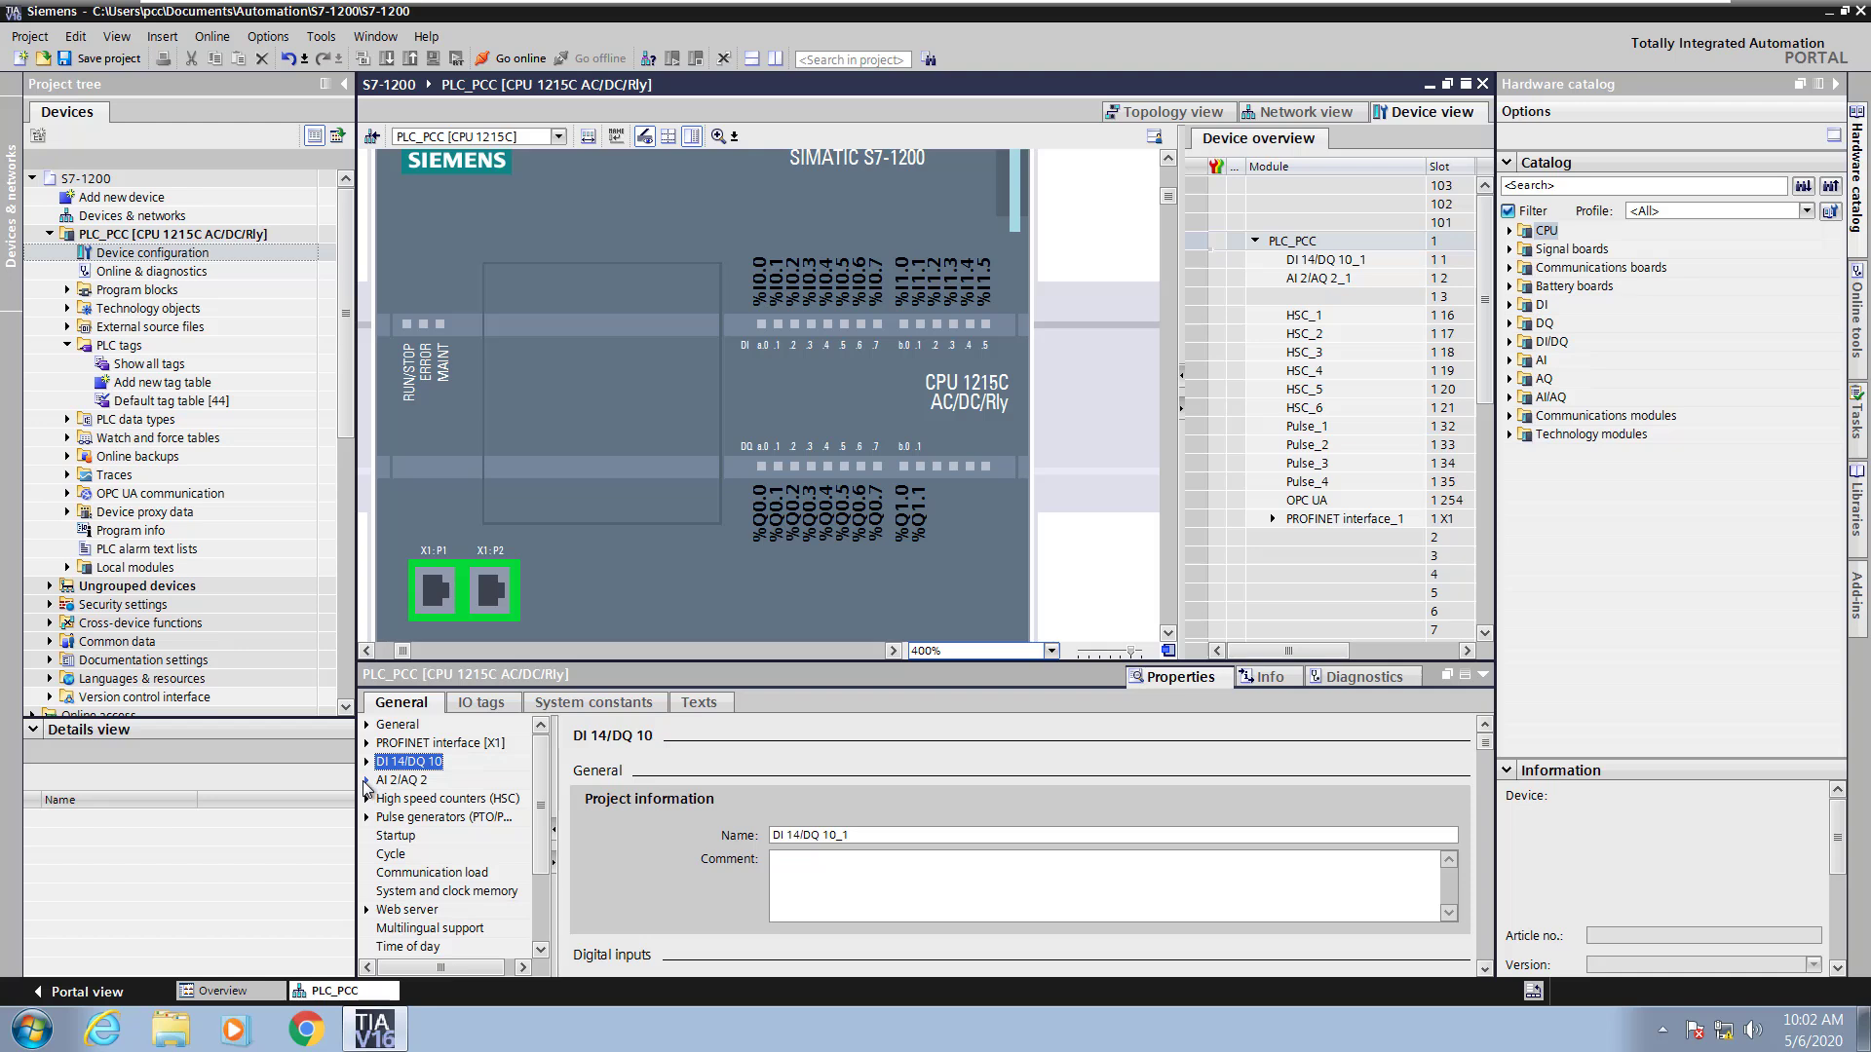
{"action": "left_click", "coordinate": [367, 781]}
{"action": "left_click", "coordinate": [429, 854]}
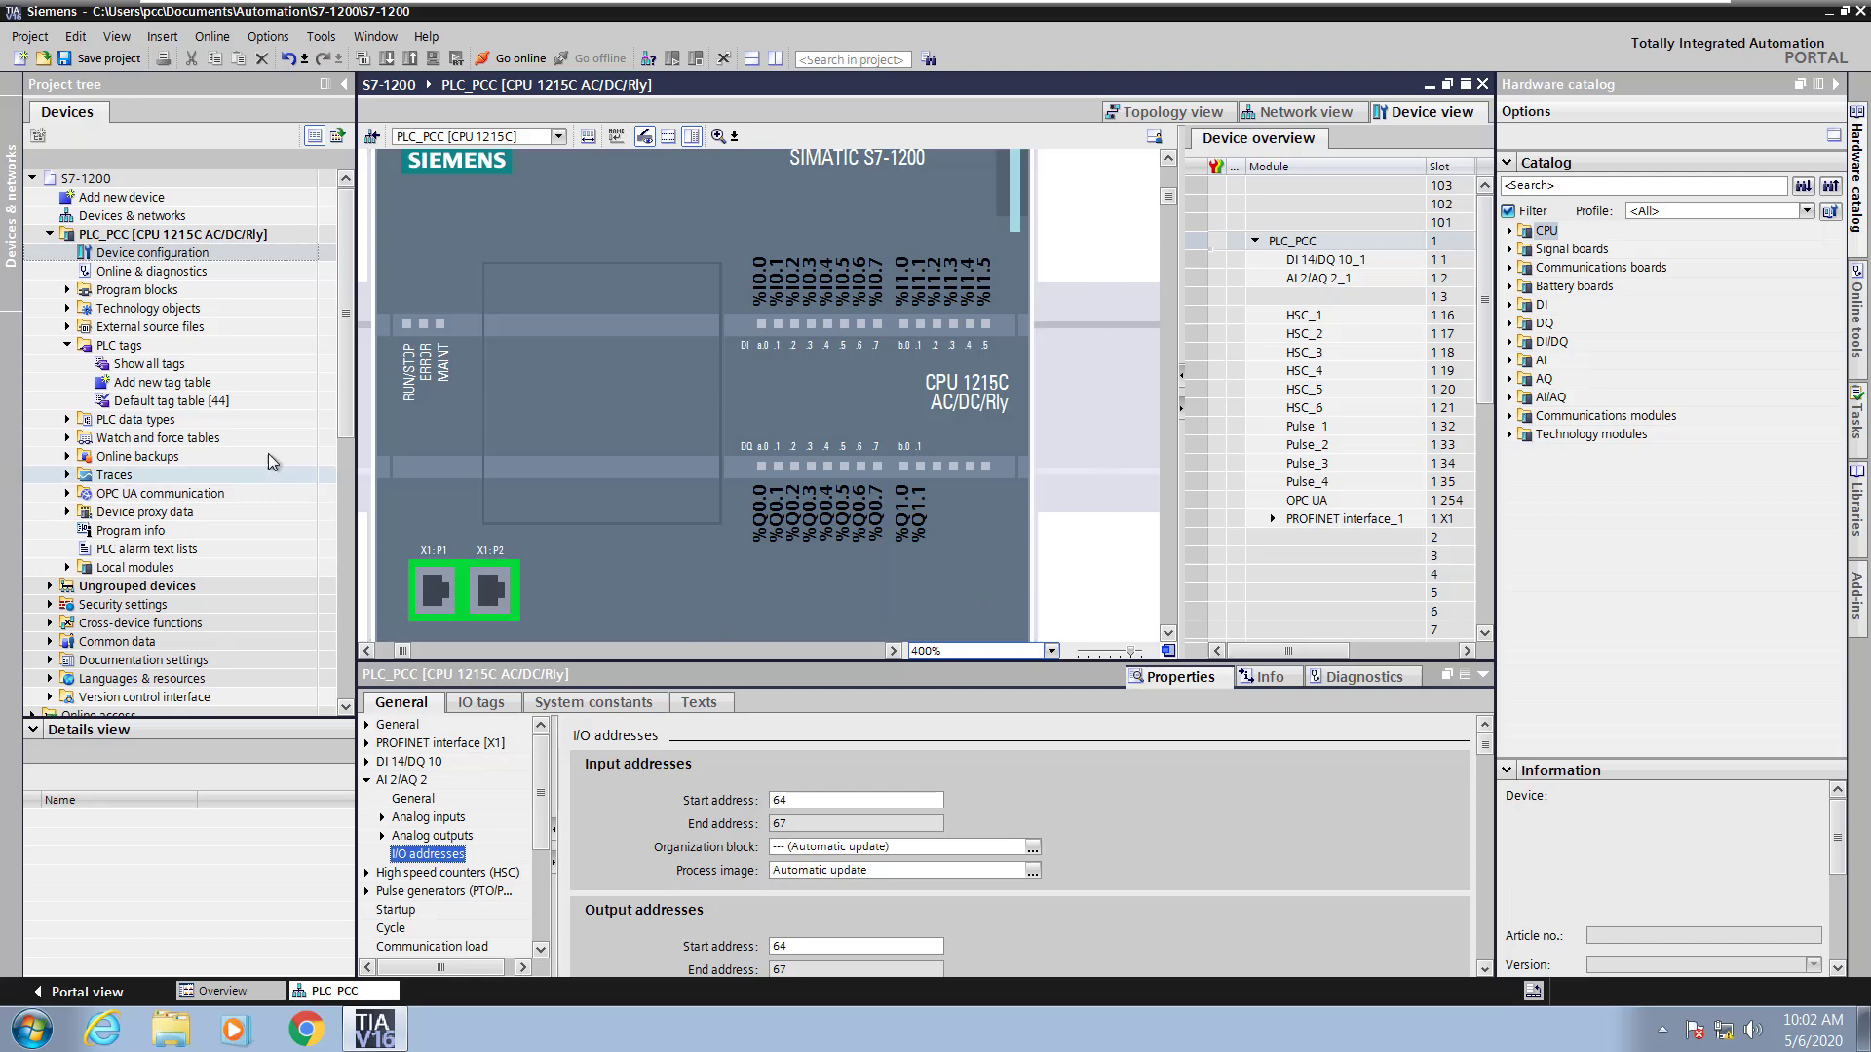
Add a tag named My Int Value with data type Int to the Default tag table
{"action": "double_click", "coordinate": [107, 403]}
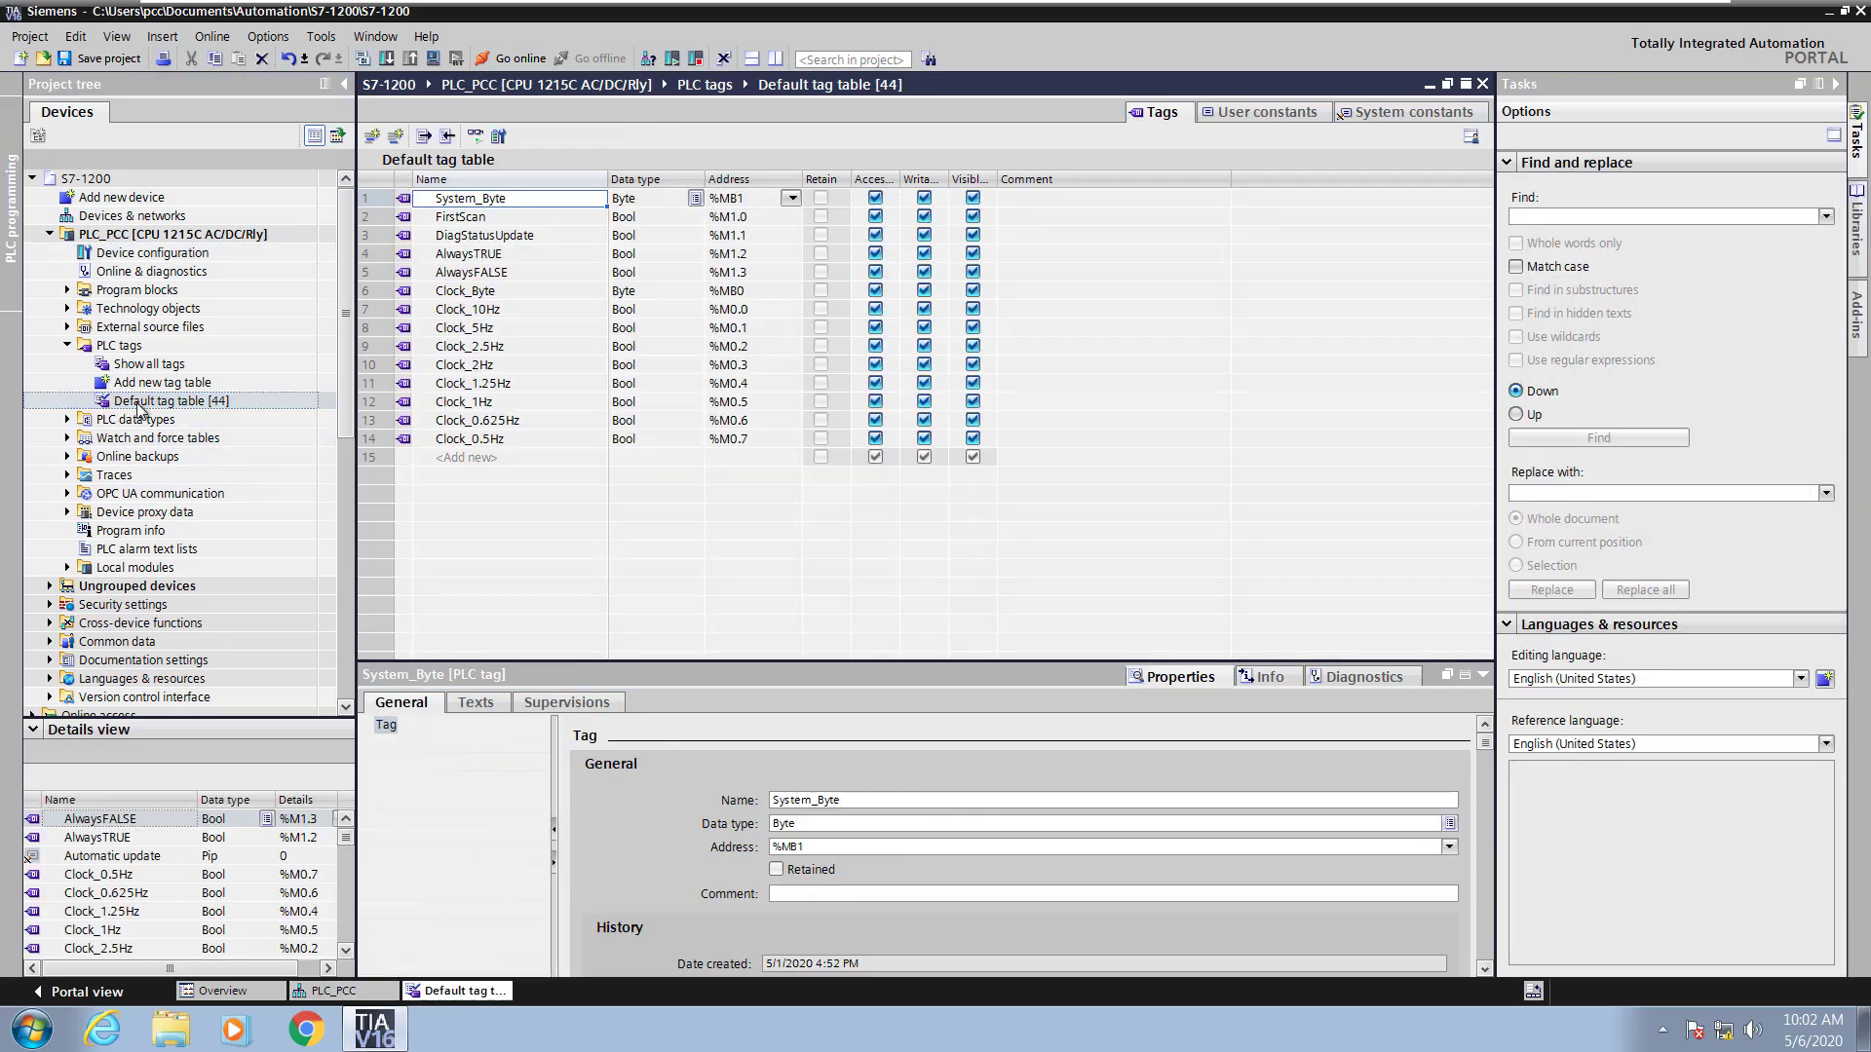
{"action": "left_click", "coordinate": [464, 459]}
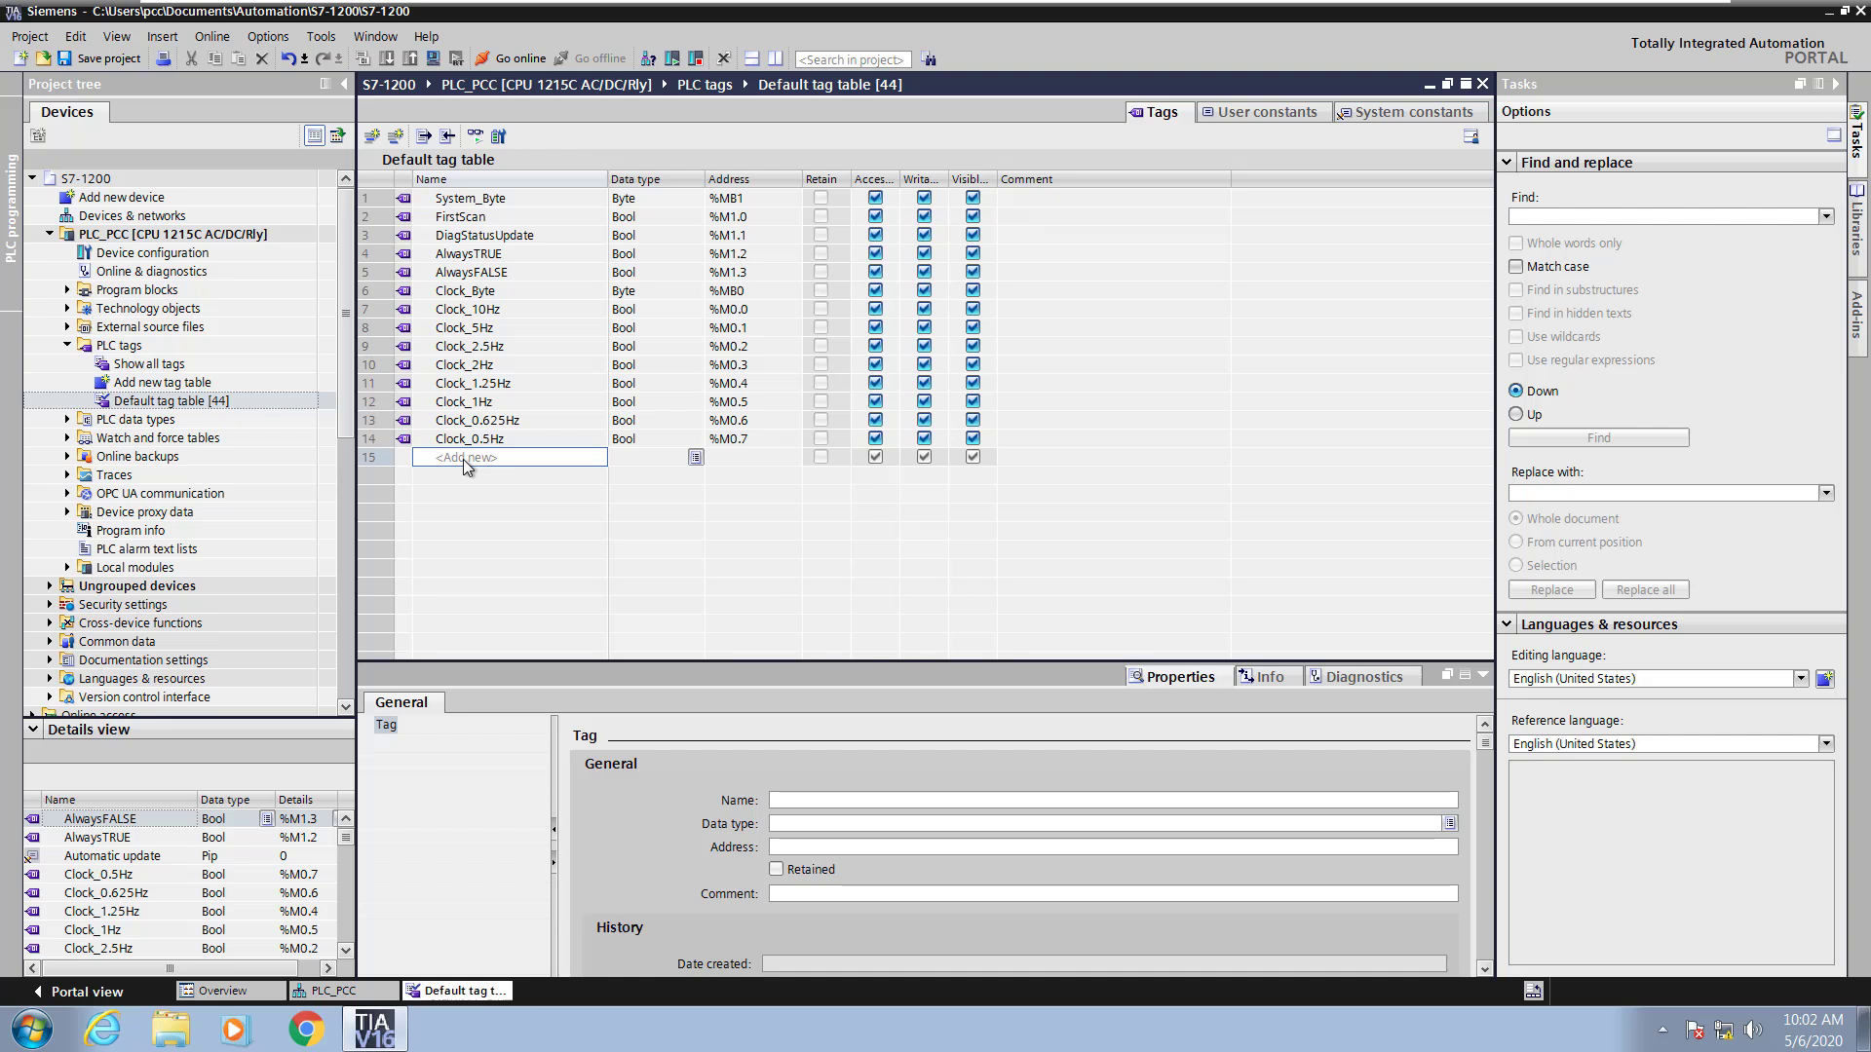
{"action": "type", "text": "My Int Value"}
{"action": "left_click", "coordinate": [651, 458]}
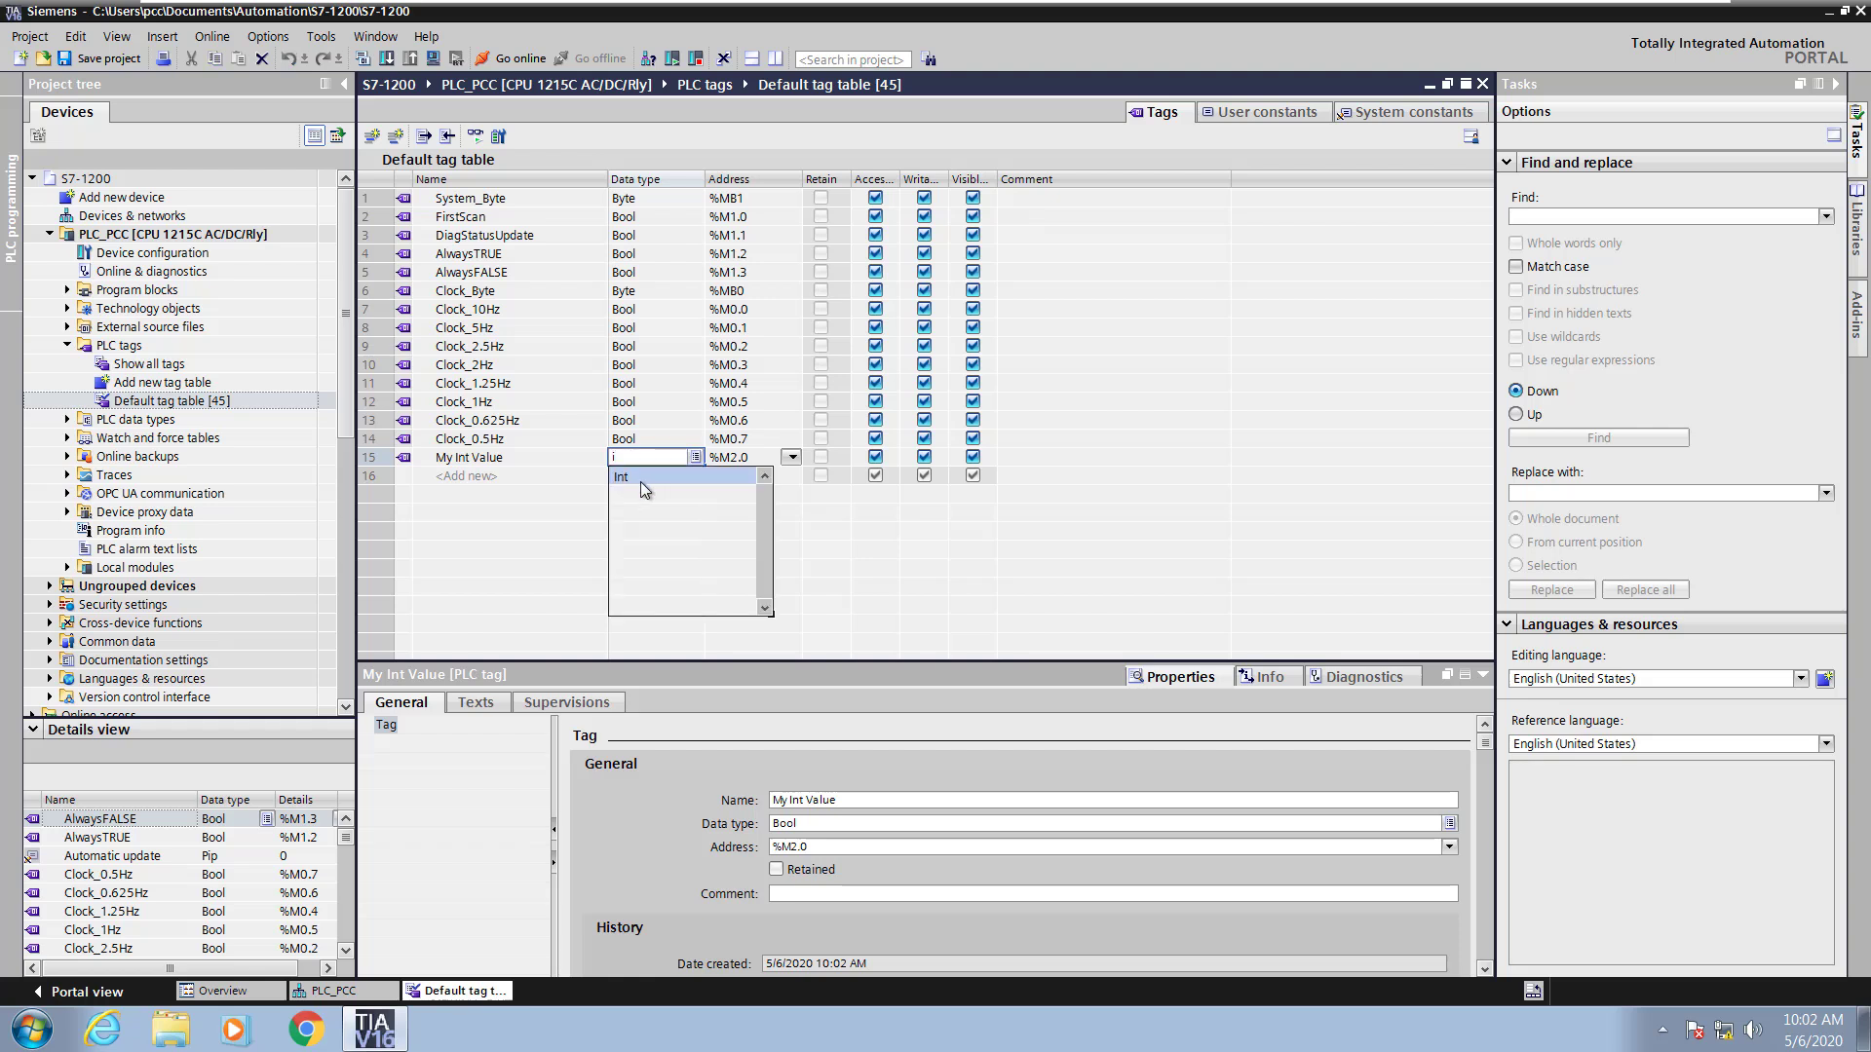
{"action": "left_click", "coordinate": [641, 477]}
{"action": "left_click", "coordinate": [723, 460]}
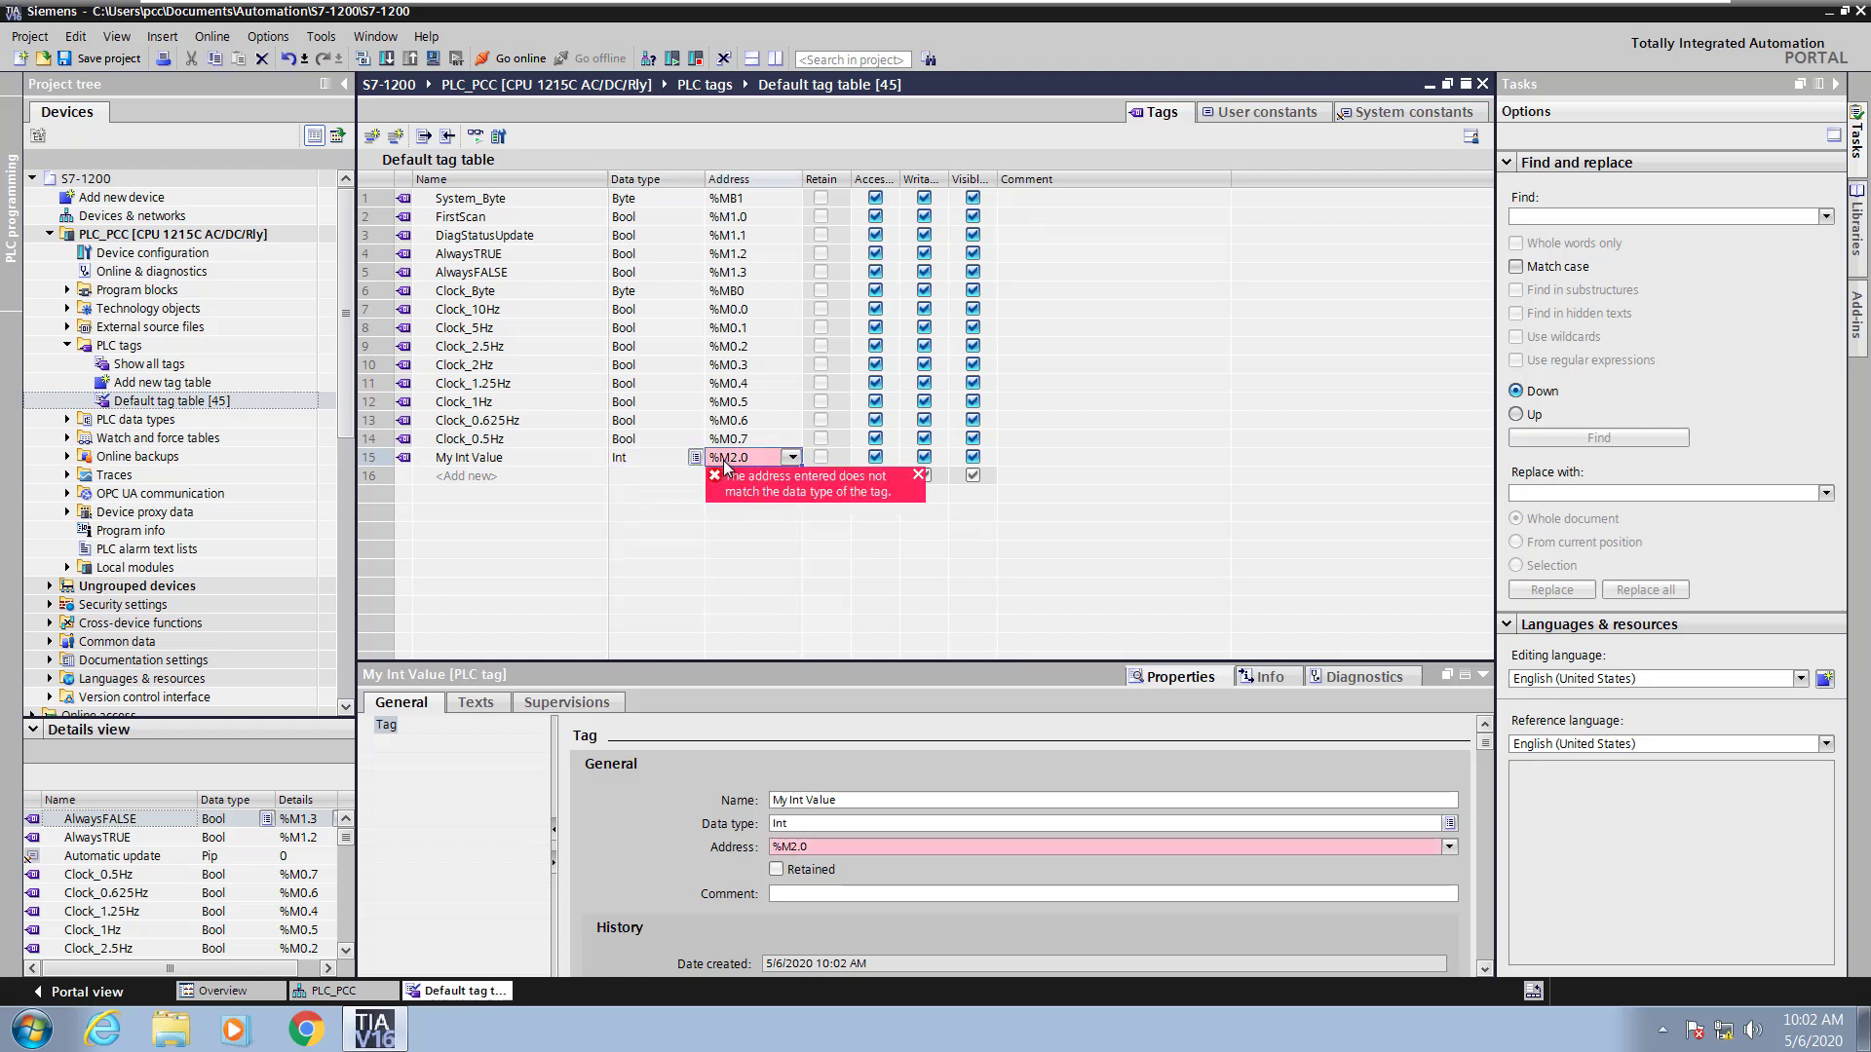
Give My Int Value the address %MW2 and add a new tag table
{"action": "left_click", "coordinate": [792, 459]}
{"action": "left_click", "coordinate": [793, 459]}
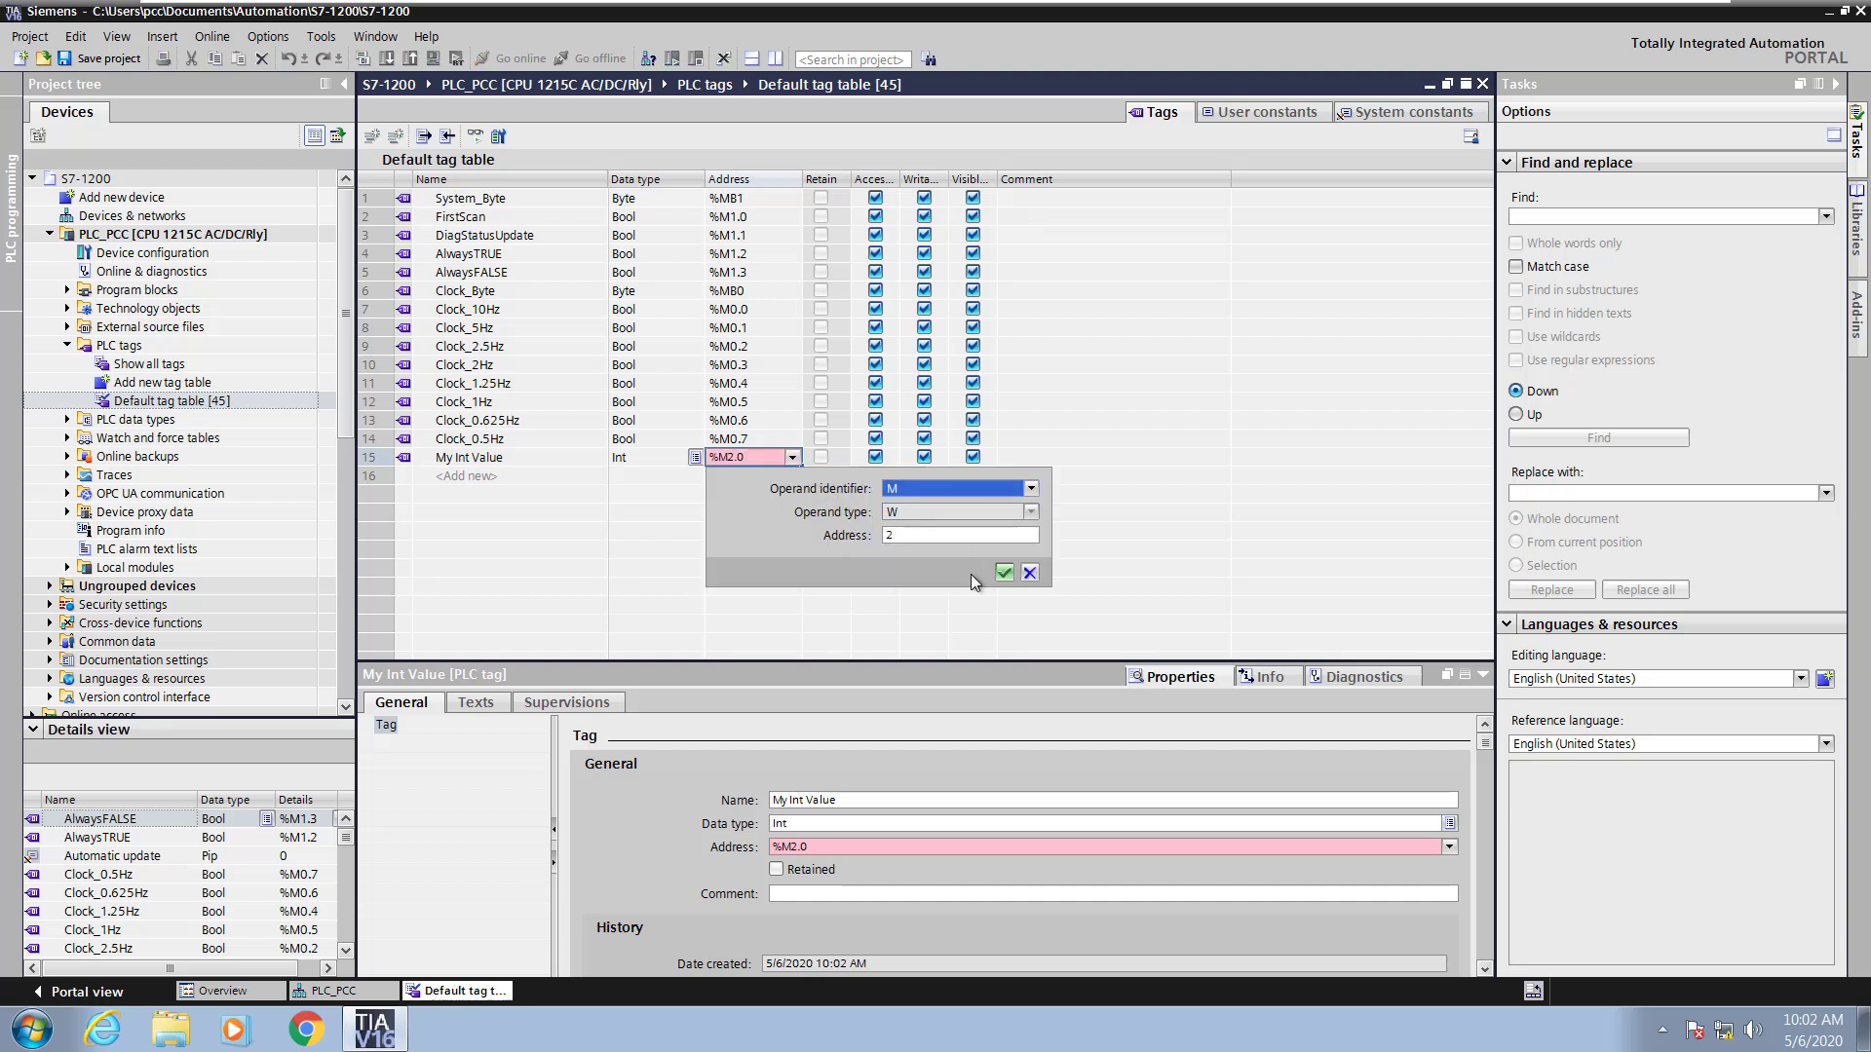
{"action": "left_click", "coordinate": [1004, 575]}
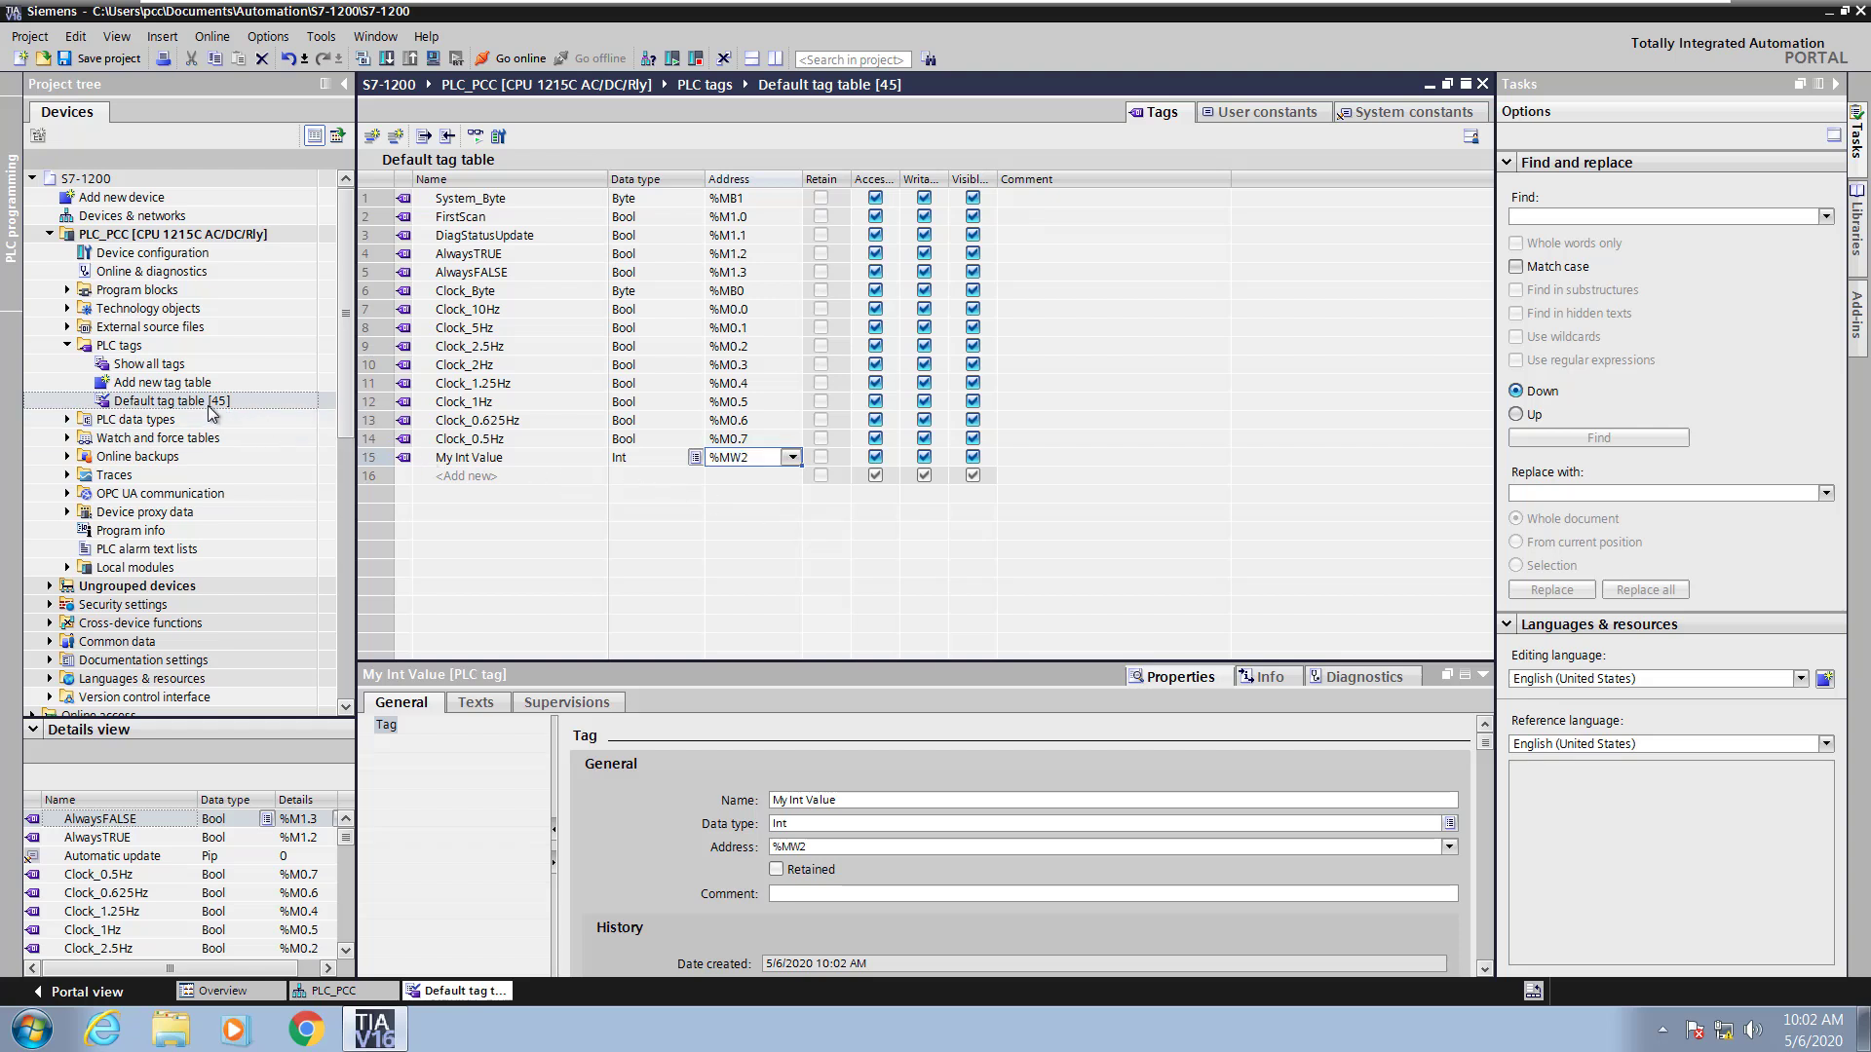
{"action": "left_click", "coordinate": [111, 384]}
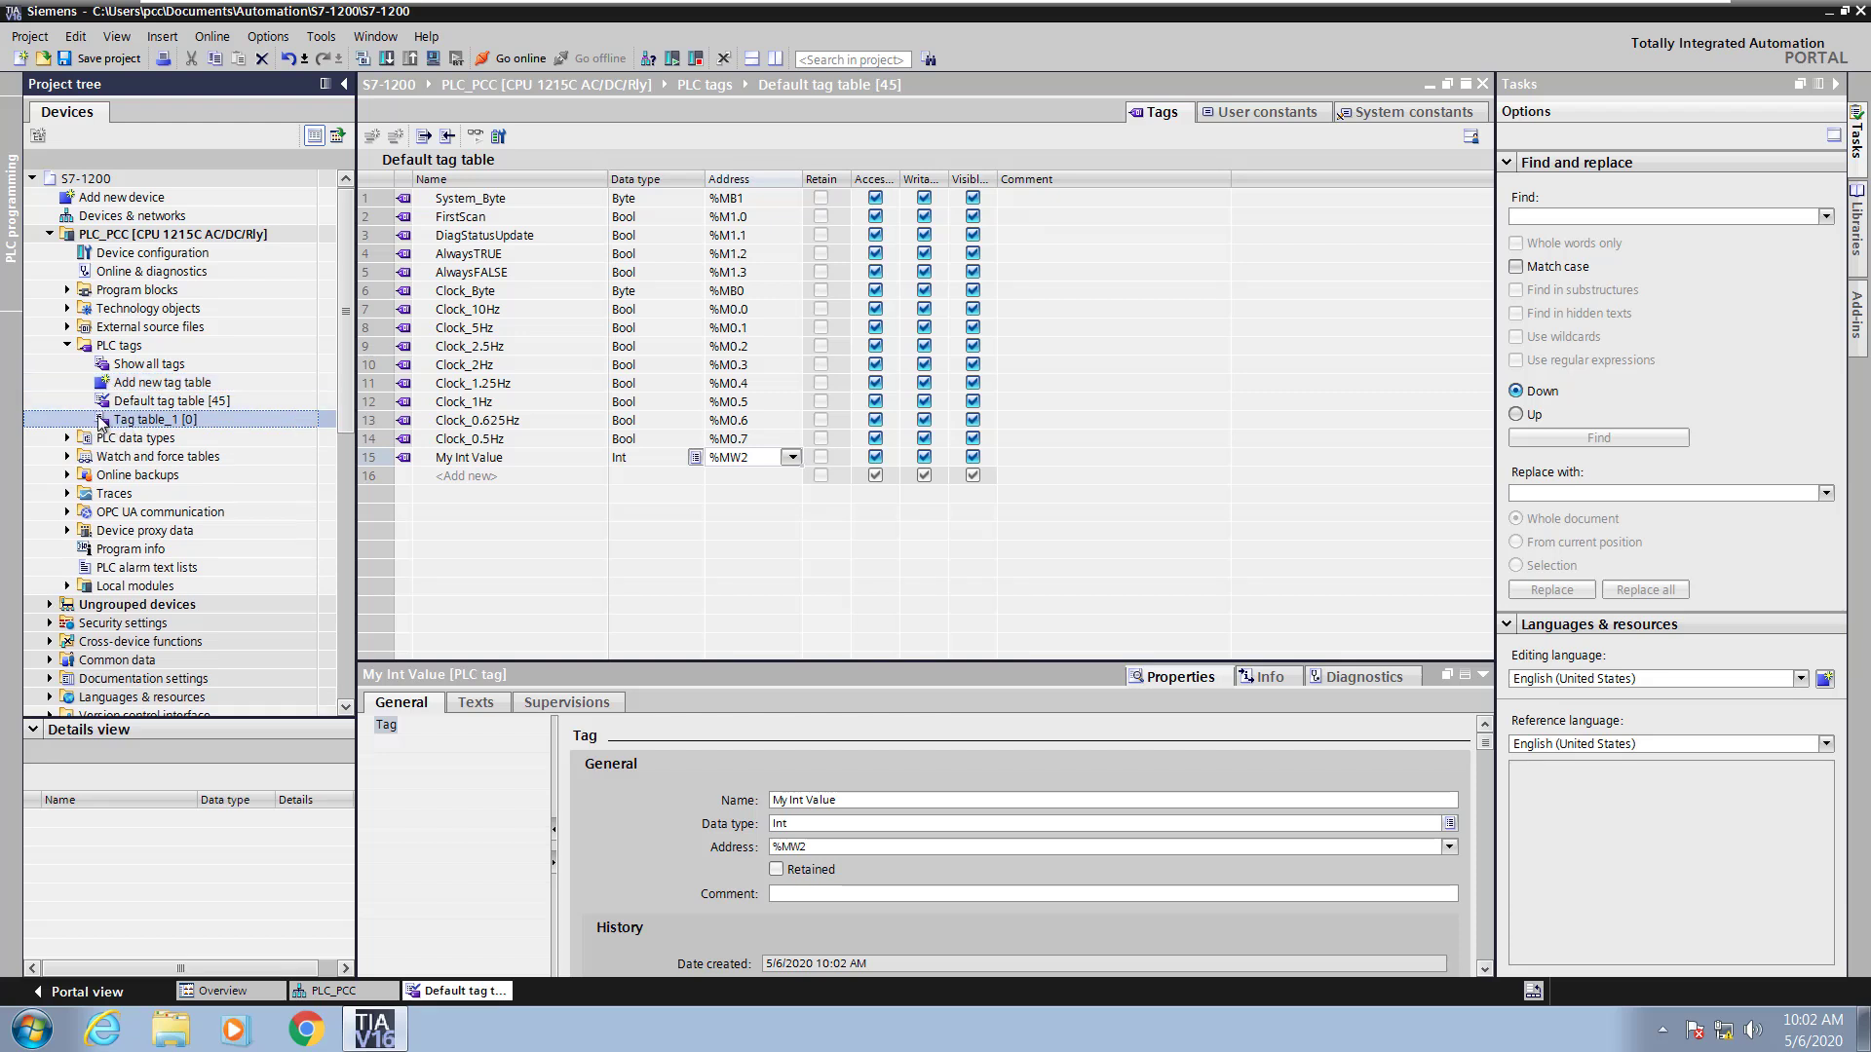
Rename Tag table_1 to 'Demo Tags' and open it
{"action": "right_click", "coordinate": [103, 420]}
{"action": "left_click", "coordinate": [148, 527]}
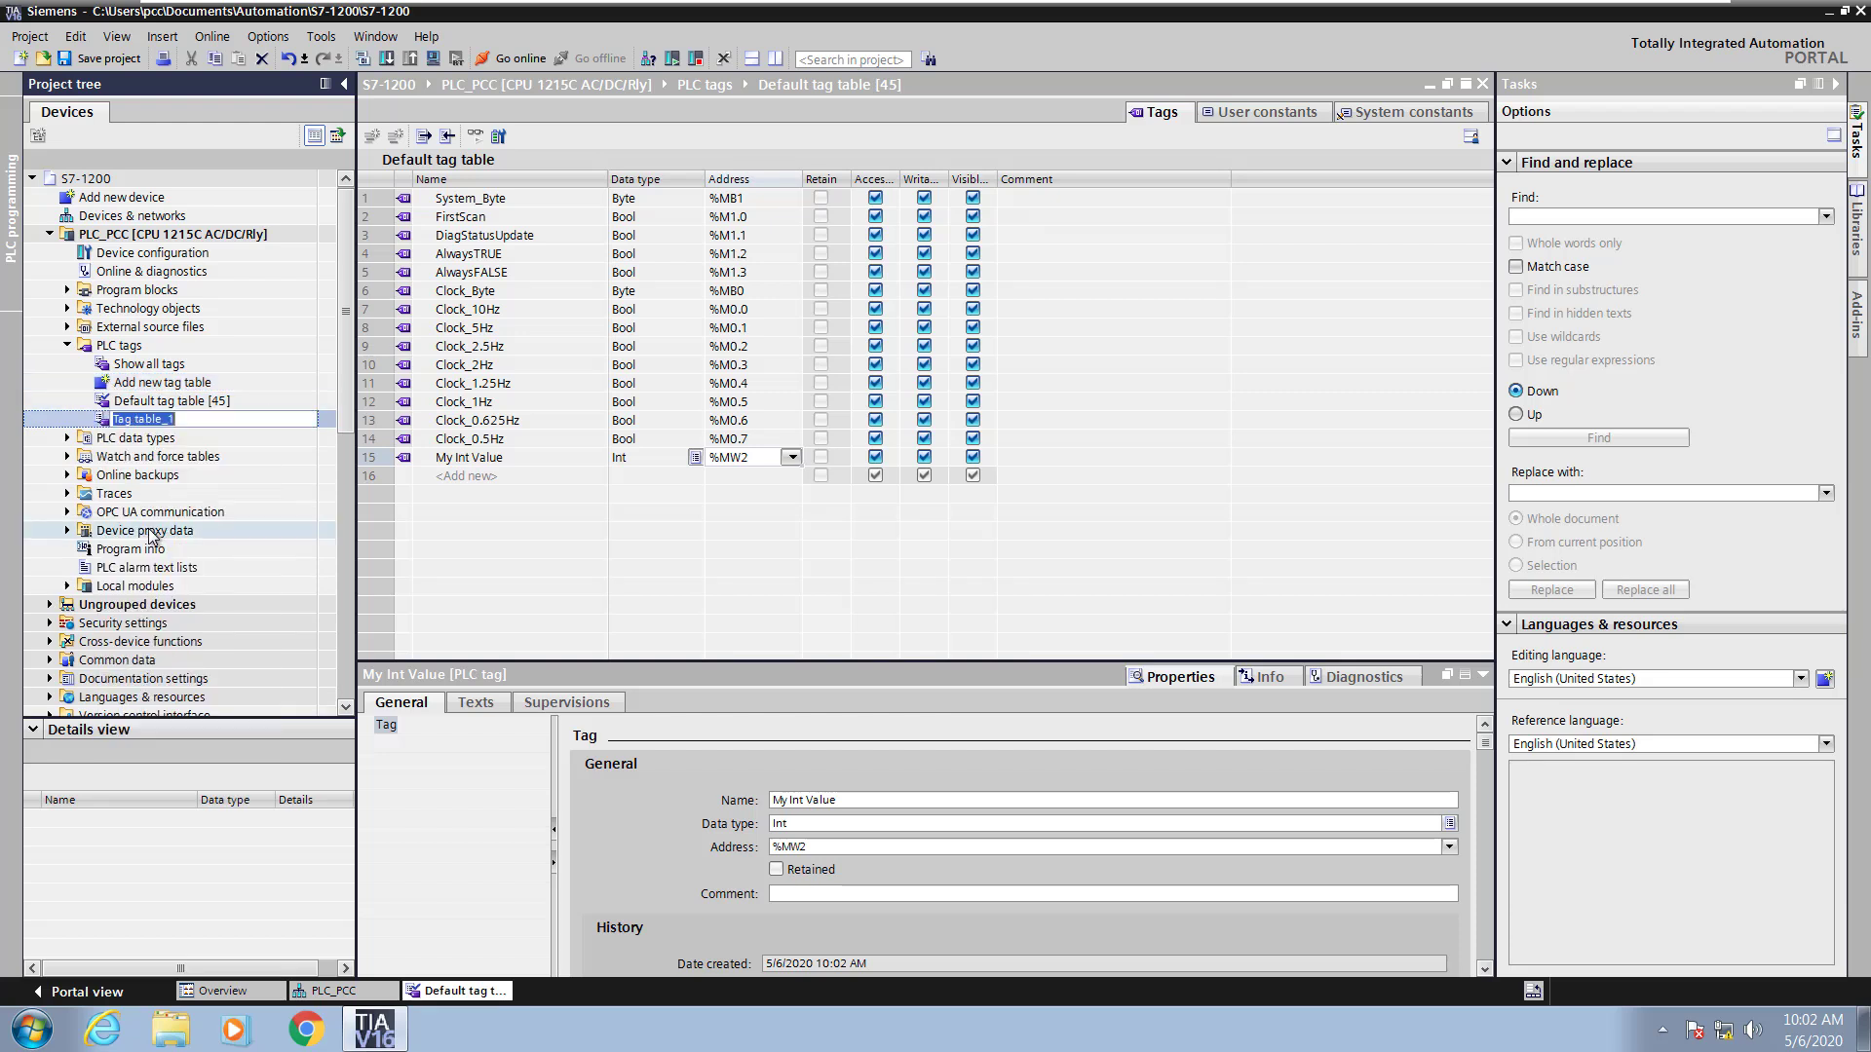
{"action": "type", "text": "Demo Tags"}
{"action": "key", "text": "Return"}
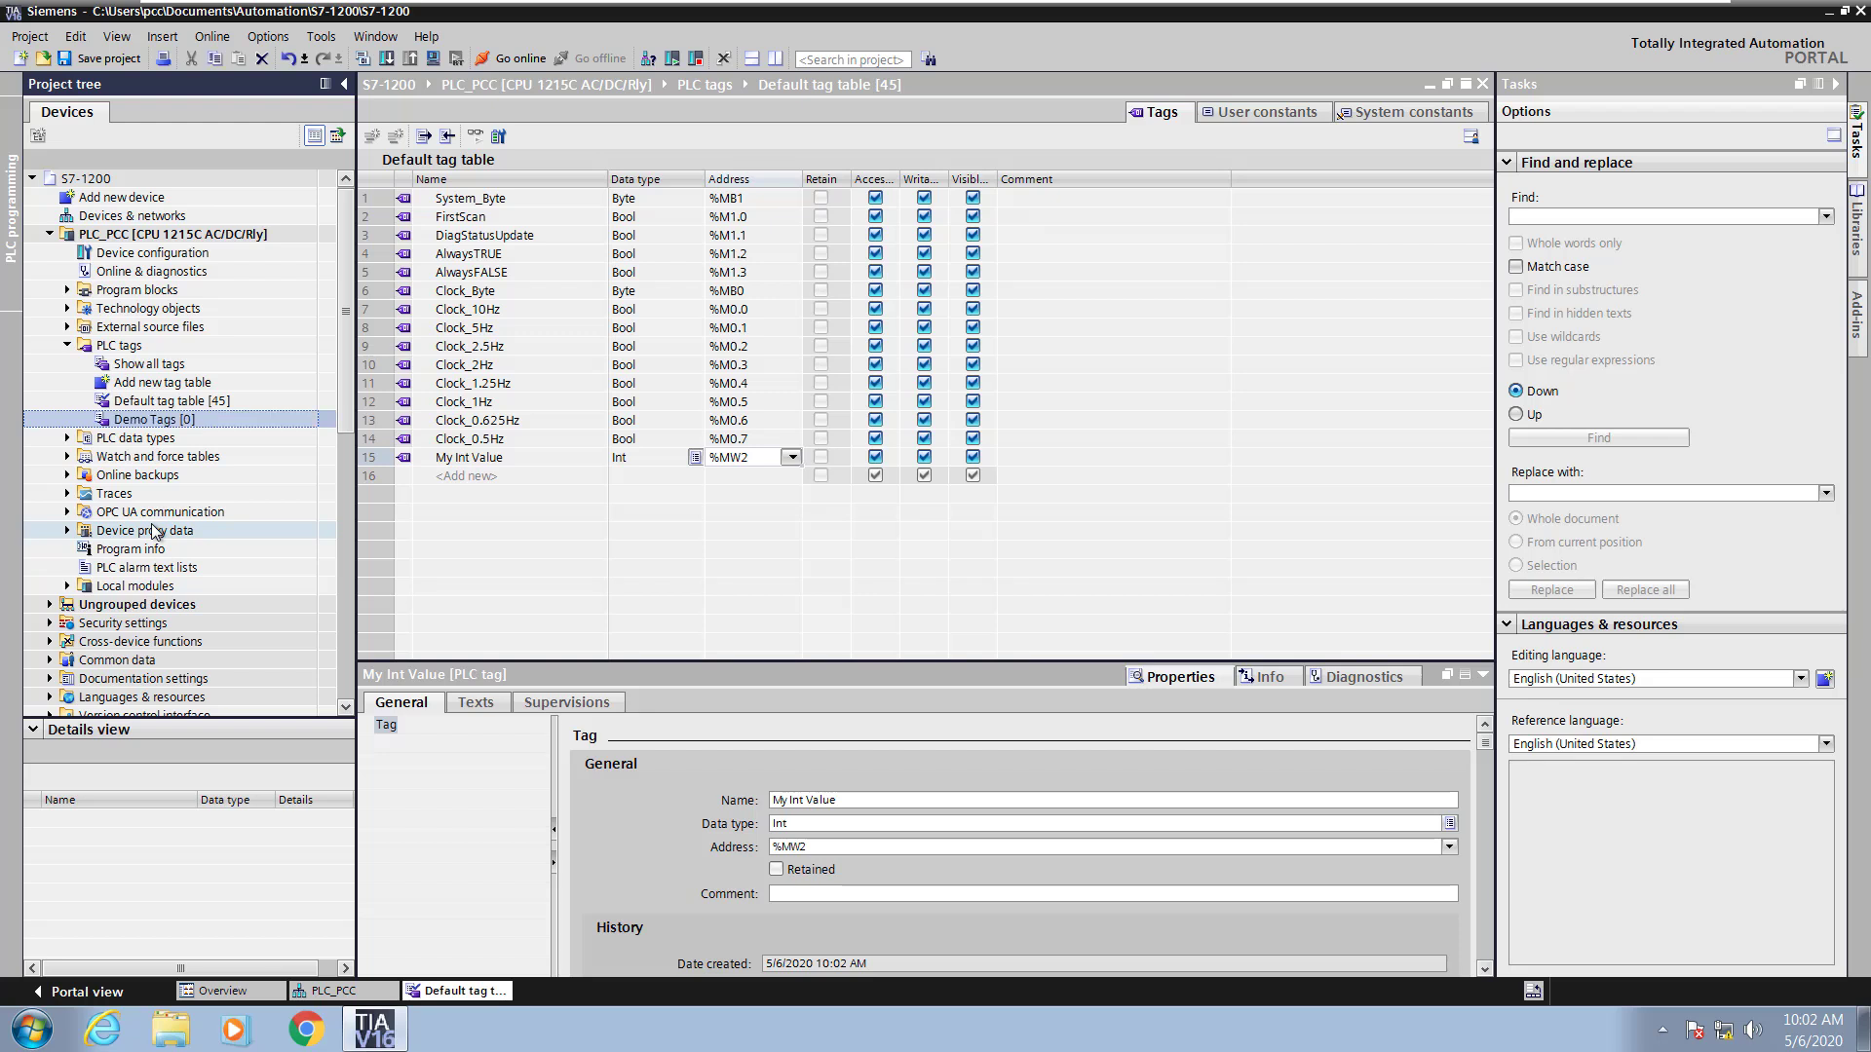
{"action": "double_click", "coordinate": [106, 421]}
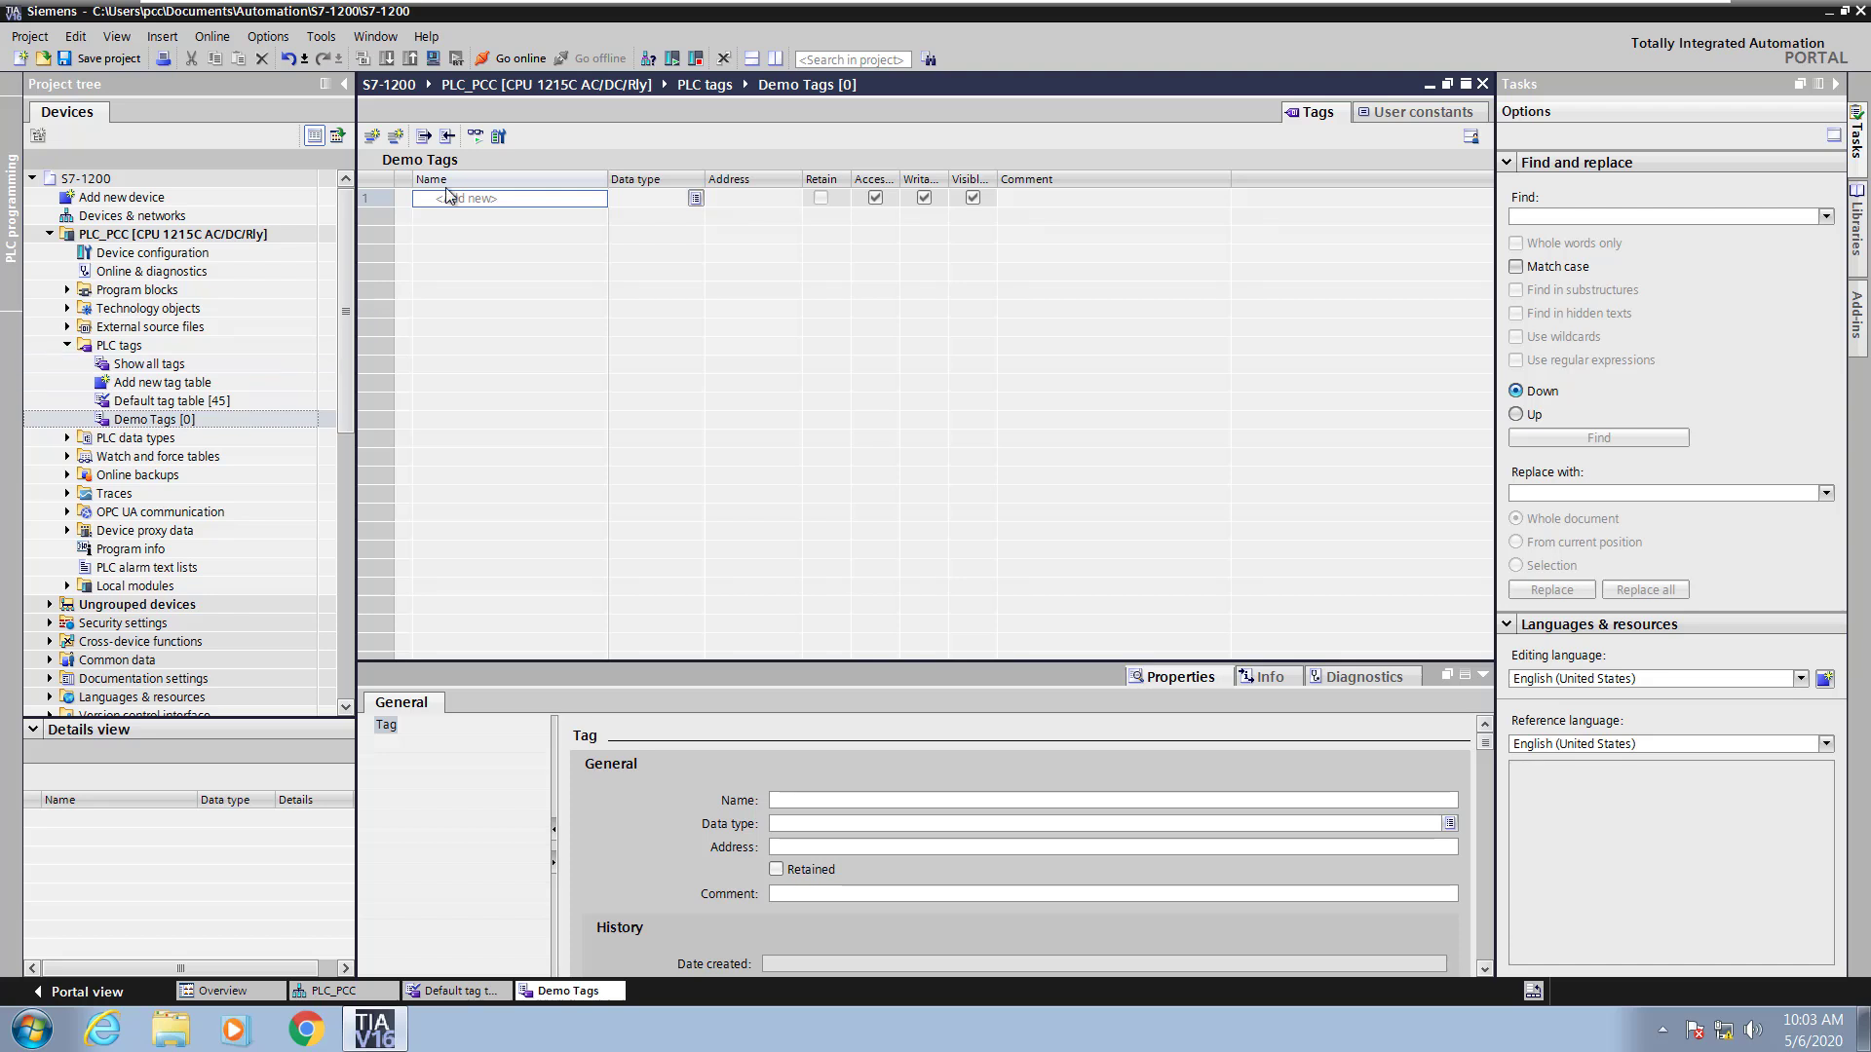
Add Bool tag Switch_1 at %I0.0, autofill Switch_2 and Switch_3, then return to the device view
{"action": "left_click", "coordinate": [450, 200]}
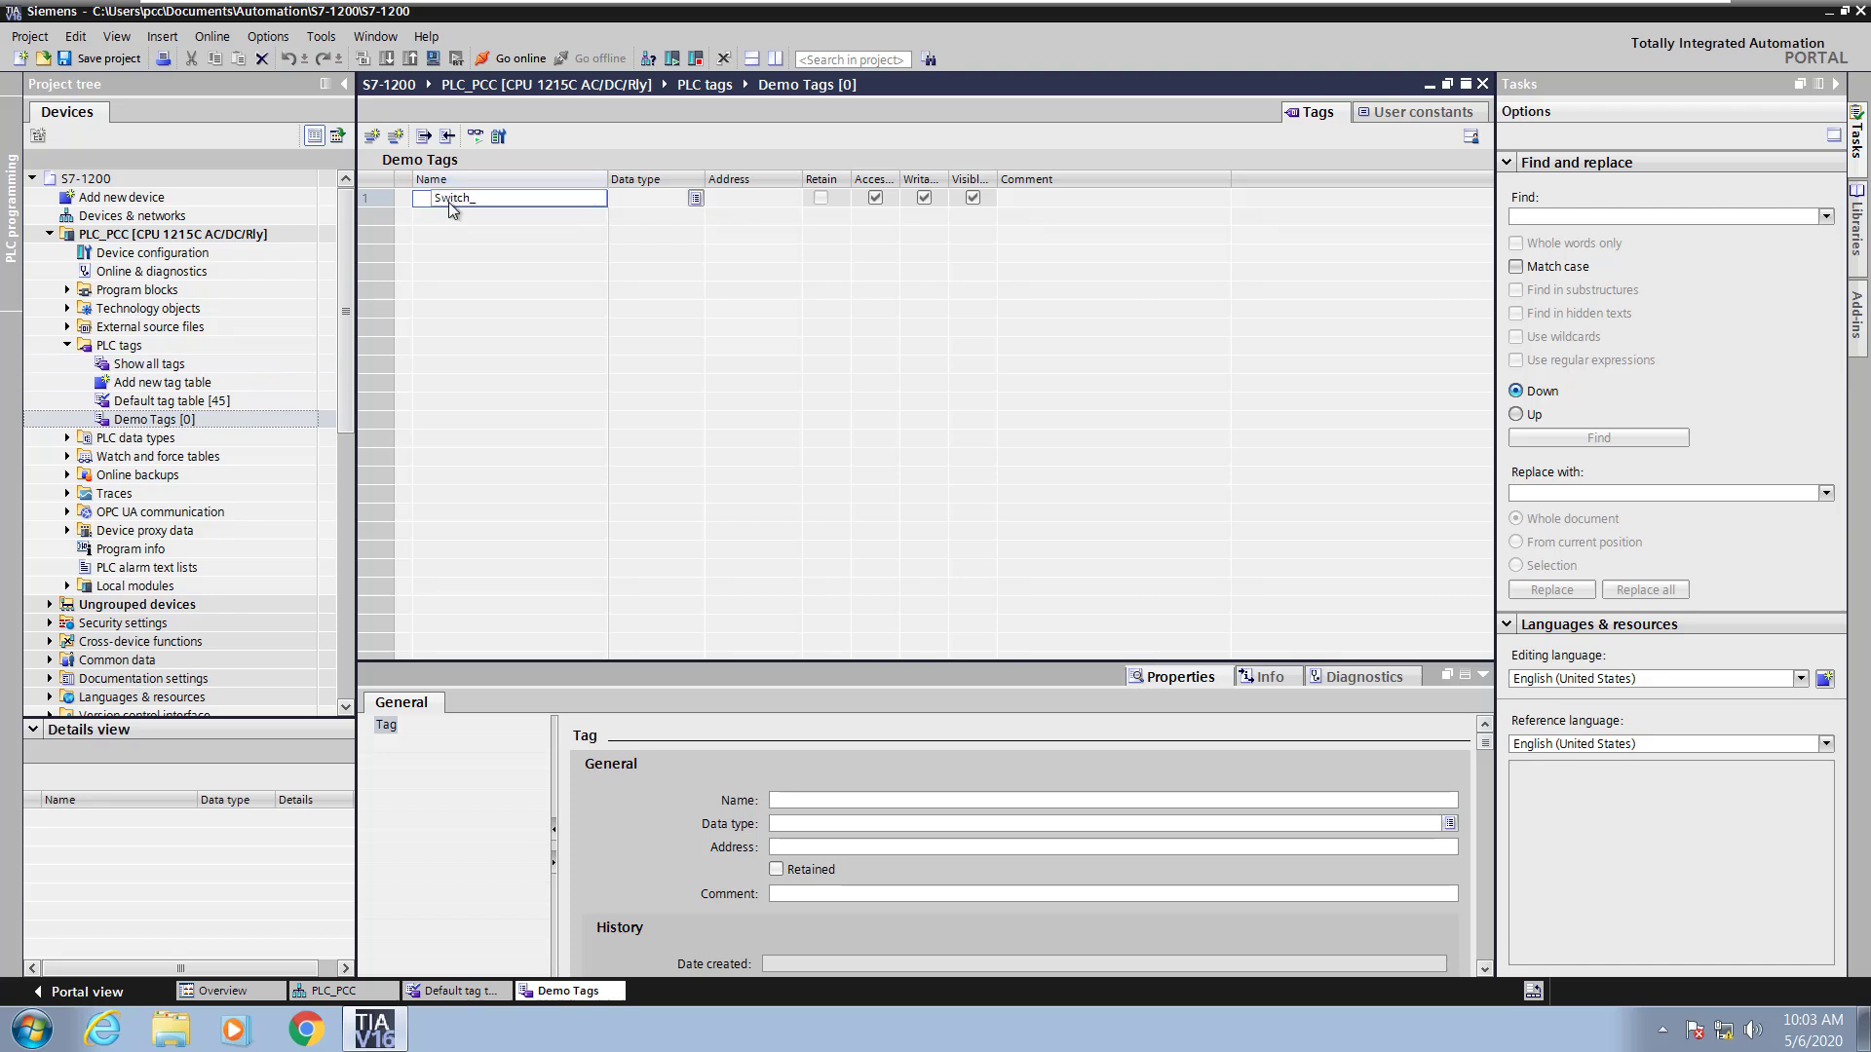
{"action": "type", "text": "Switch_1"}
{"action": "key", "text": "Return"}
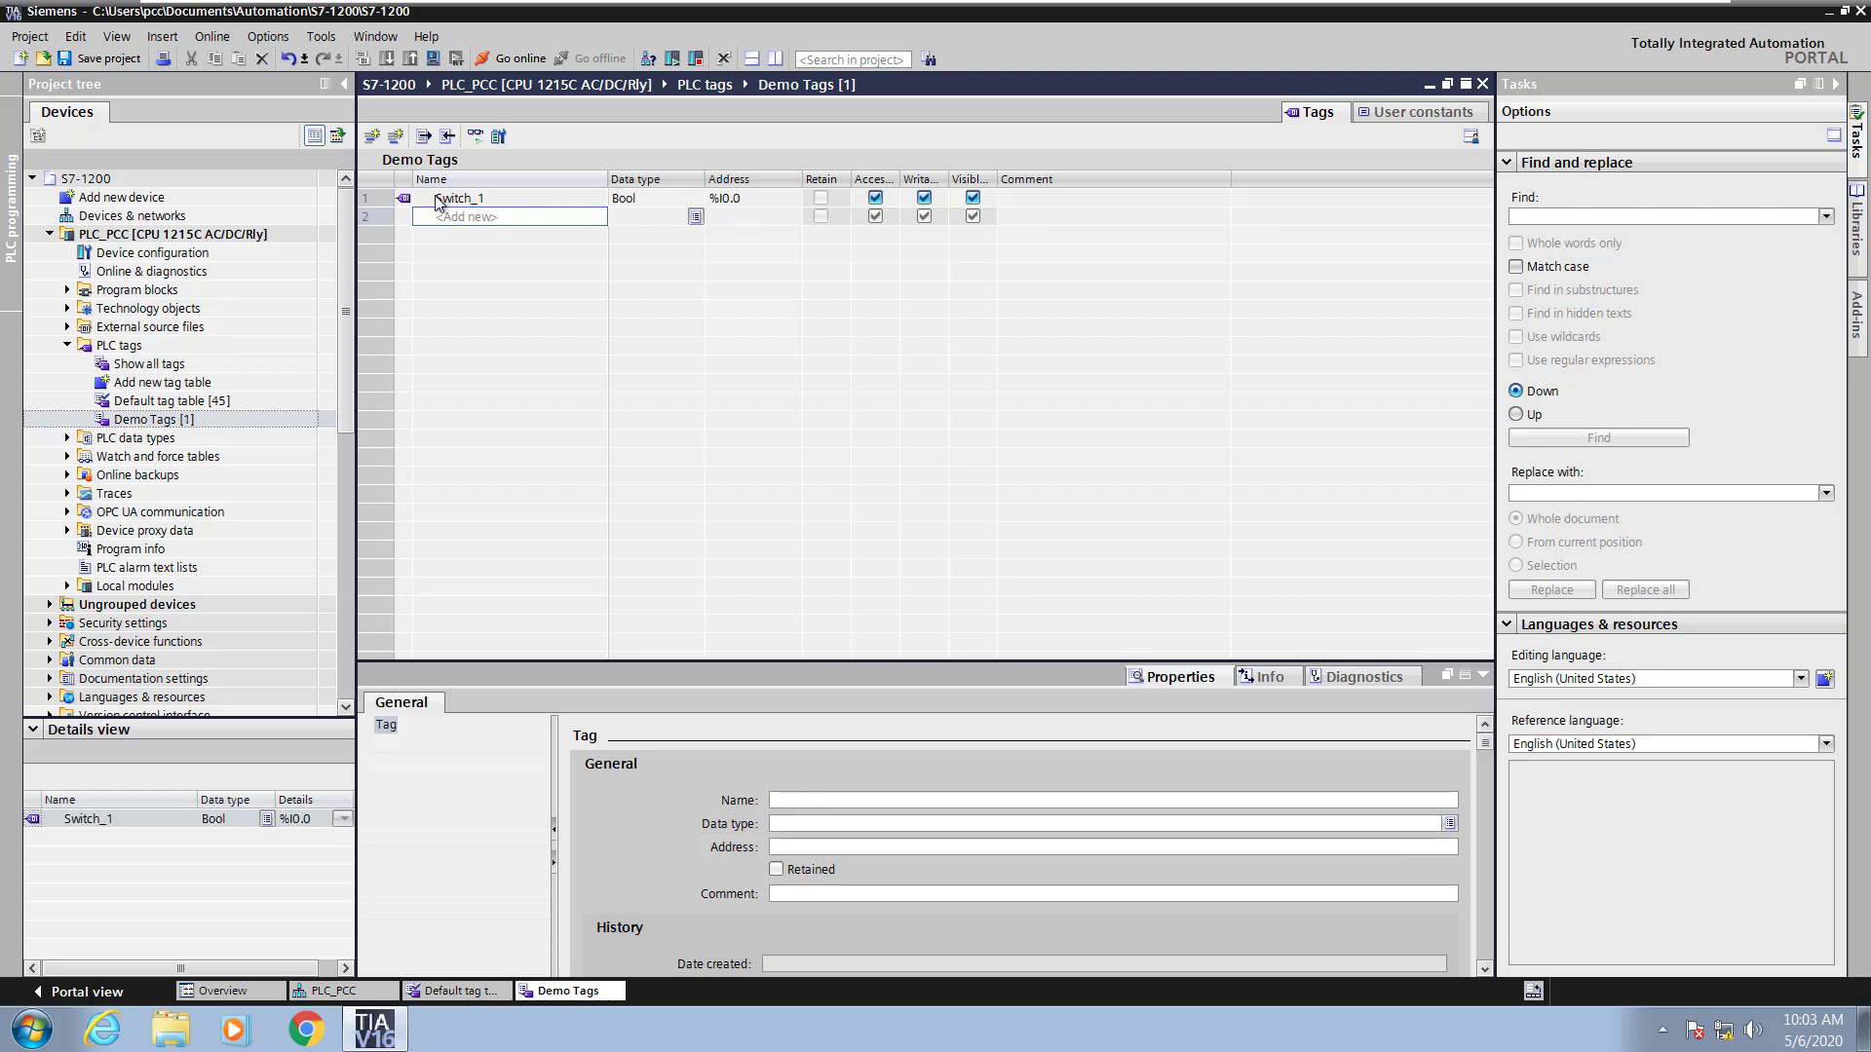
{"action": "left_click", "coordinate": [370, 197]}
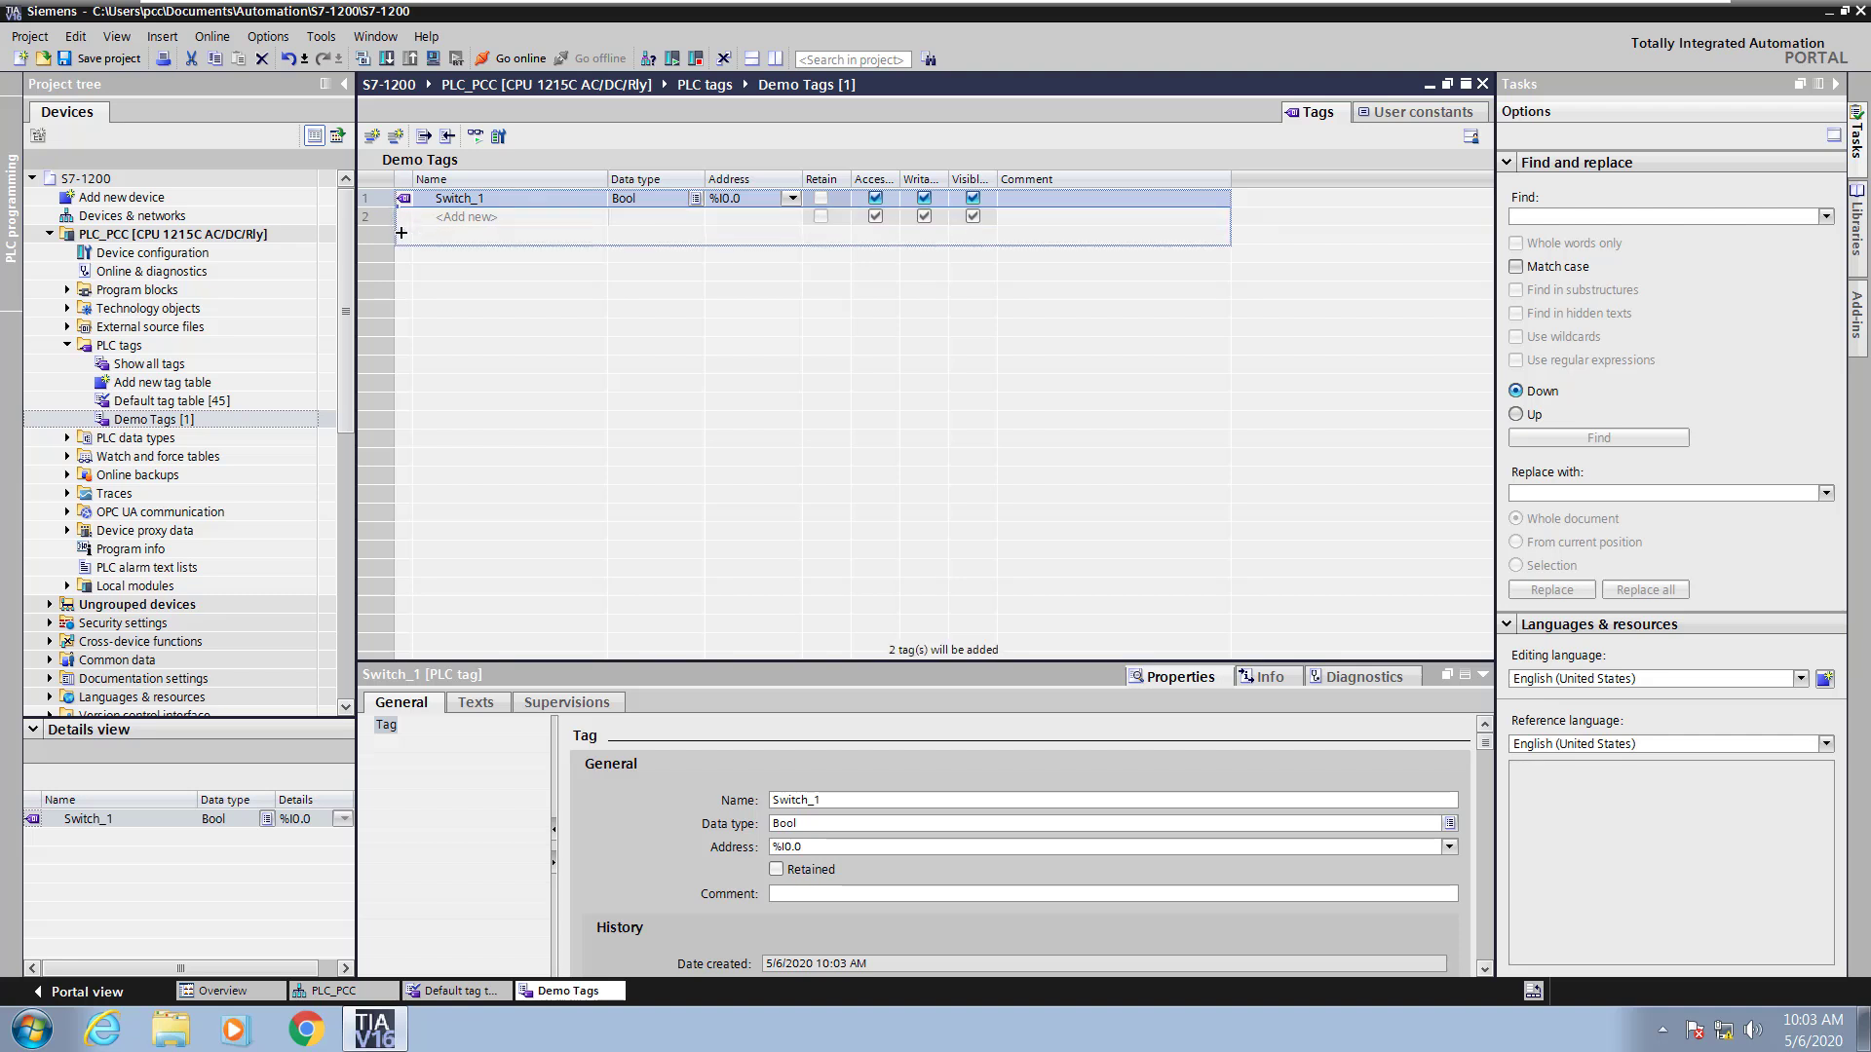
{"action": "left_click_drag", "start_coordinate": [400, 232], "coordinate": [400, 238]}
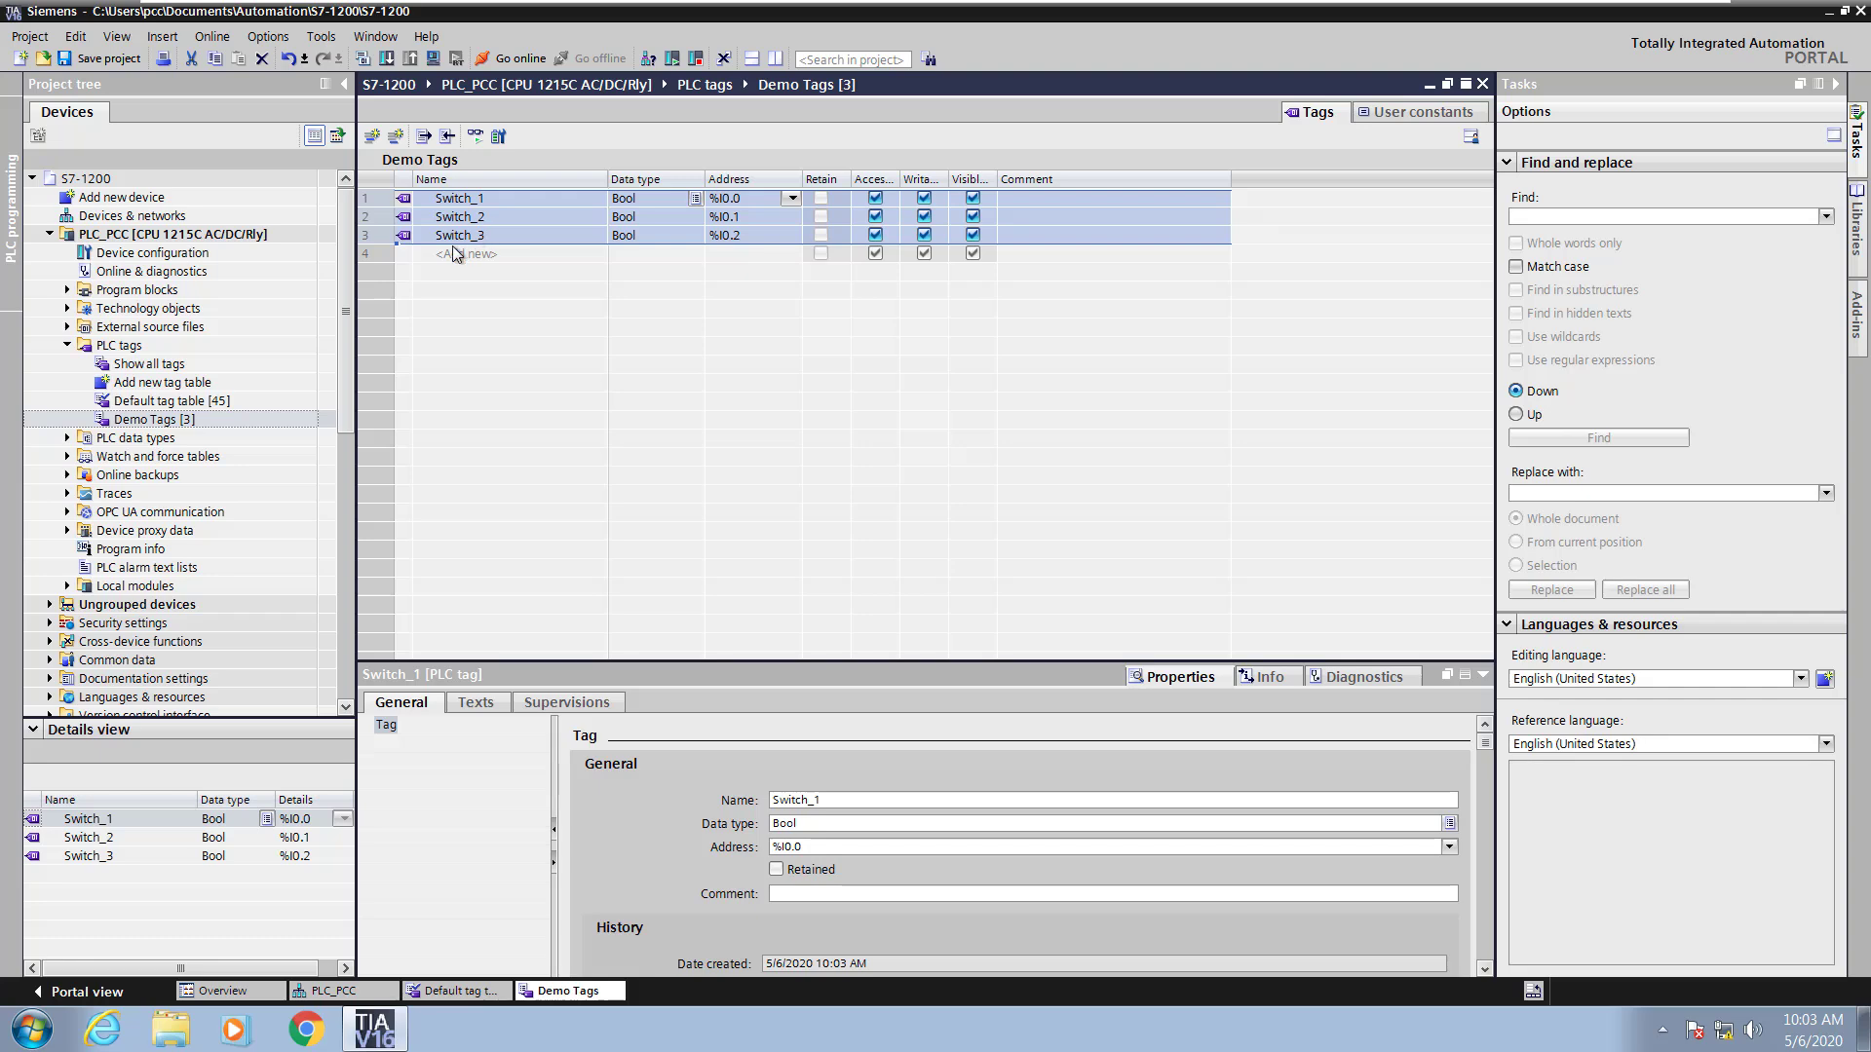
{"action": "left_click", "coordinate": [367, 991]}
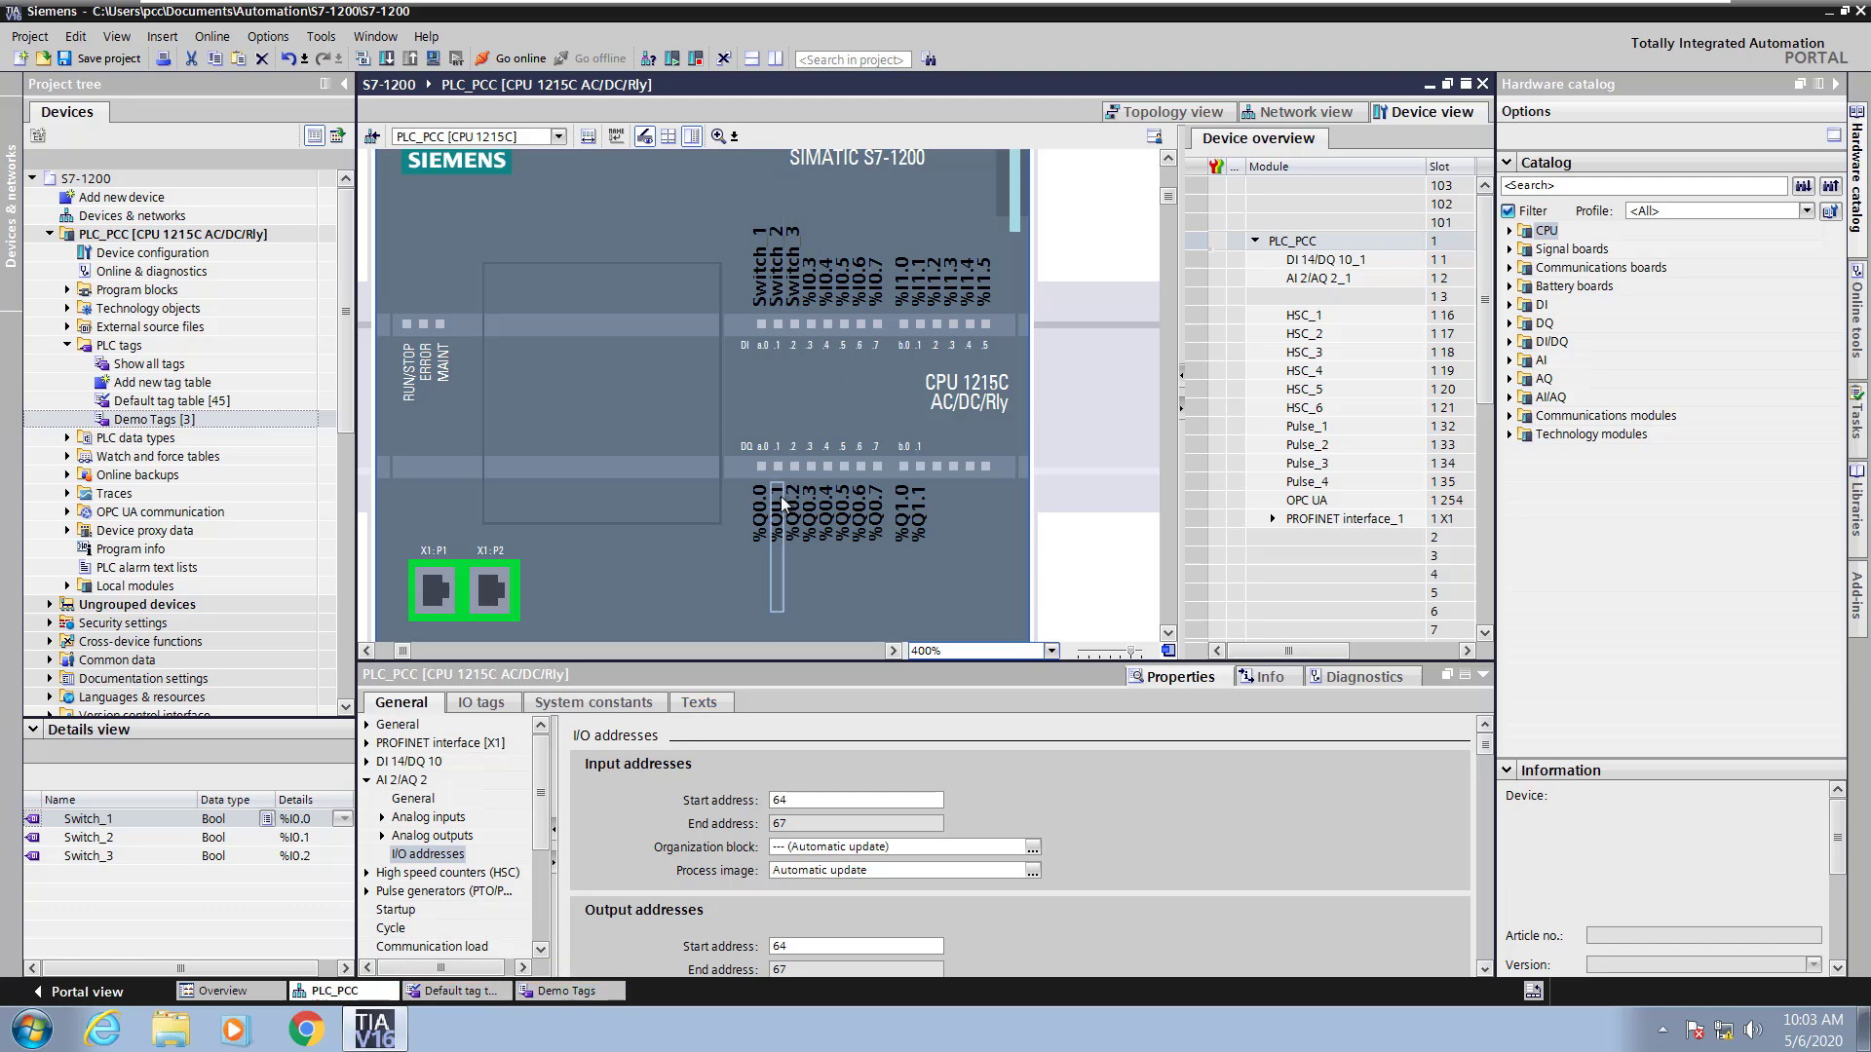
Name CPU outputs %Q0.0–%Q0.2 Light_1, Light_2 and Light_3 in the IO tags list
{"action": "left_click", "coordinate": [495, 701]}
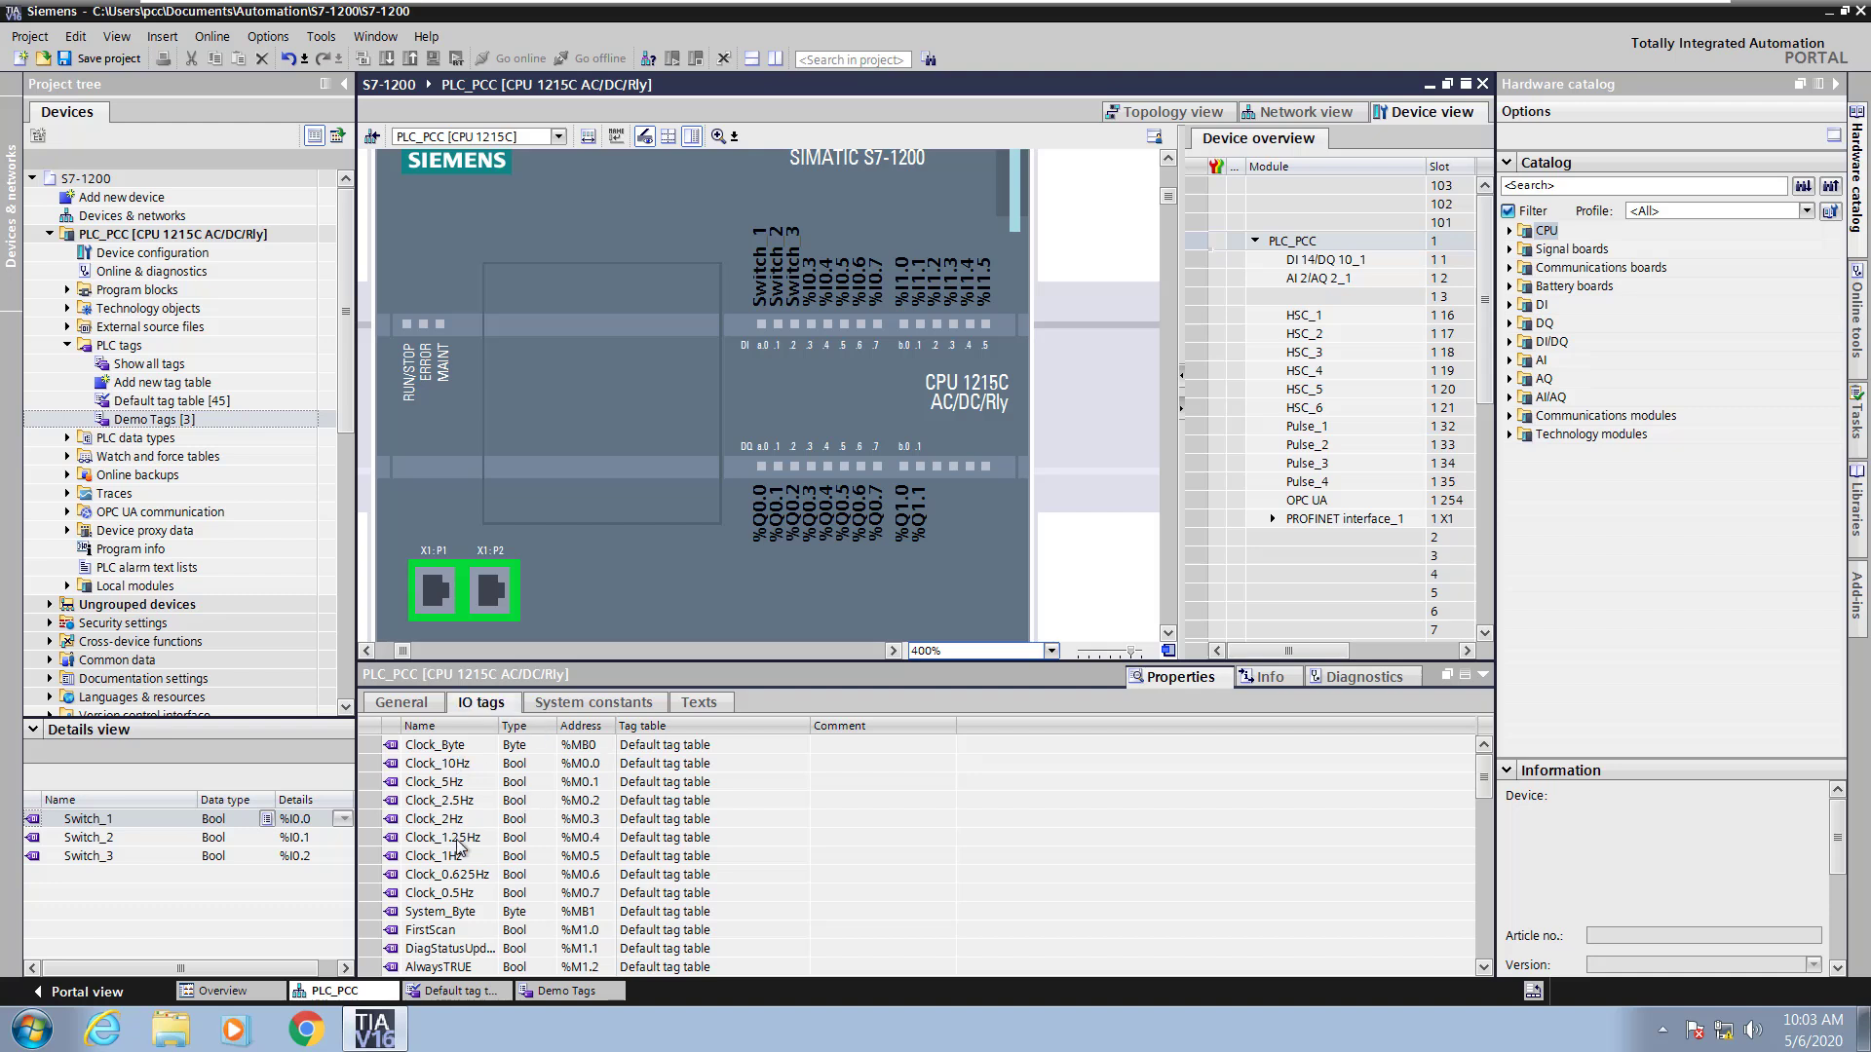
{"action": "left_click_drag", "start_coordinate": [1484, 778], "coordinate": [1493, 869]}
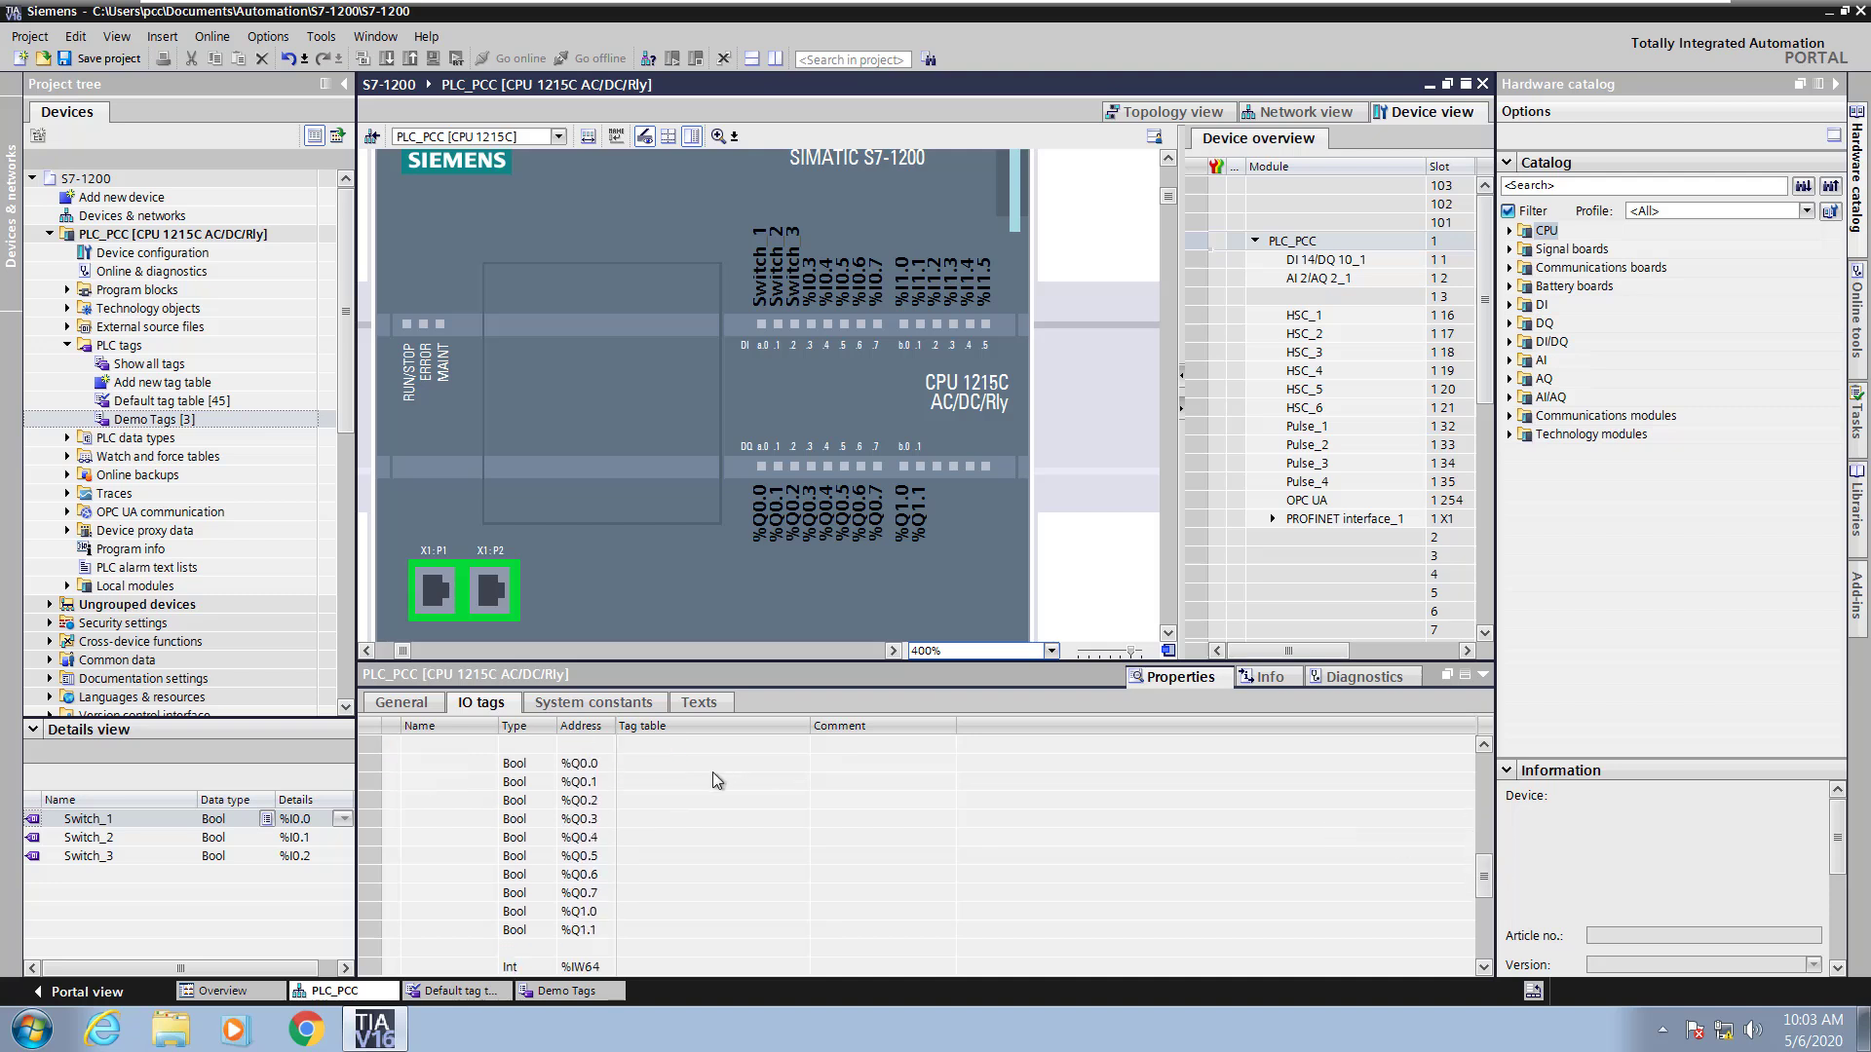
{"action": "left_click", "coordinate": [434, 766]}
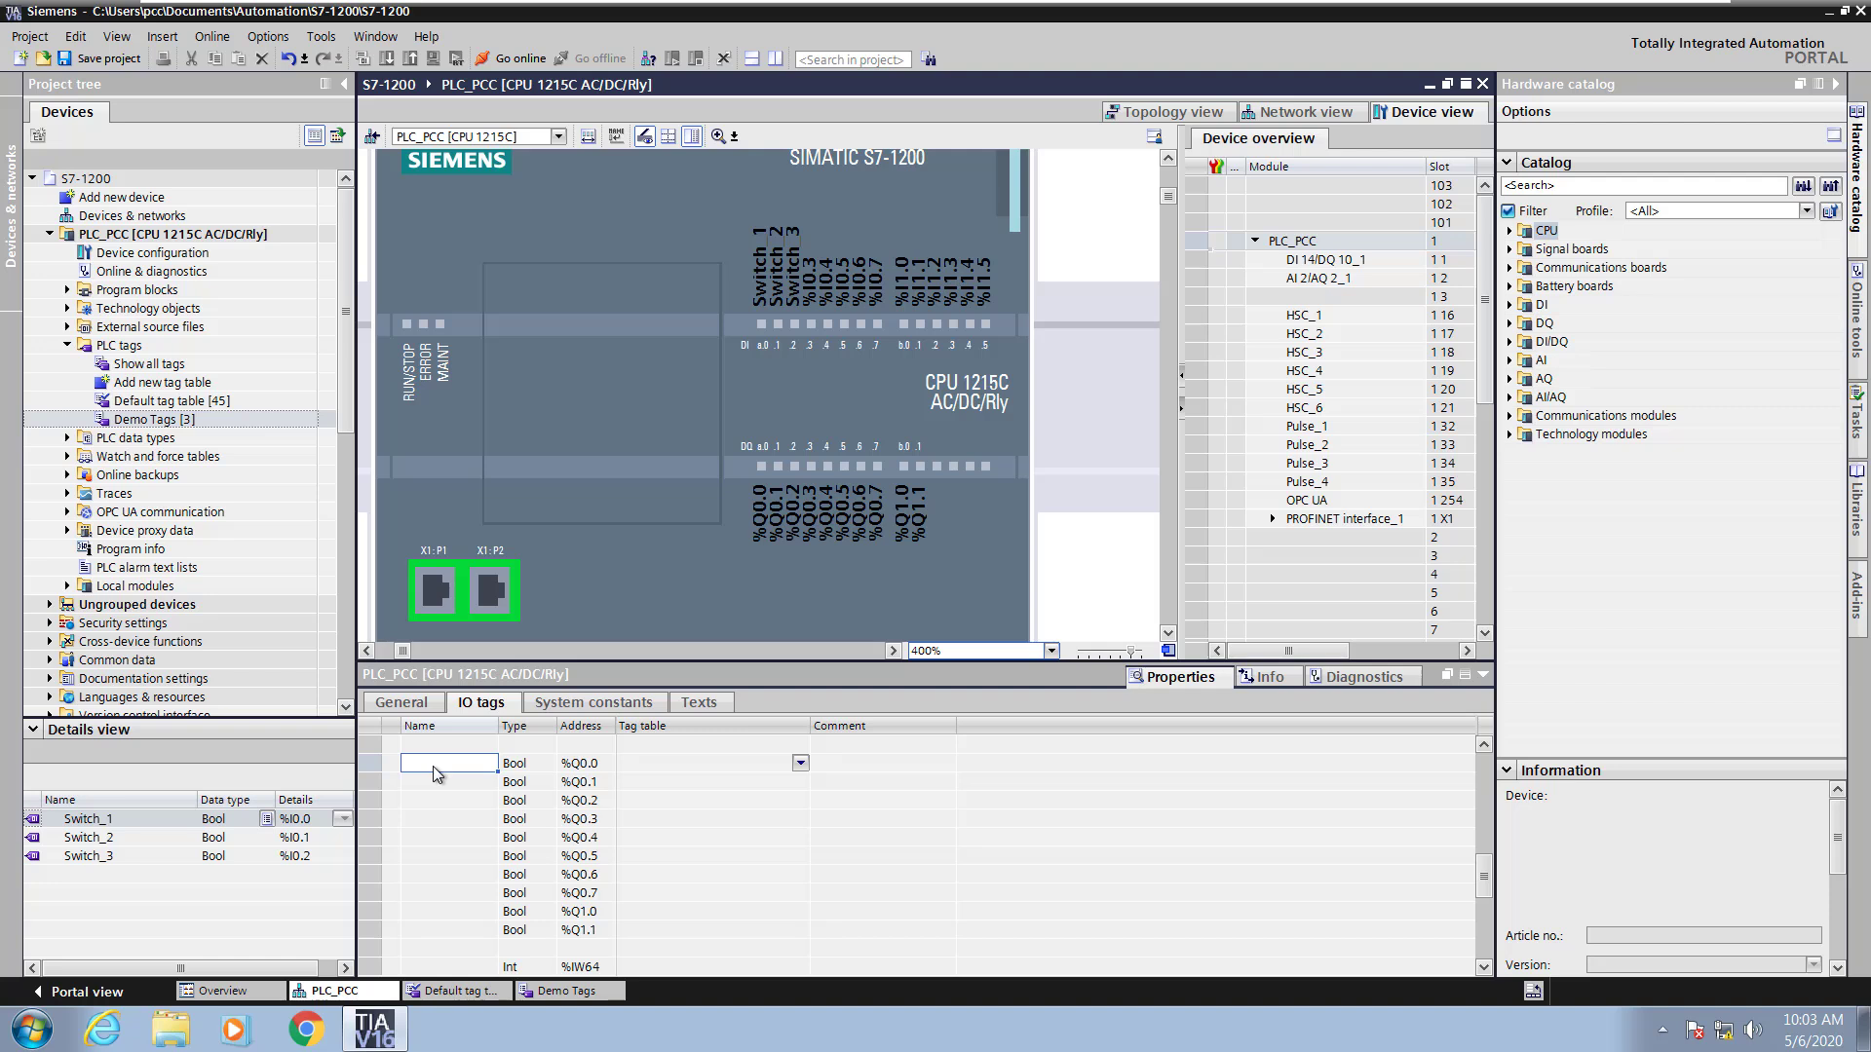
{"action": "type", "text": "Light_1"}
{"action": "key", "text": "Return"}
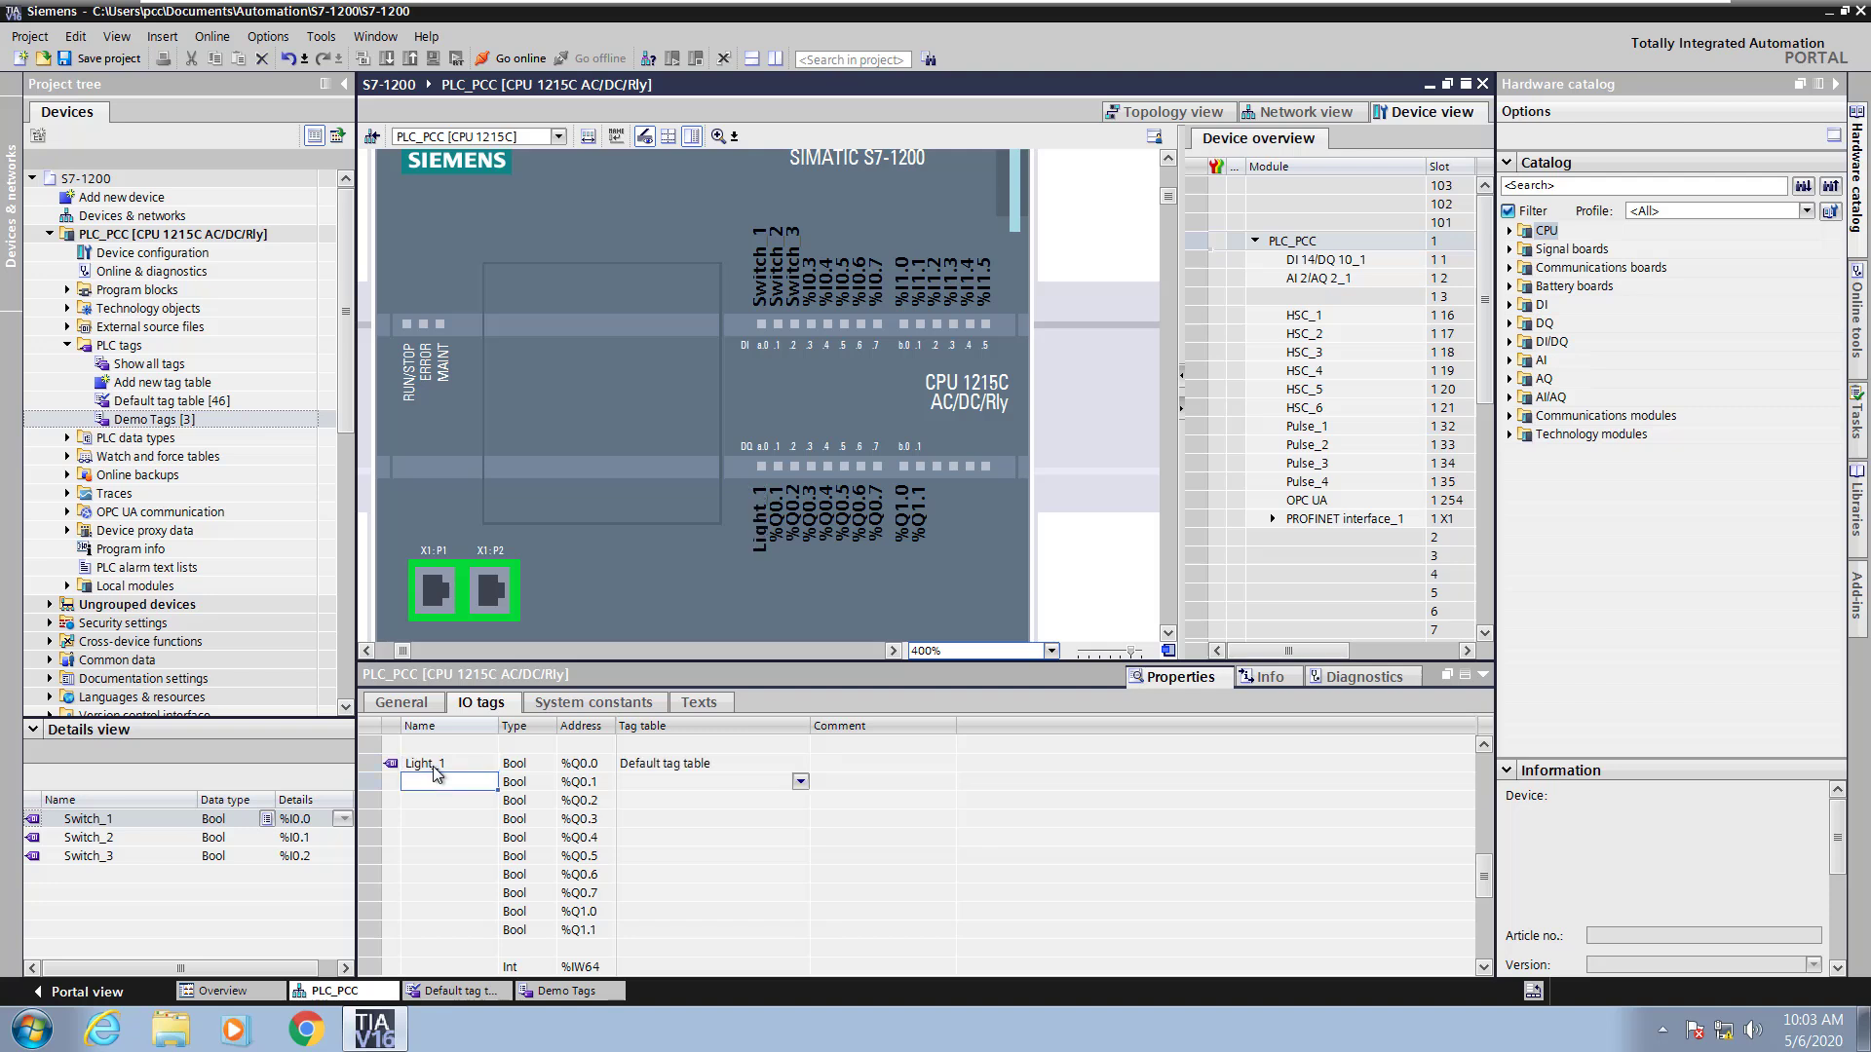
{"action": "left_click", "coordinate": [361, 763]}
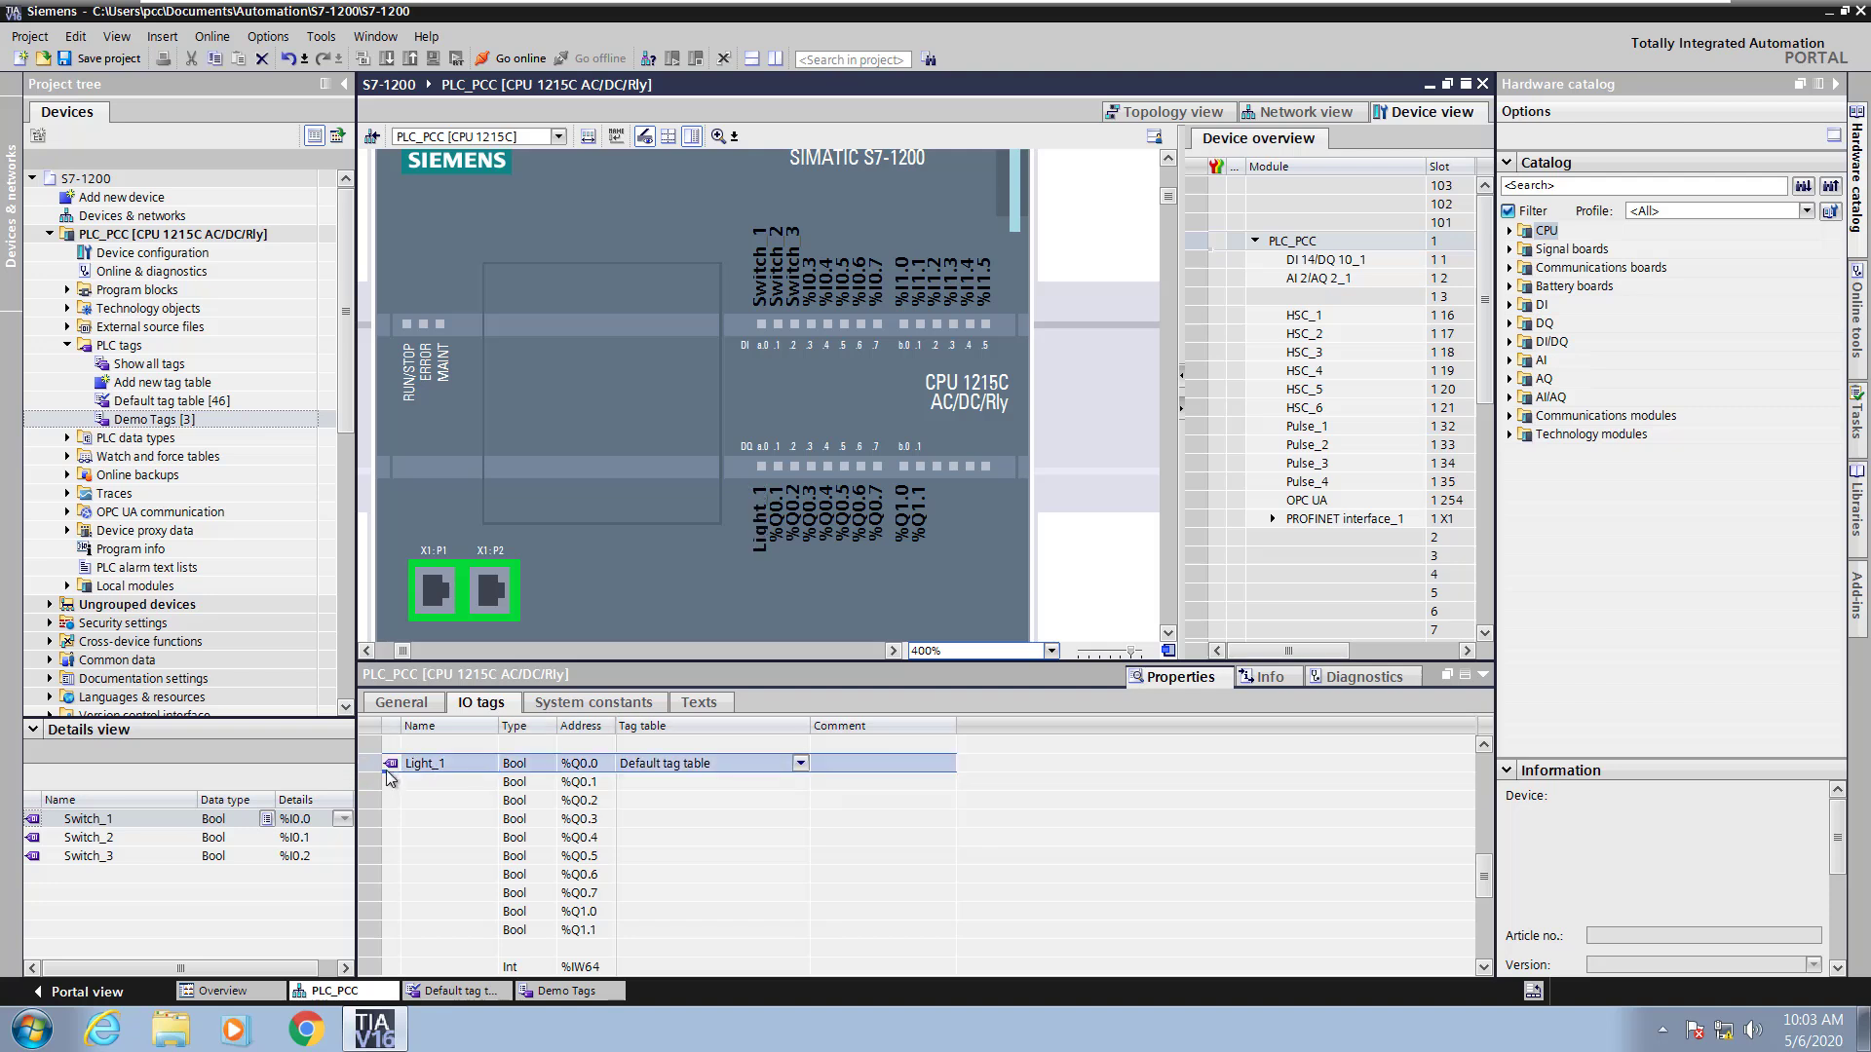
{"action": "left_click_drag", "start_coordinate": [383, 770], "coordinate": [383, 797]}
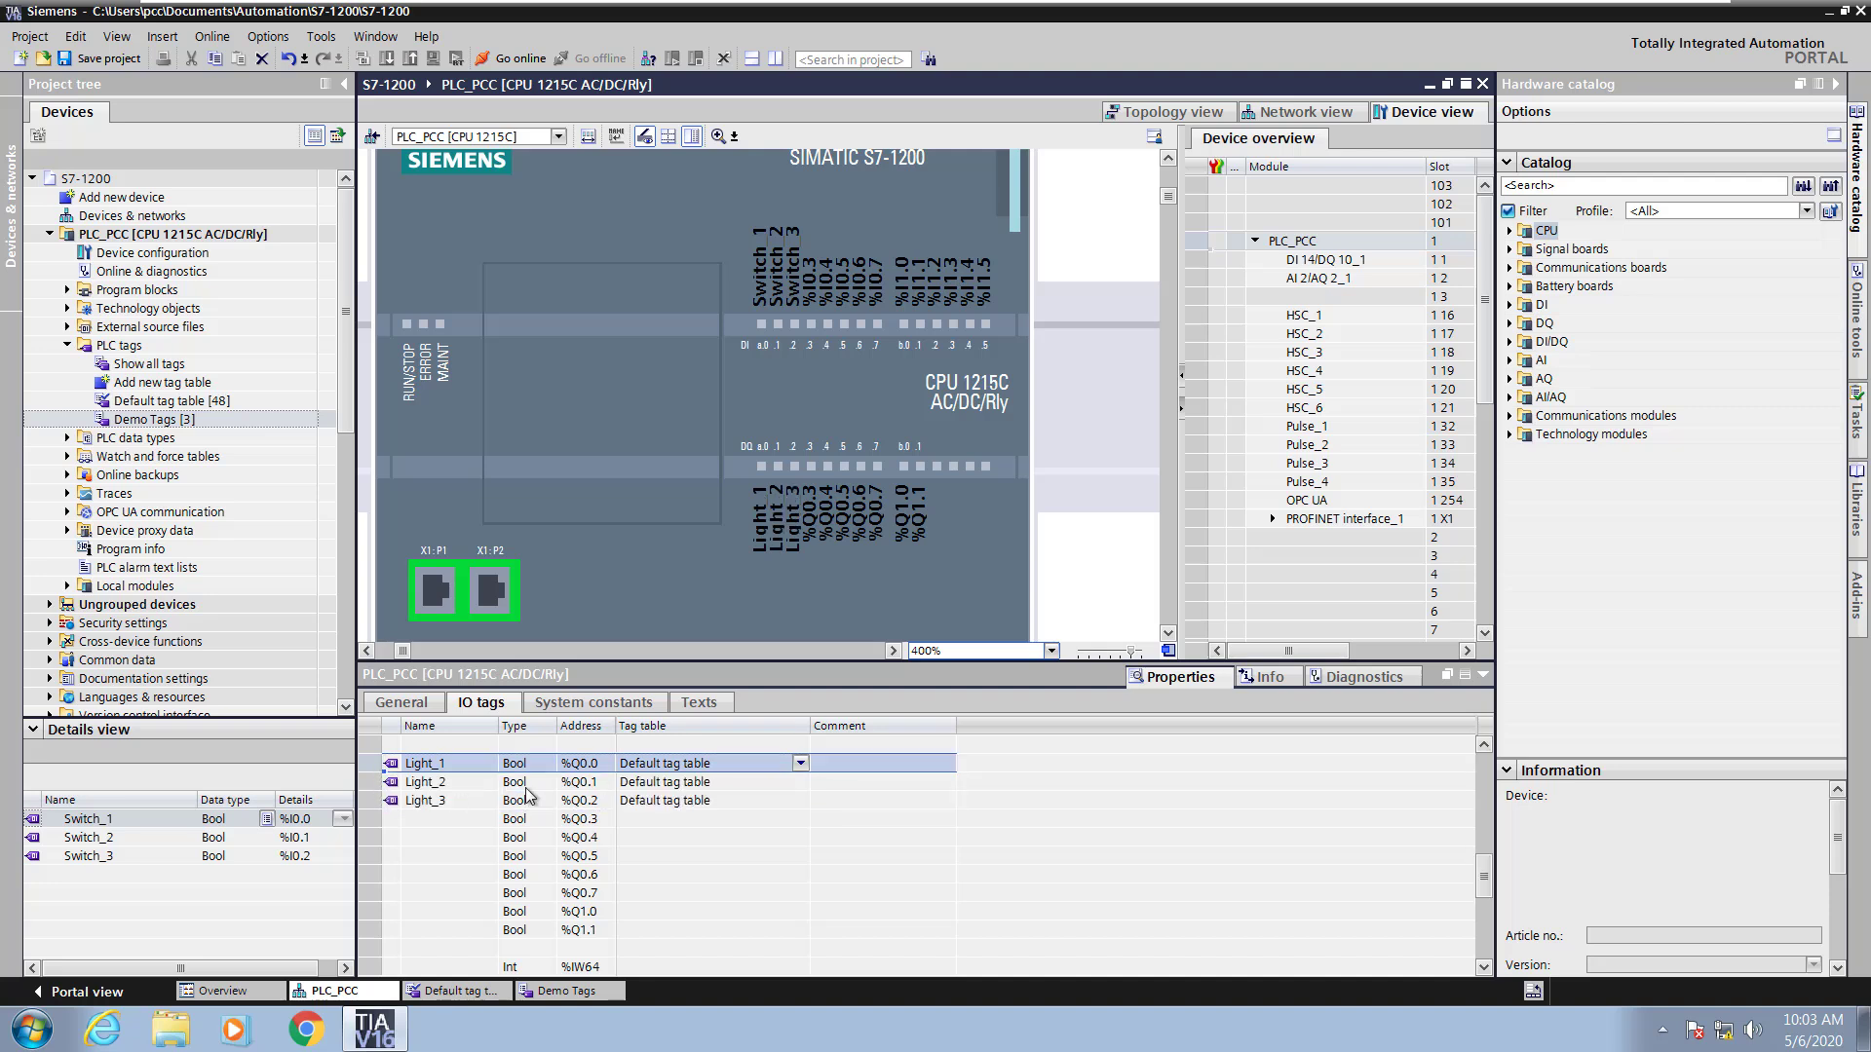
Assign Light_1–Light_3 to the Demo Tags table, overwriting their previous table assignment
{"action": "left_click", "coordinate": [802, 764]}
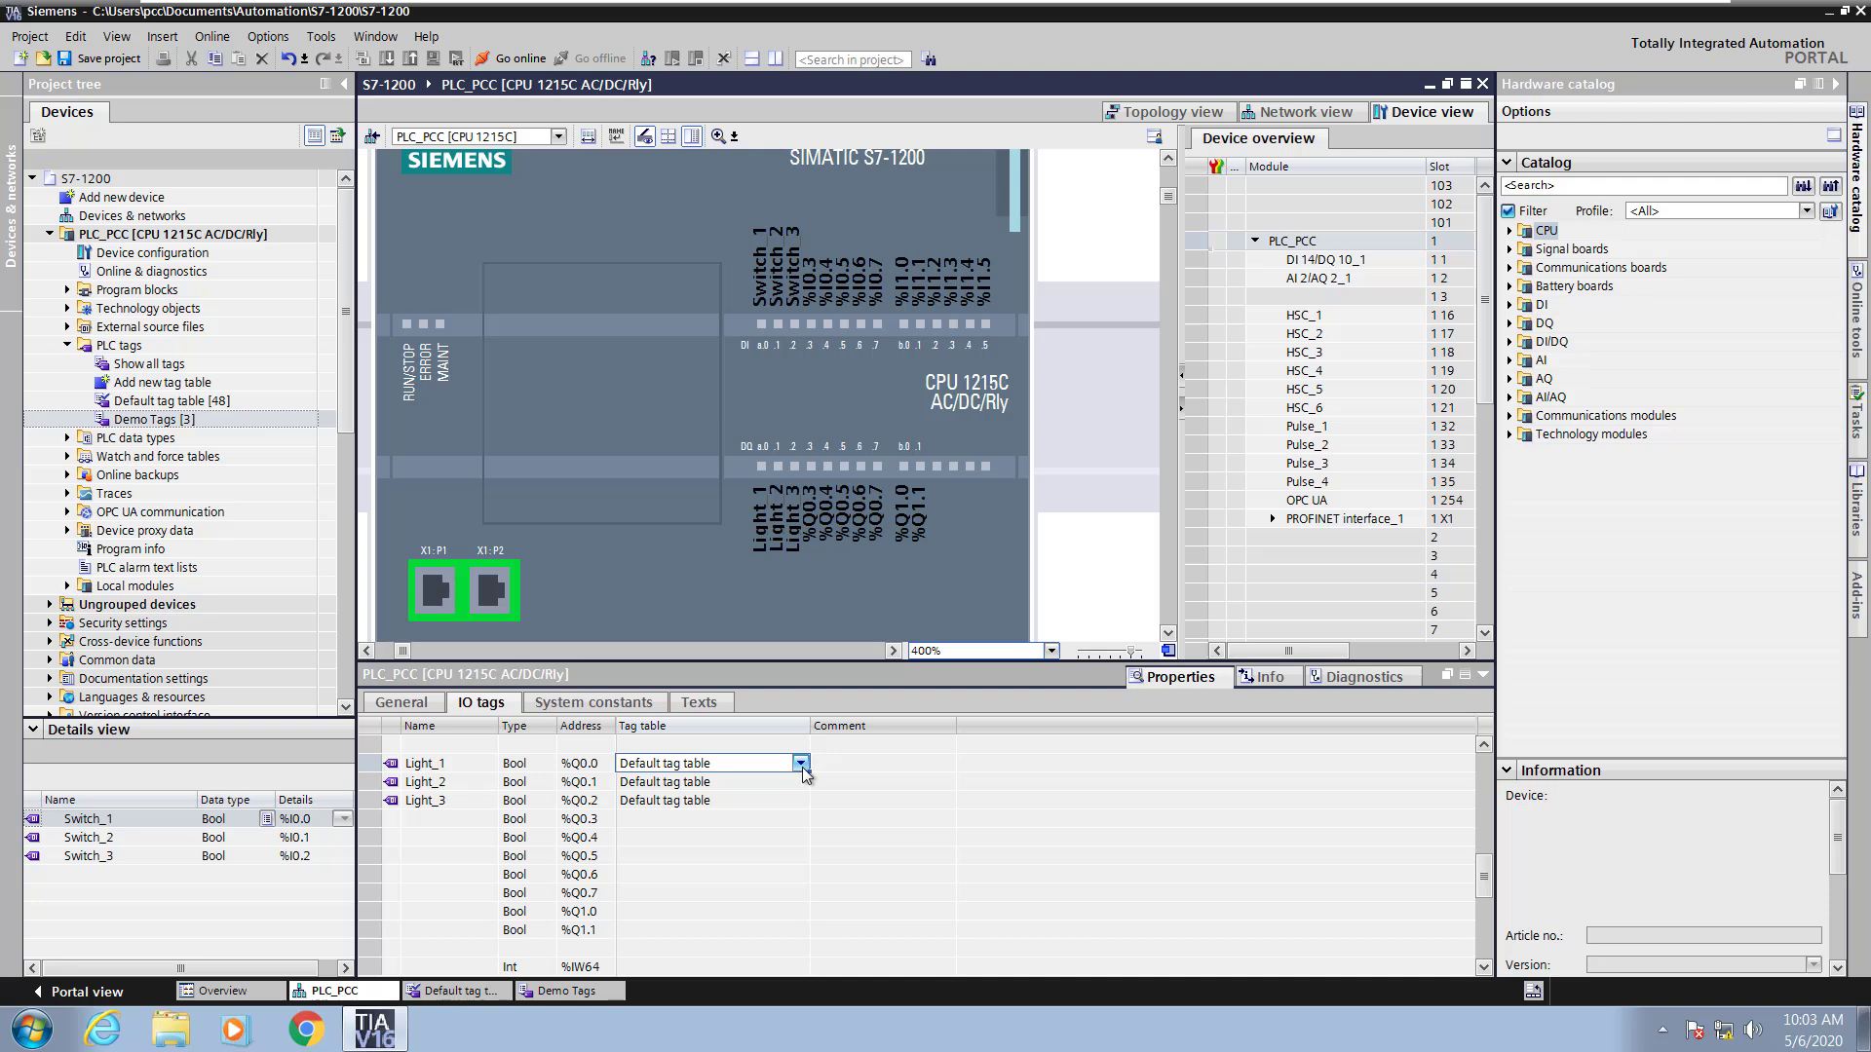
{"action": "left_click", "coordinate": [801, 764]}
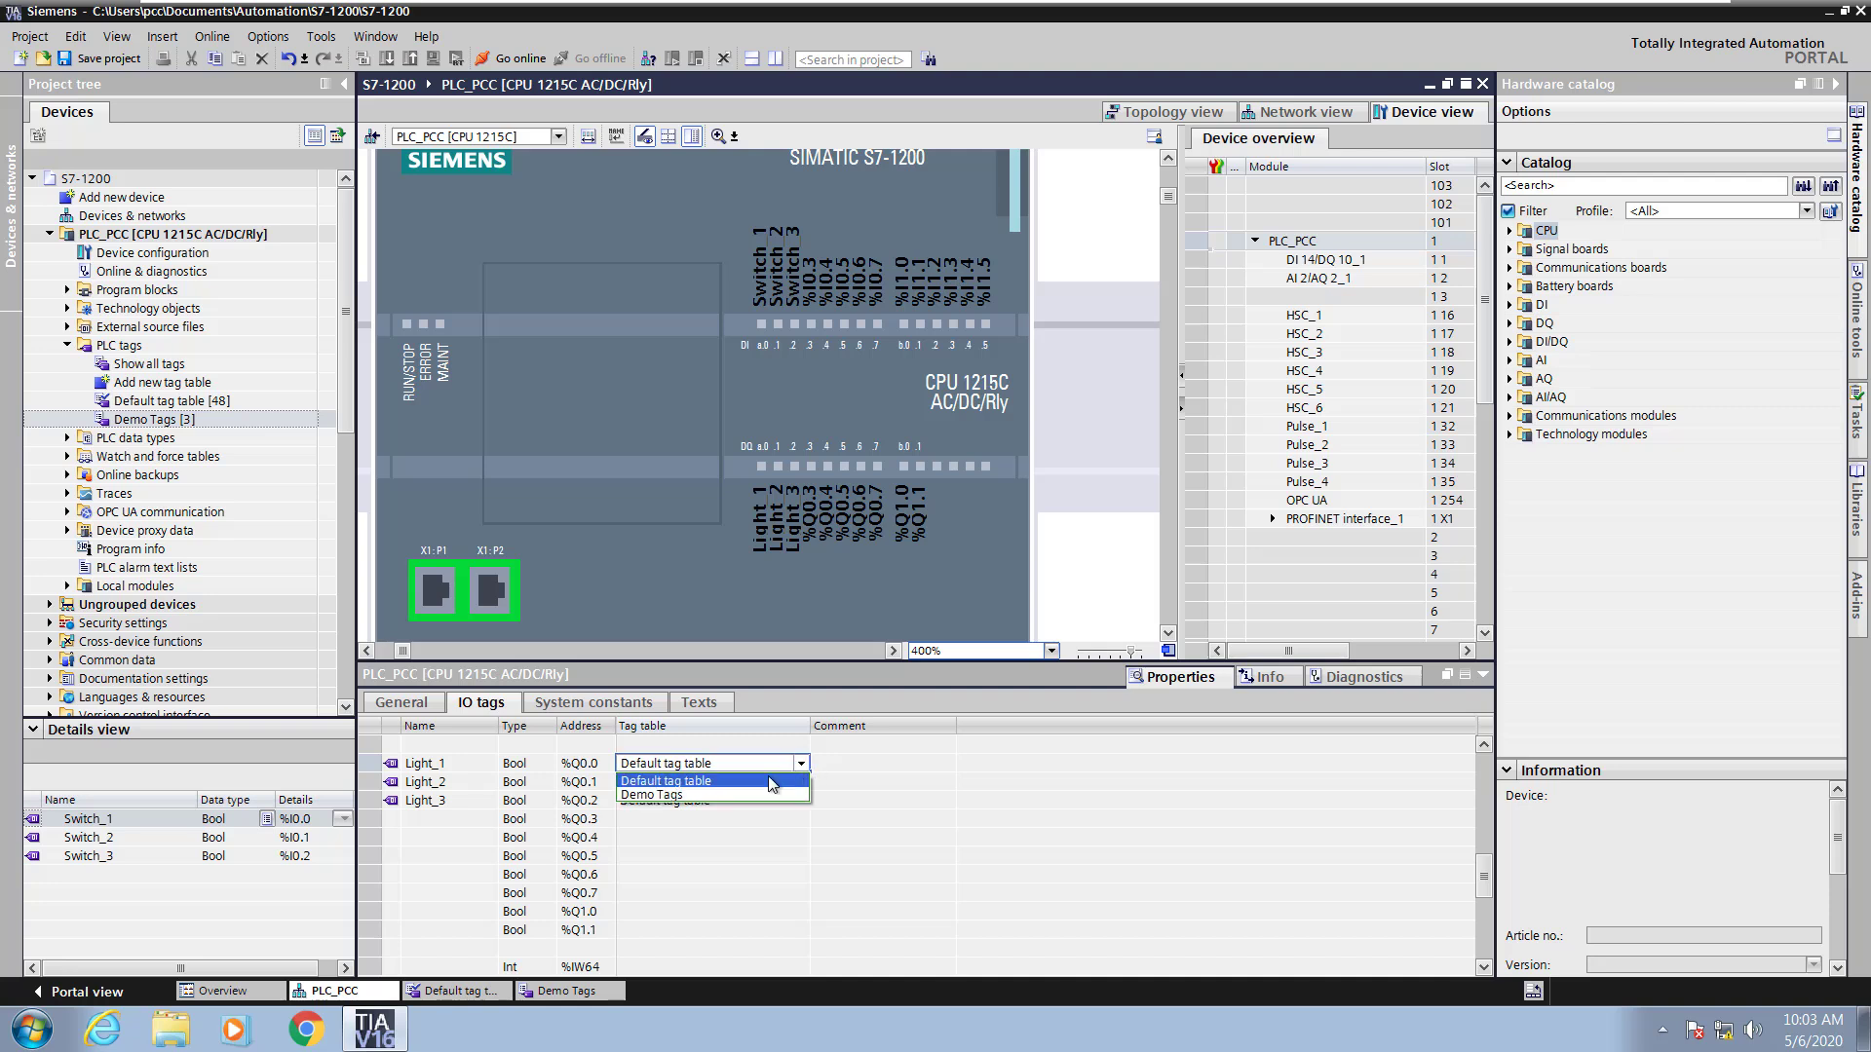
{"action": "left_click", "coordinate": [693, 799]}
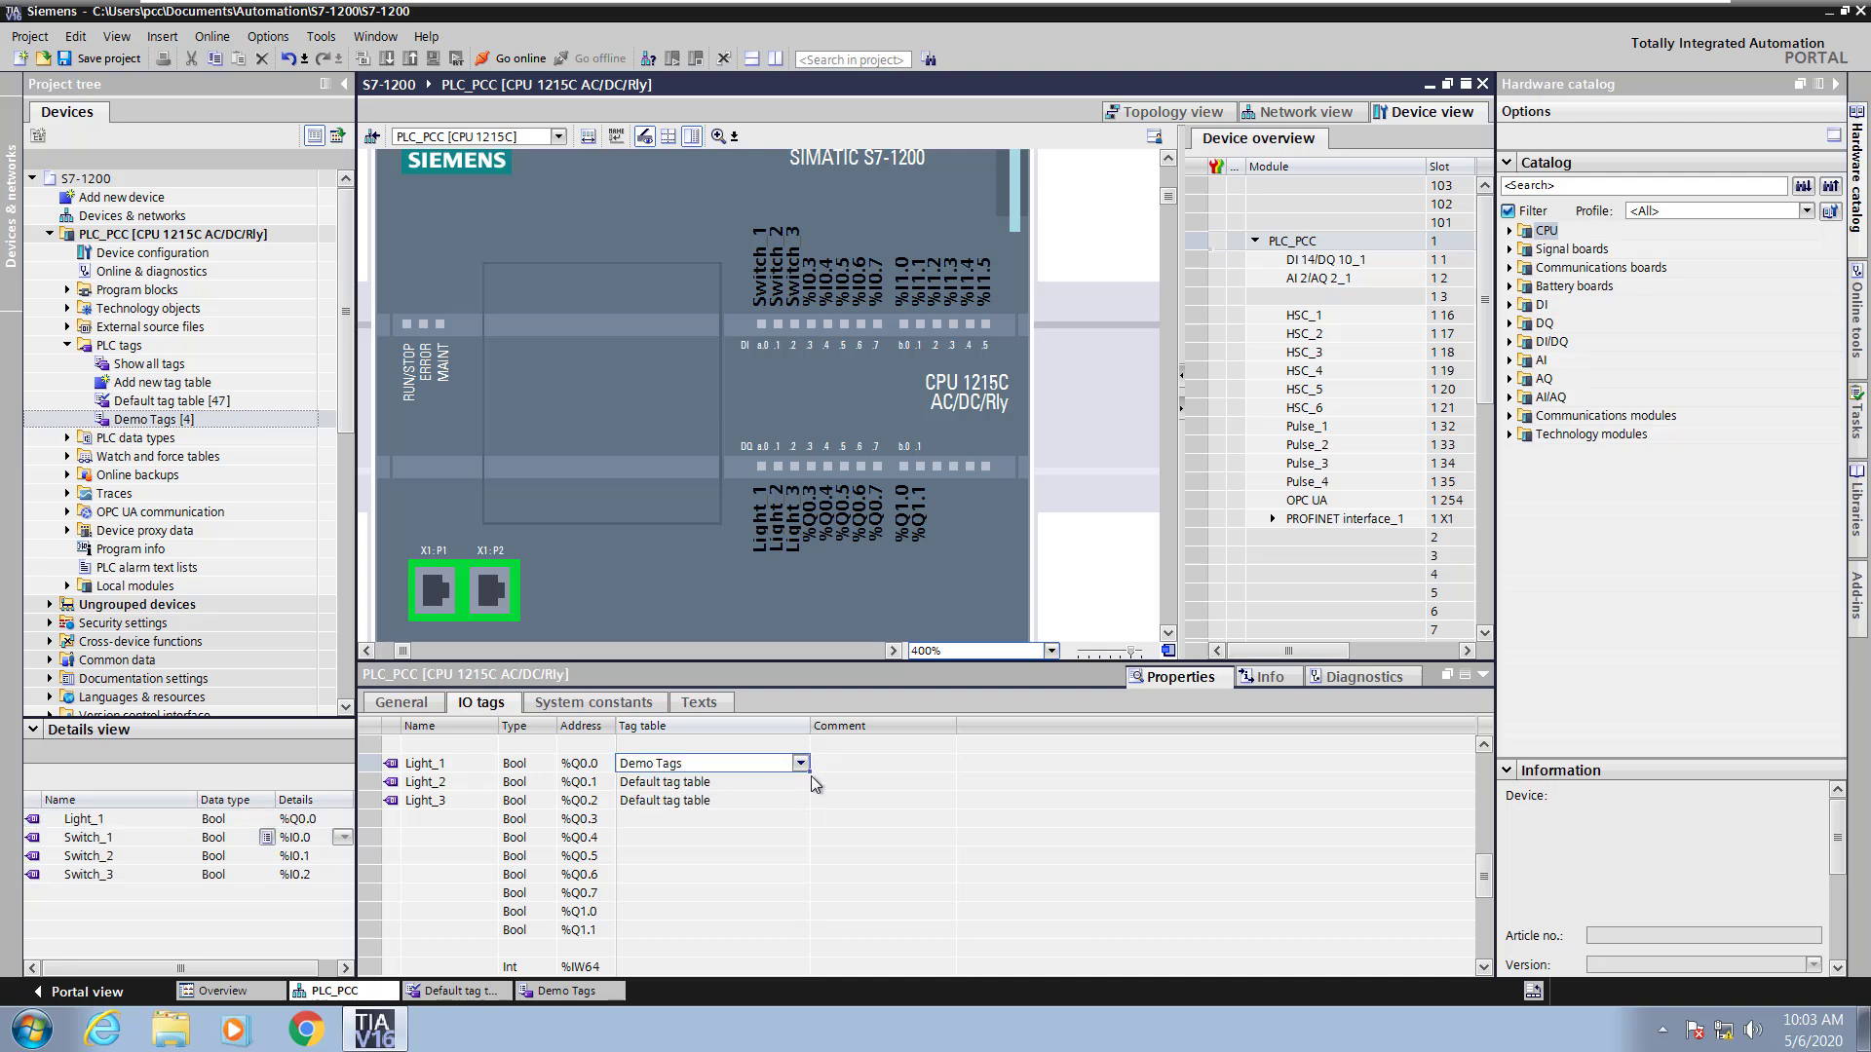
{"action": "left_click_drag", "start_coordinate": [809, 779], "coordinate": [809, 803]}
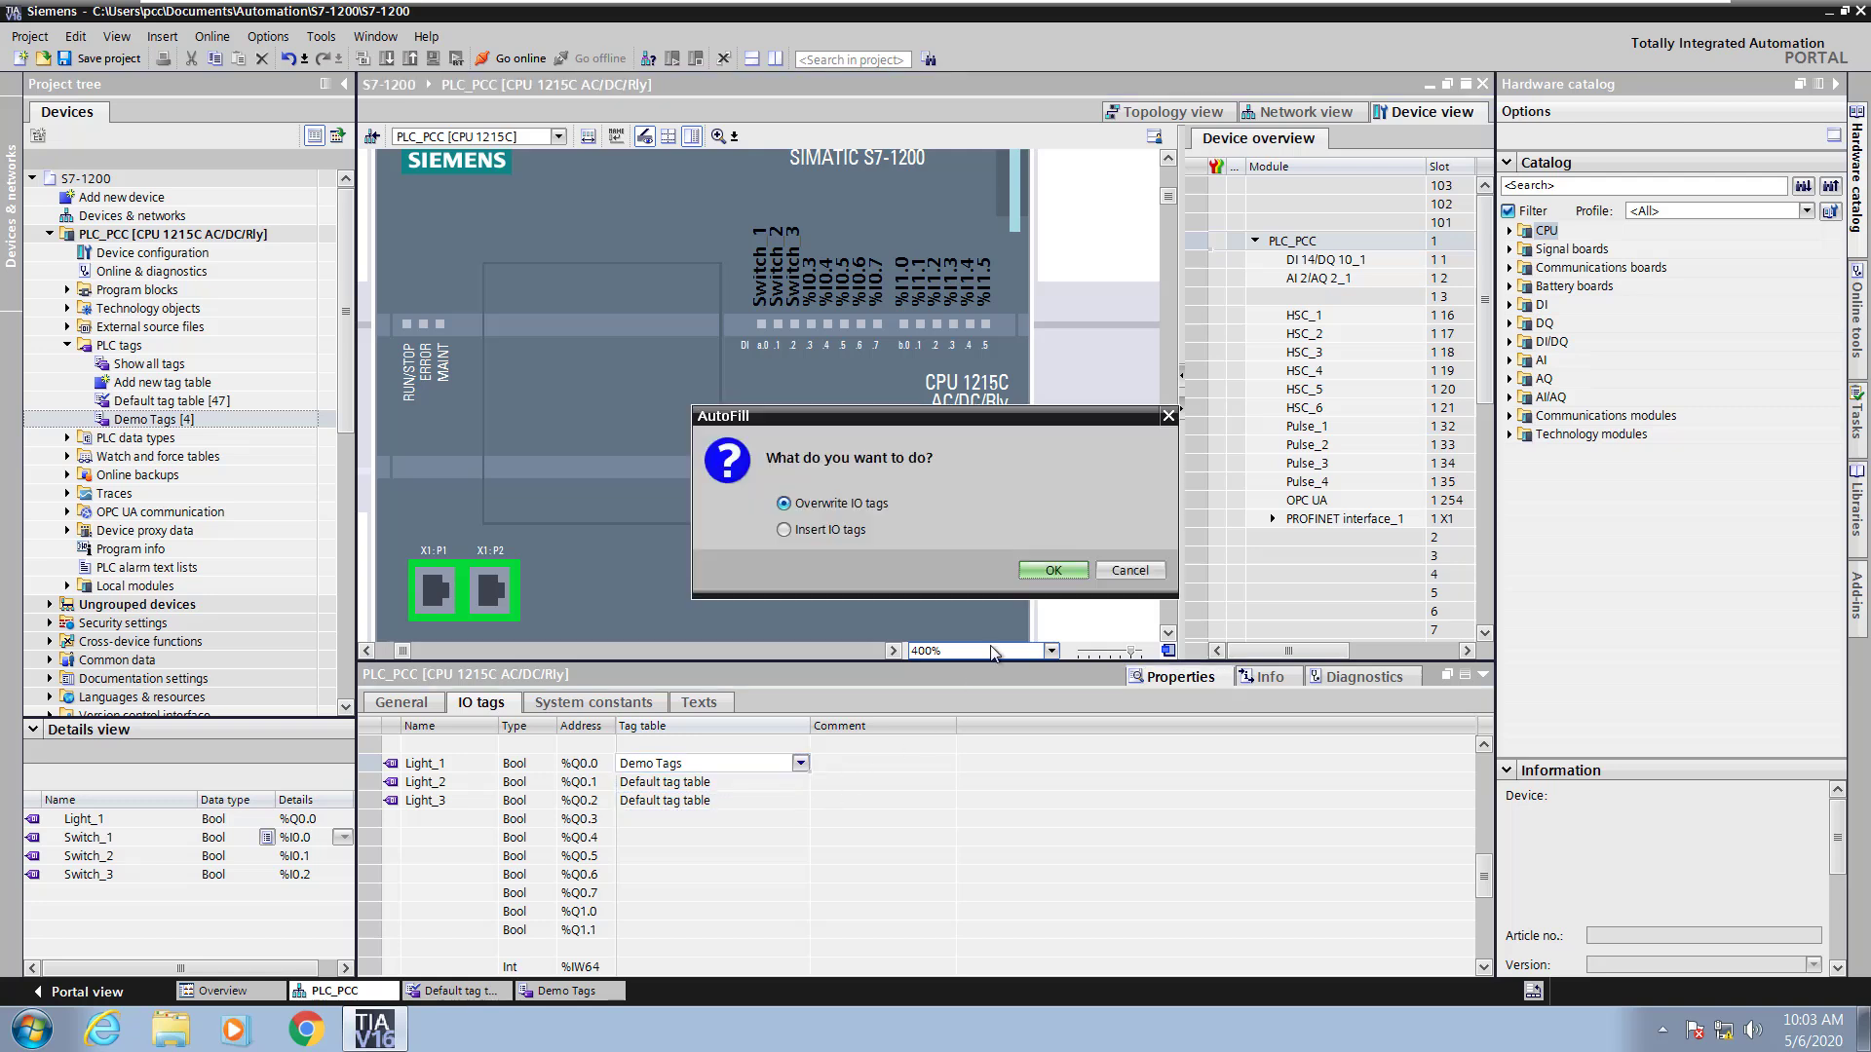
{"action": "left_click", "coordinate": [1048, 572]}
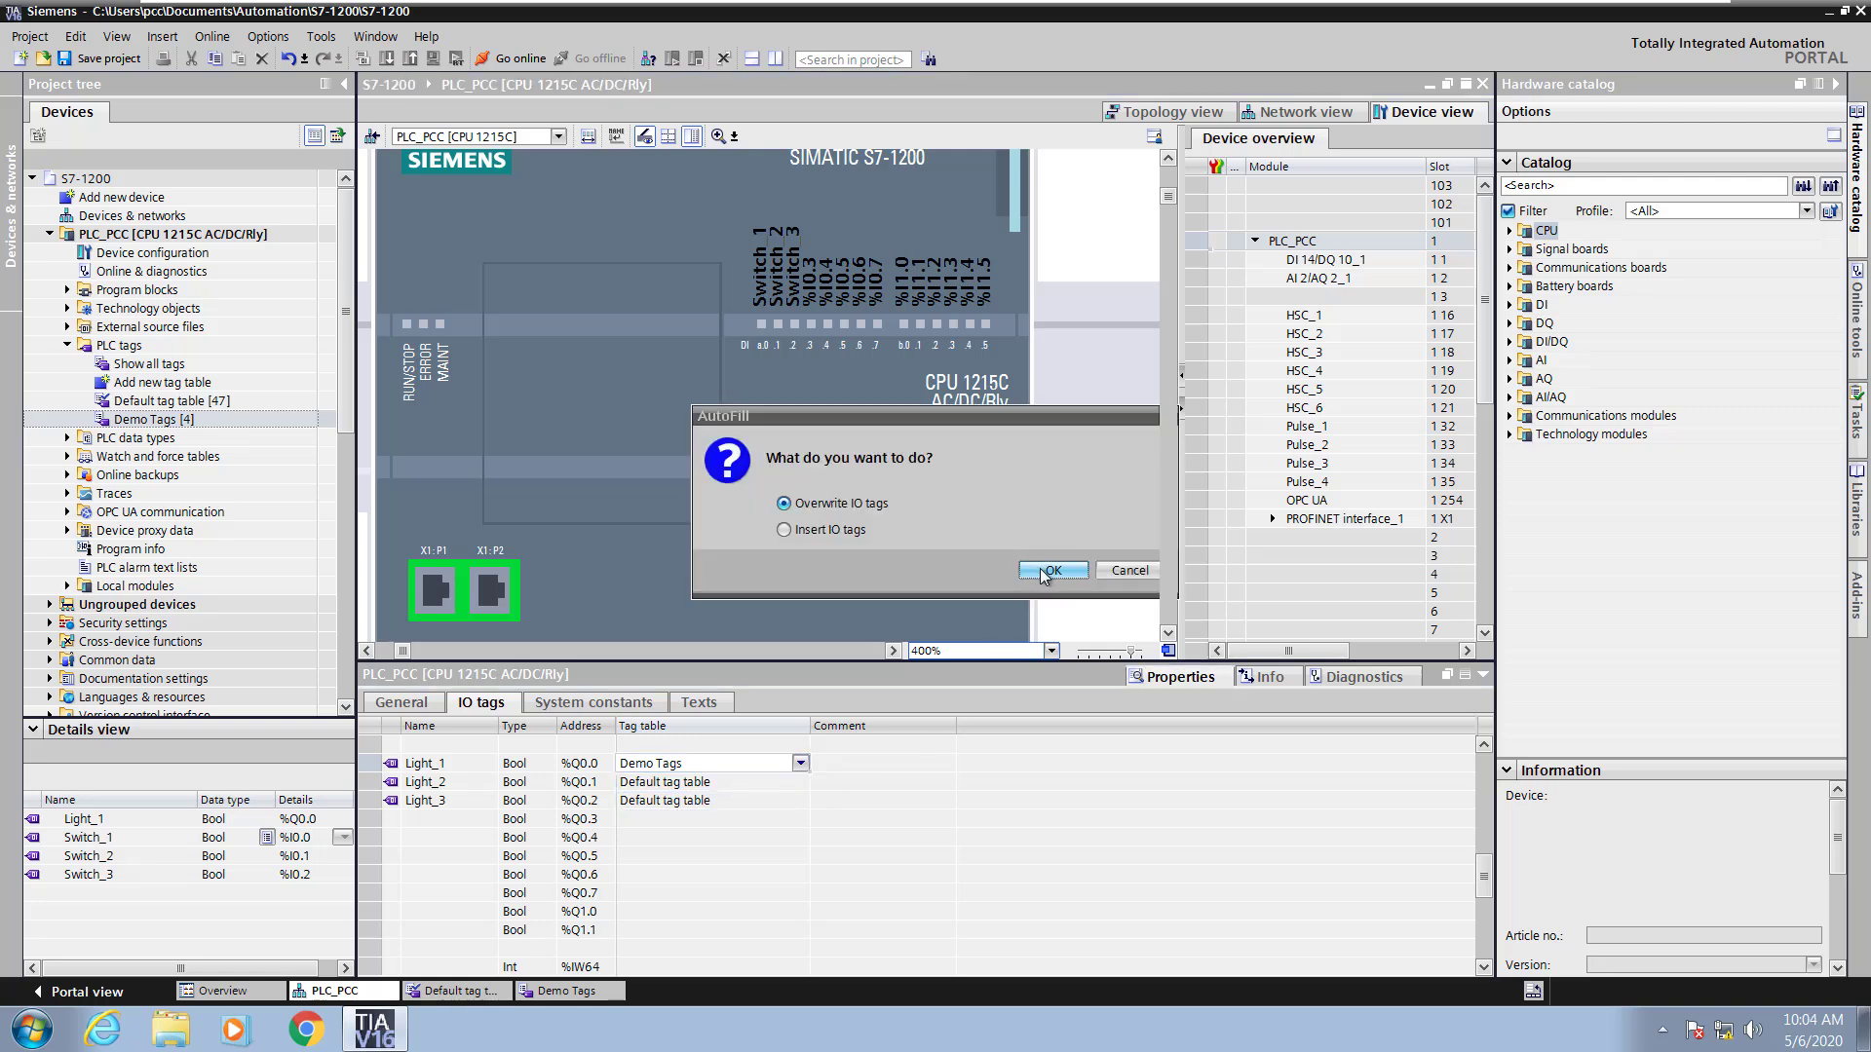
Name analog inputs %IW64 and %IW66 'Pot 1' and 'Pot 2'
{"action": "left_click", "coordinate": [1484, 967]}
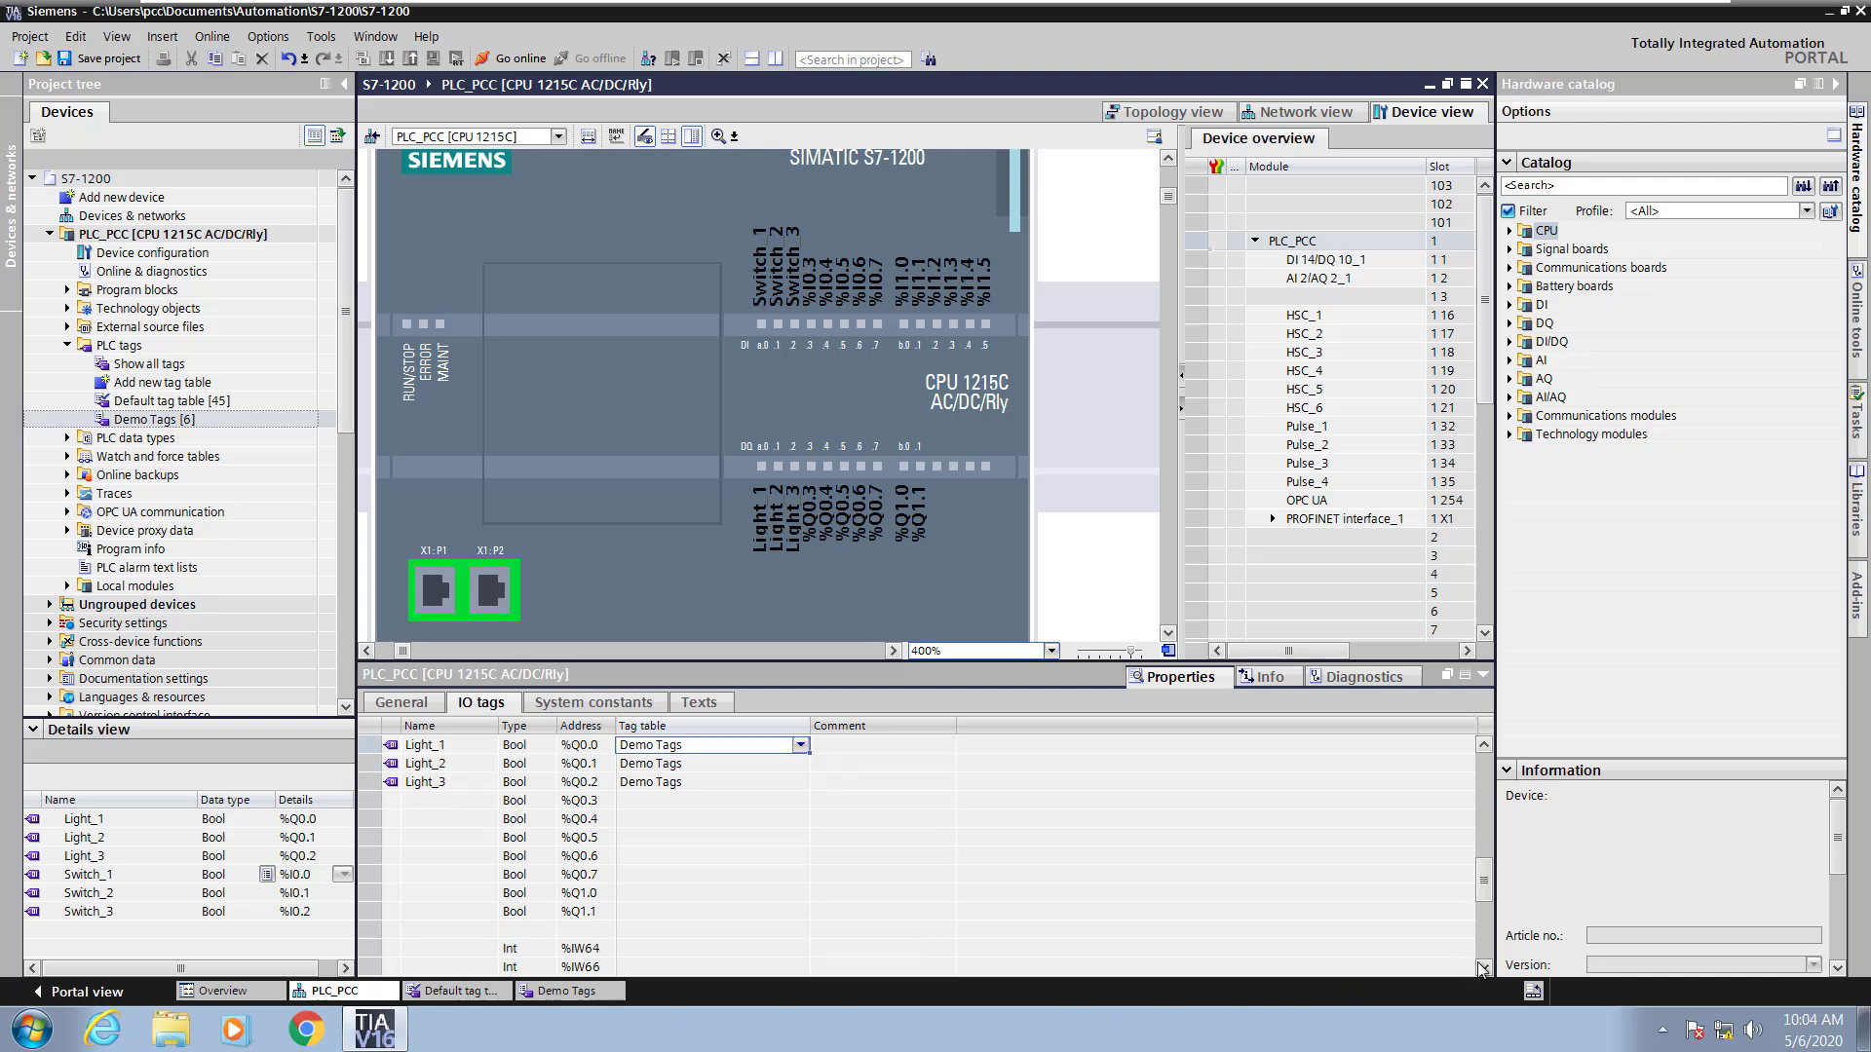
{"action": "scroll", "coordinate": [1481, 970], "scroll_direction": "down", "scroll_amount": 4}
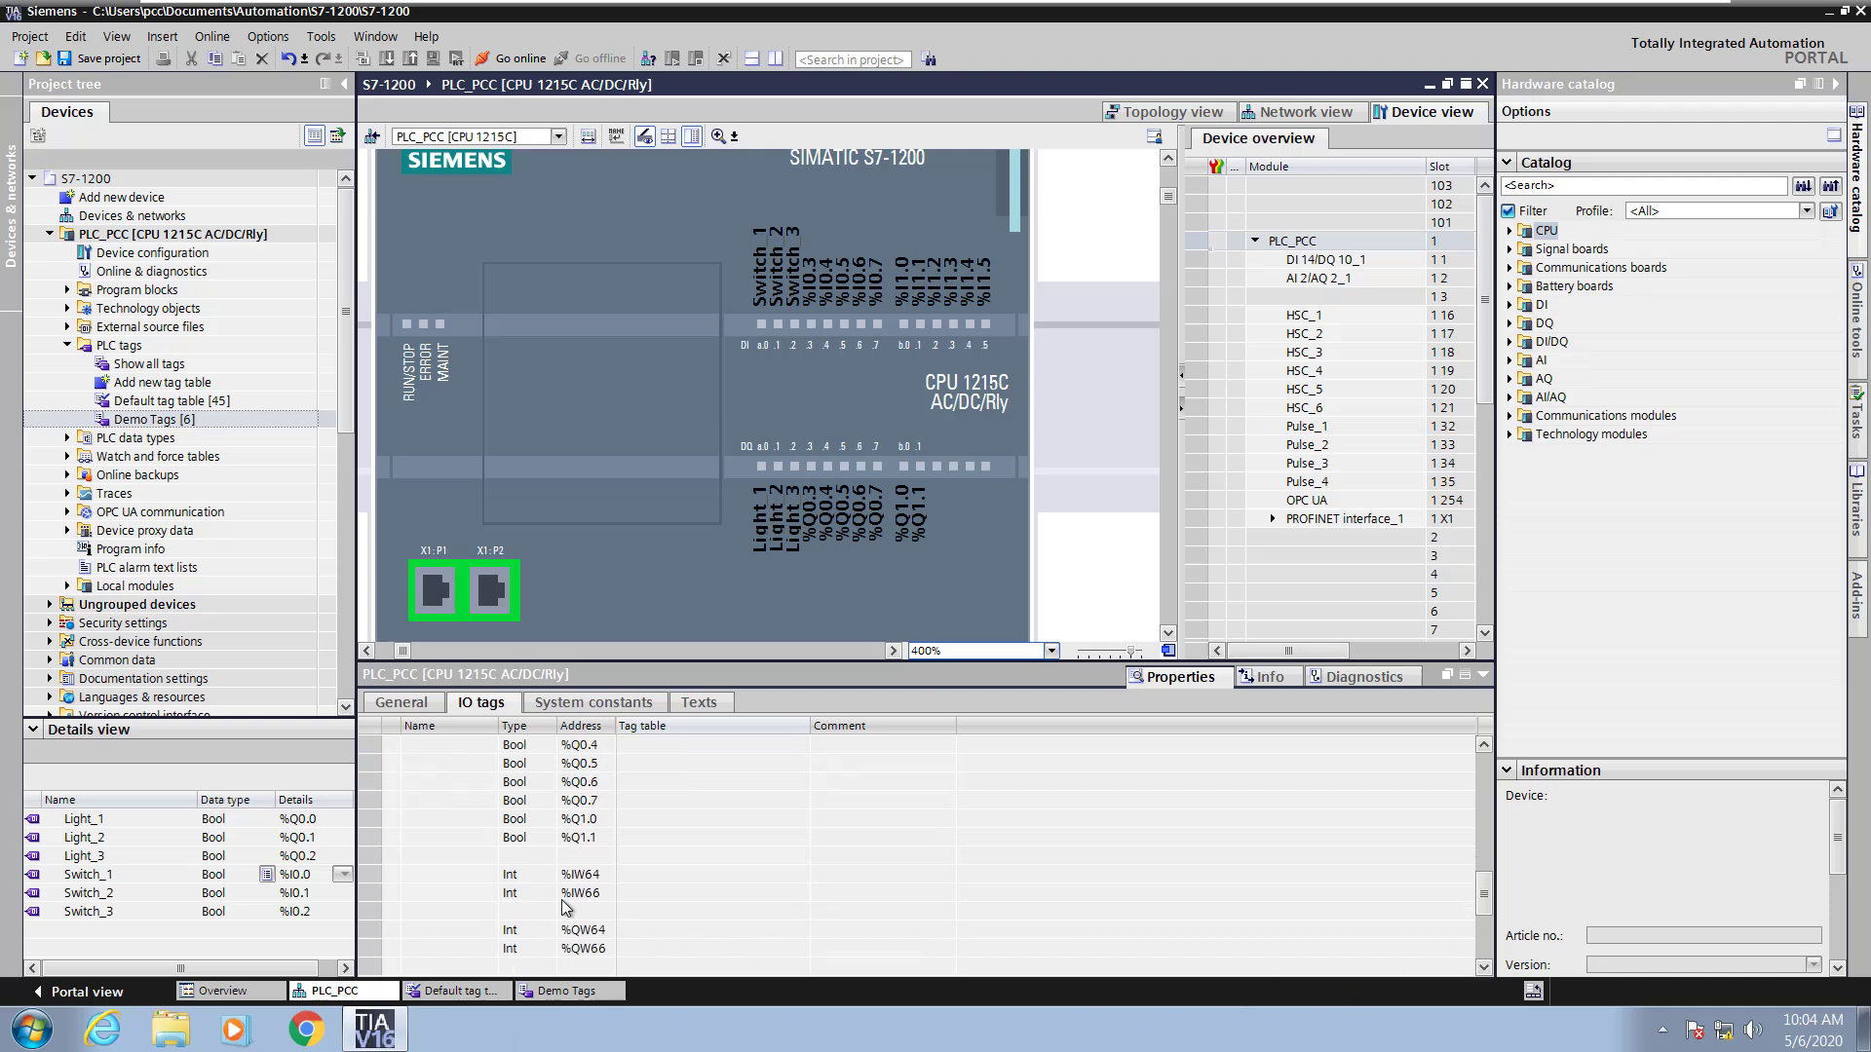
{"action": "left_click", "coordinate": [440, 870]}
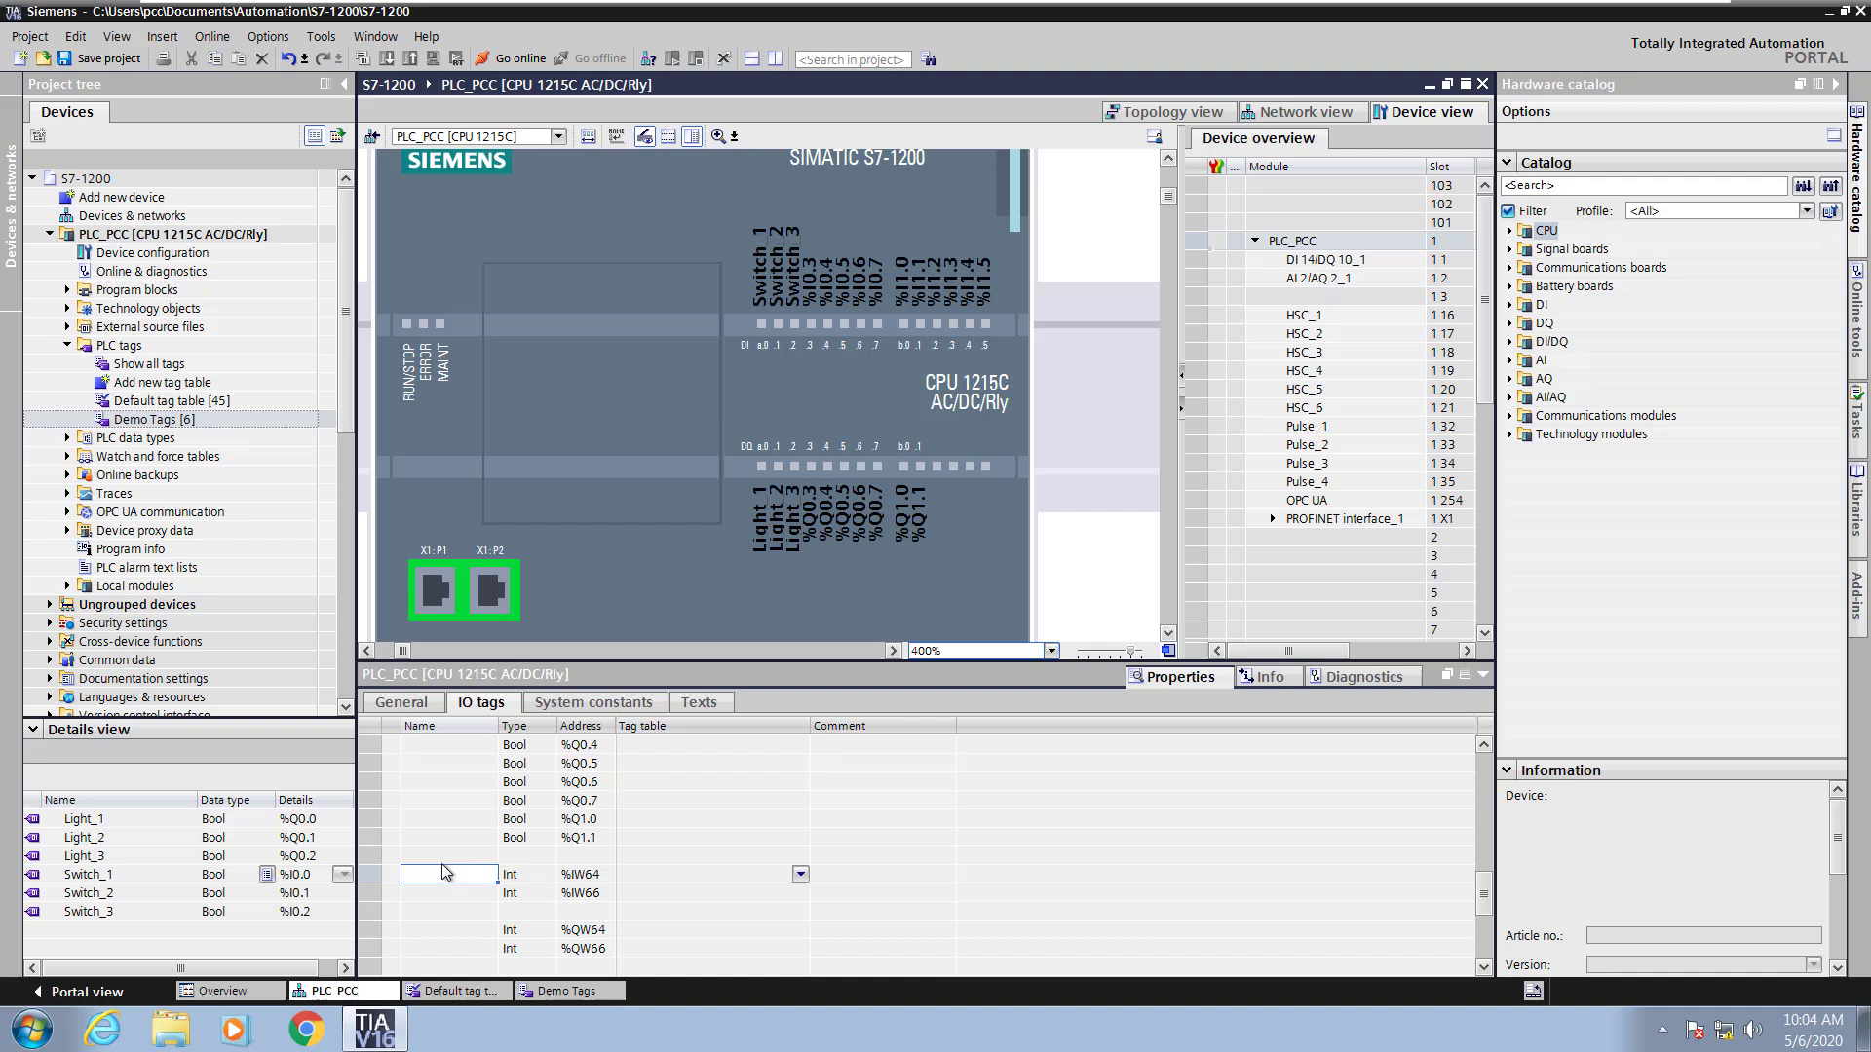
{"action": "type", "text": "Pot 1"}
{"action": "left_click", "coordinate": [450, 894]}
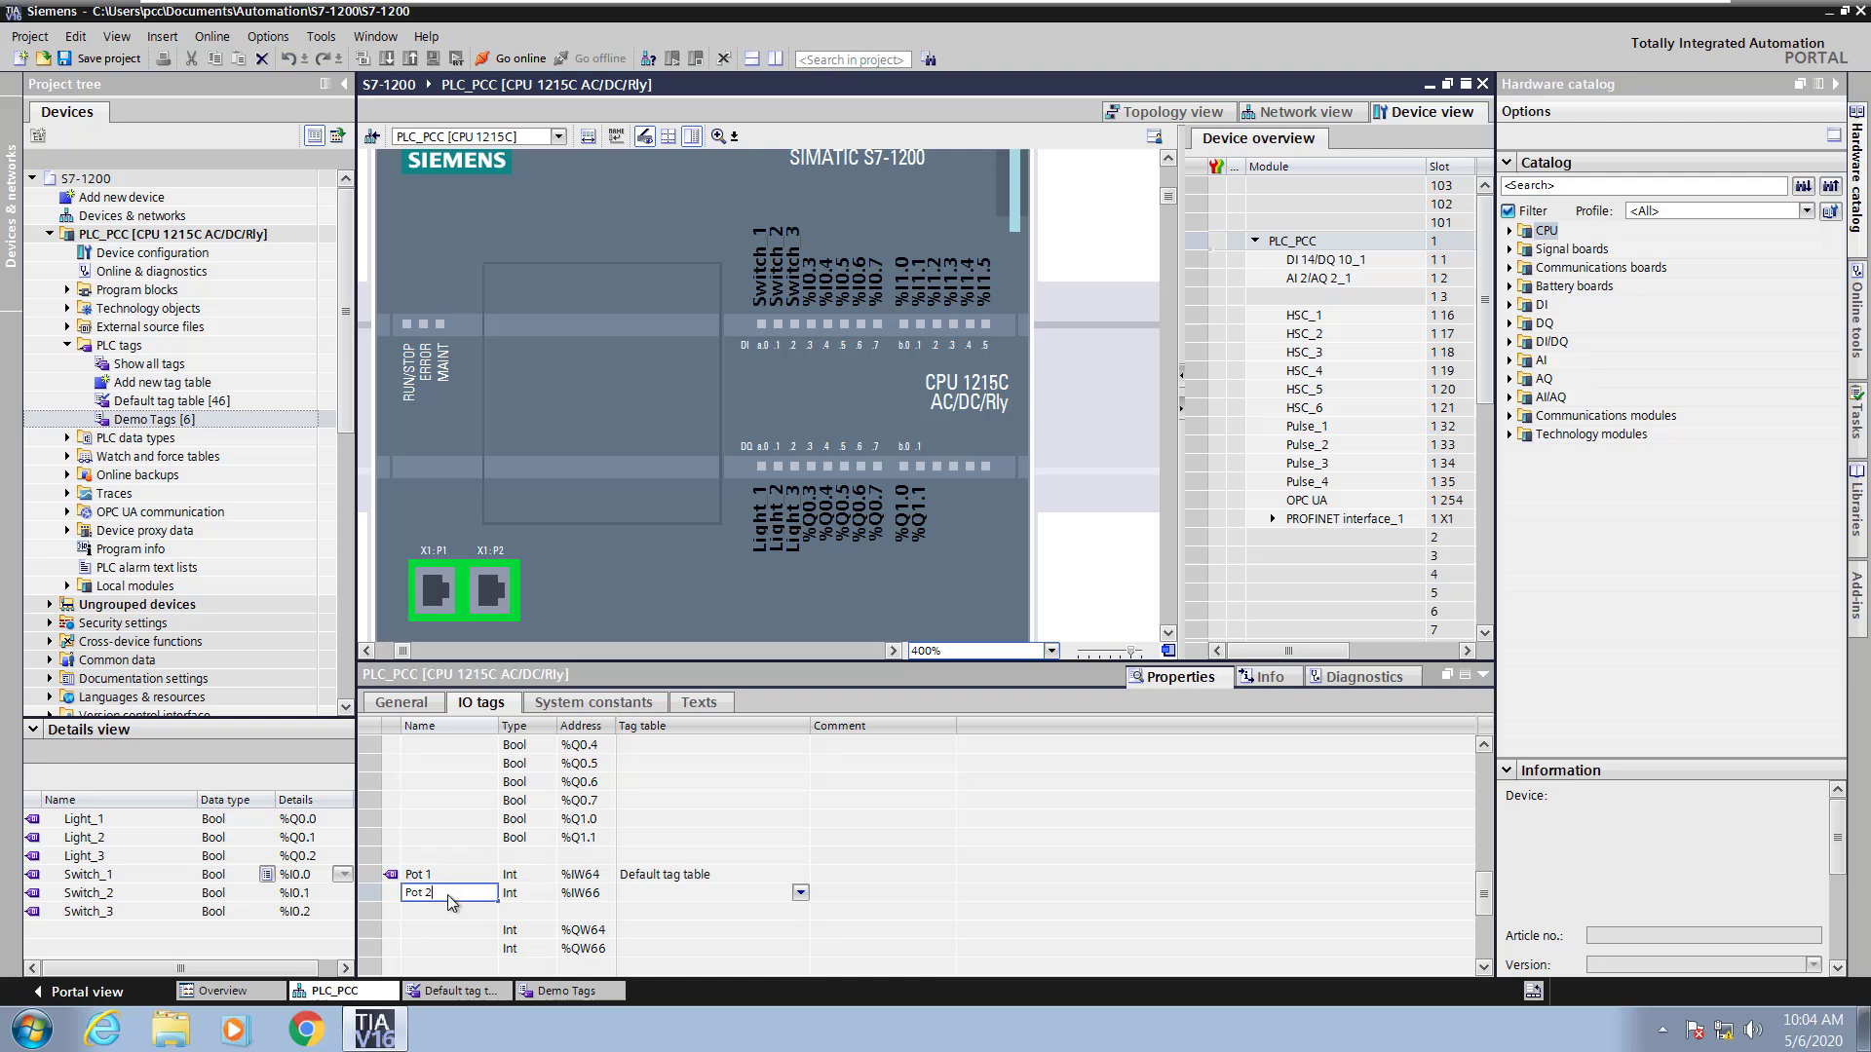
{"action": "key", "text": "Return"}
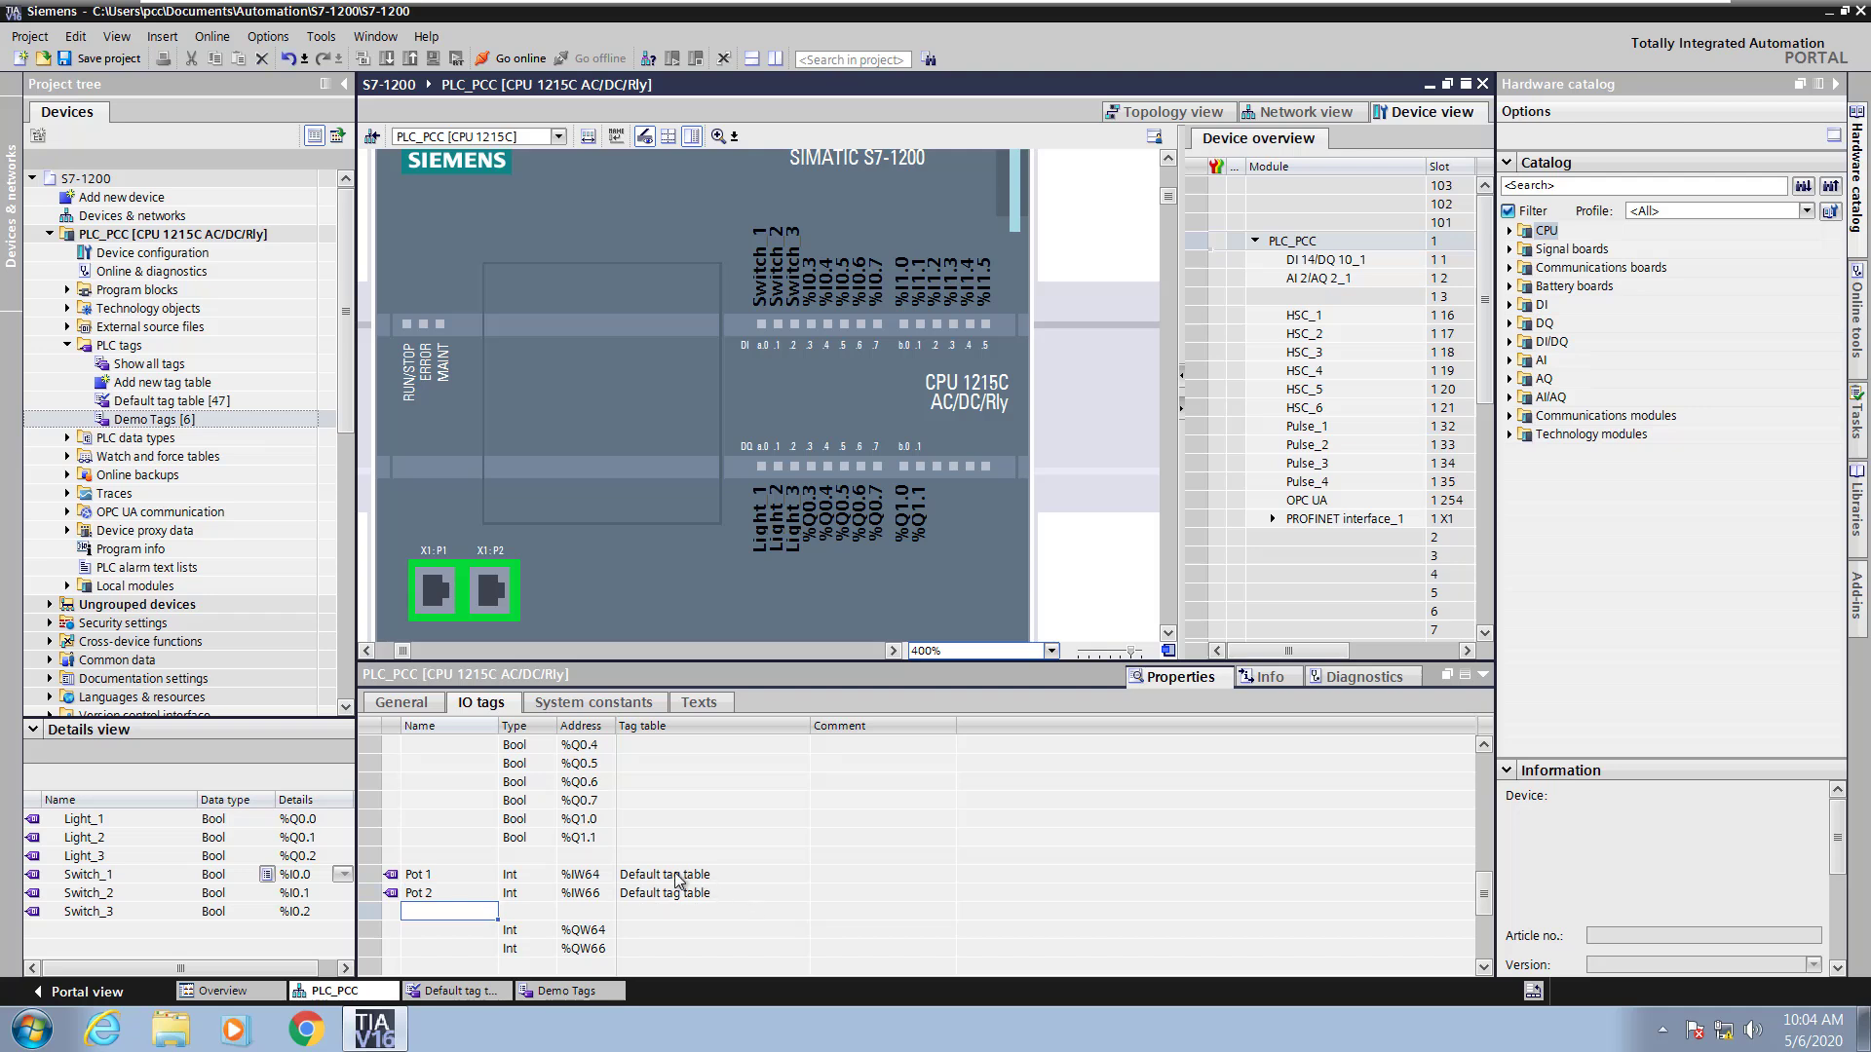
Move Pot 1 and Pot 2 into the Demo Tags table
{"action": "left_click", "coordinate": [679, 876]}
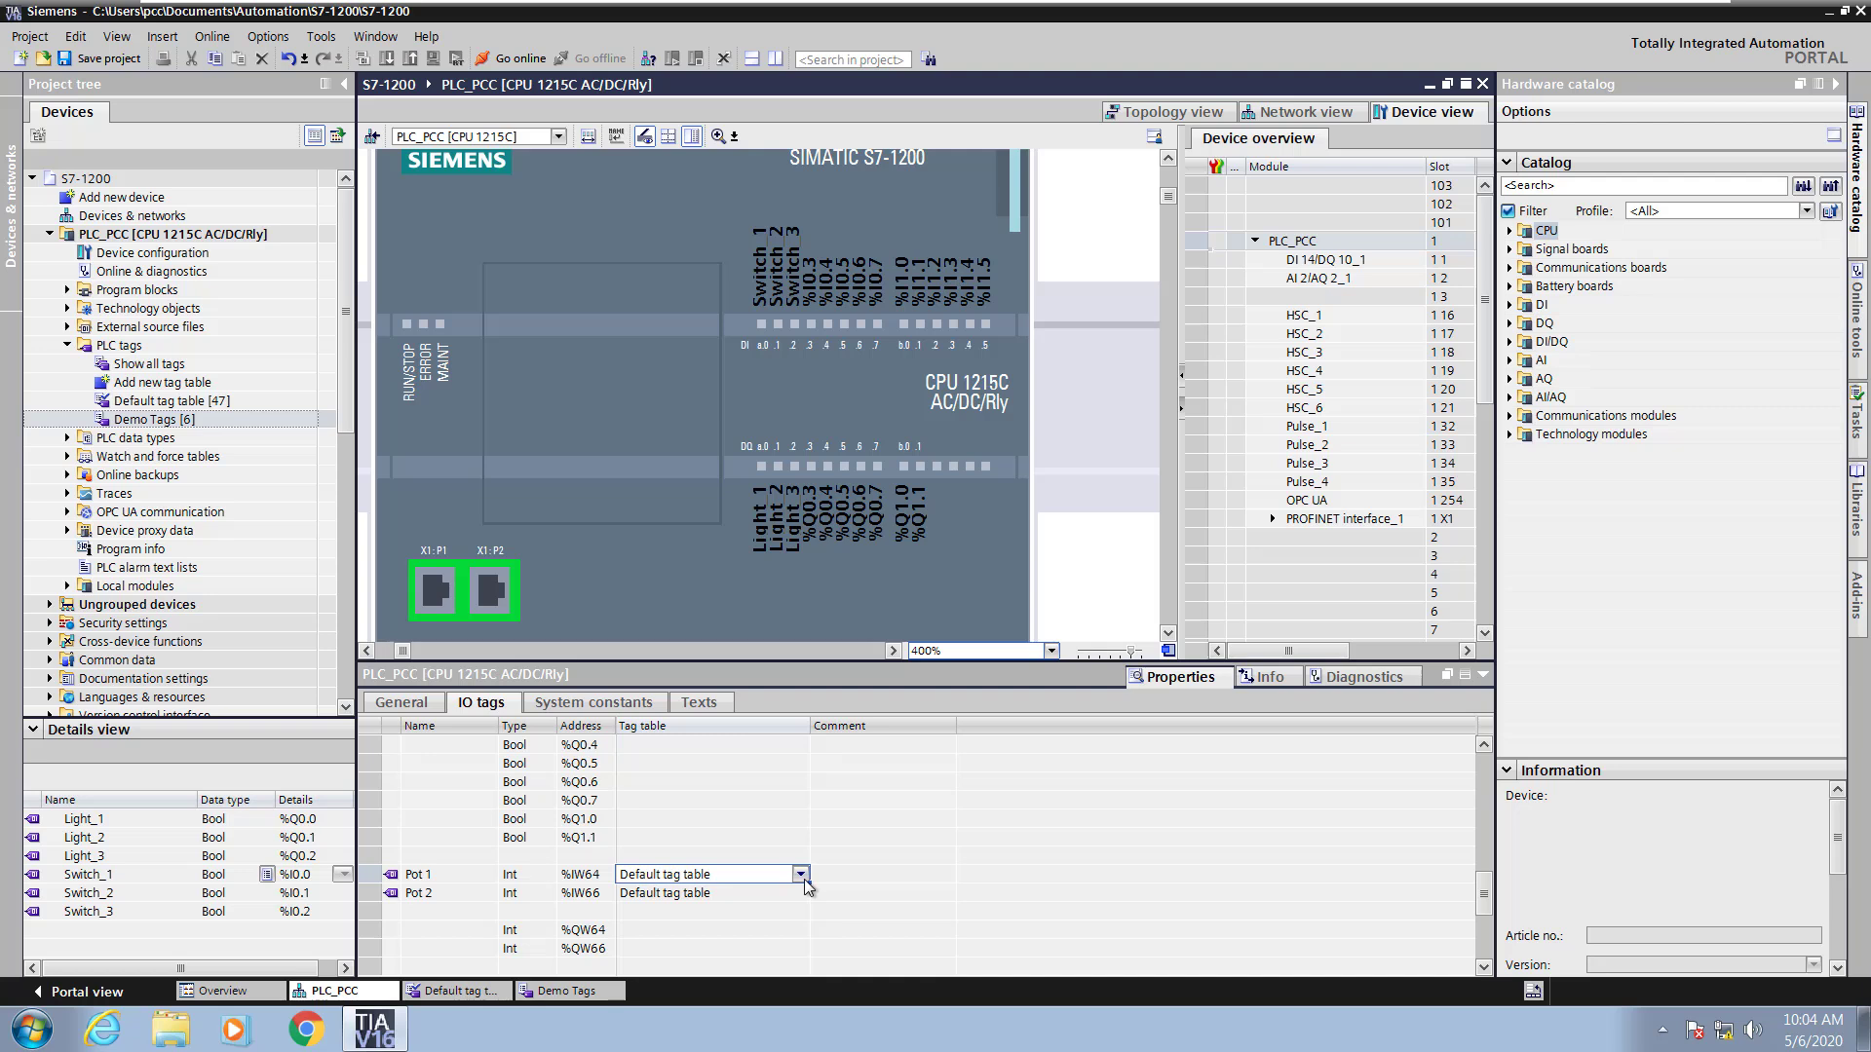
{"action": "left_click", "coordinate": [803, 877]}
{"action": "left_click", "coordinate": [716, 908]}
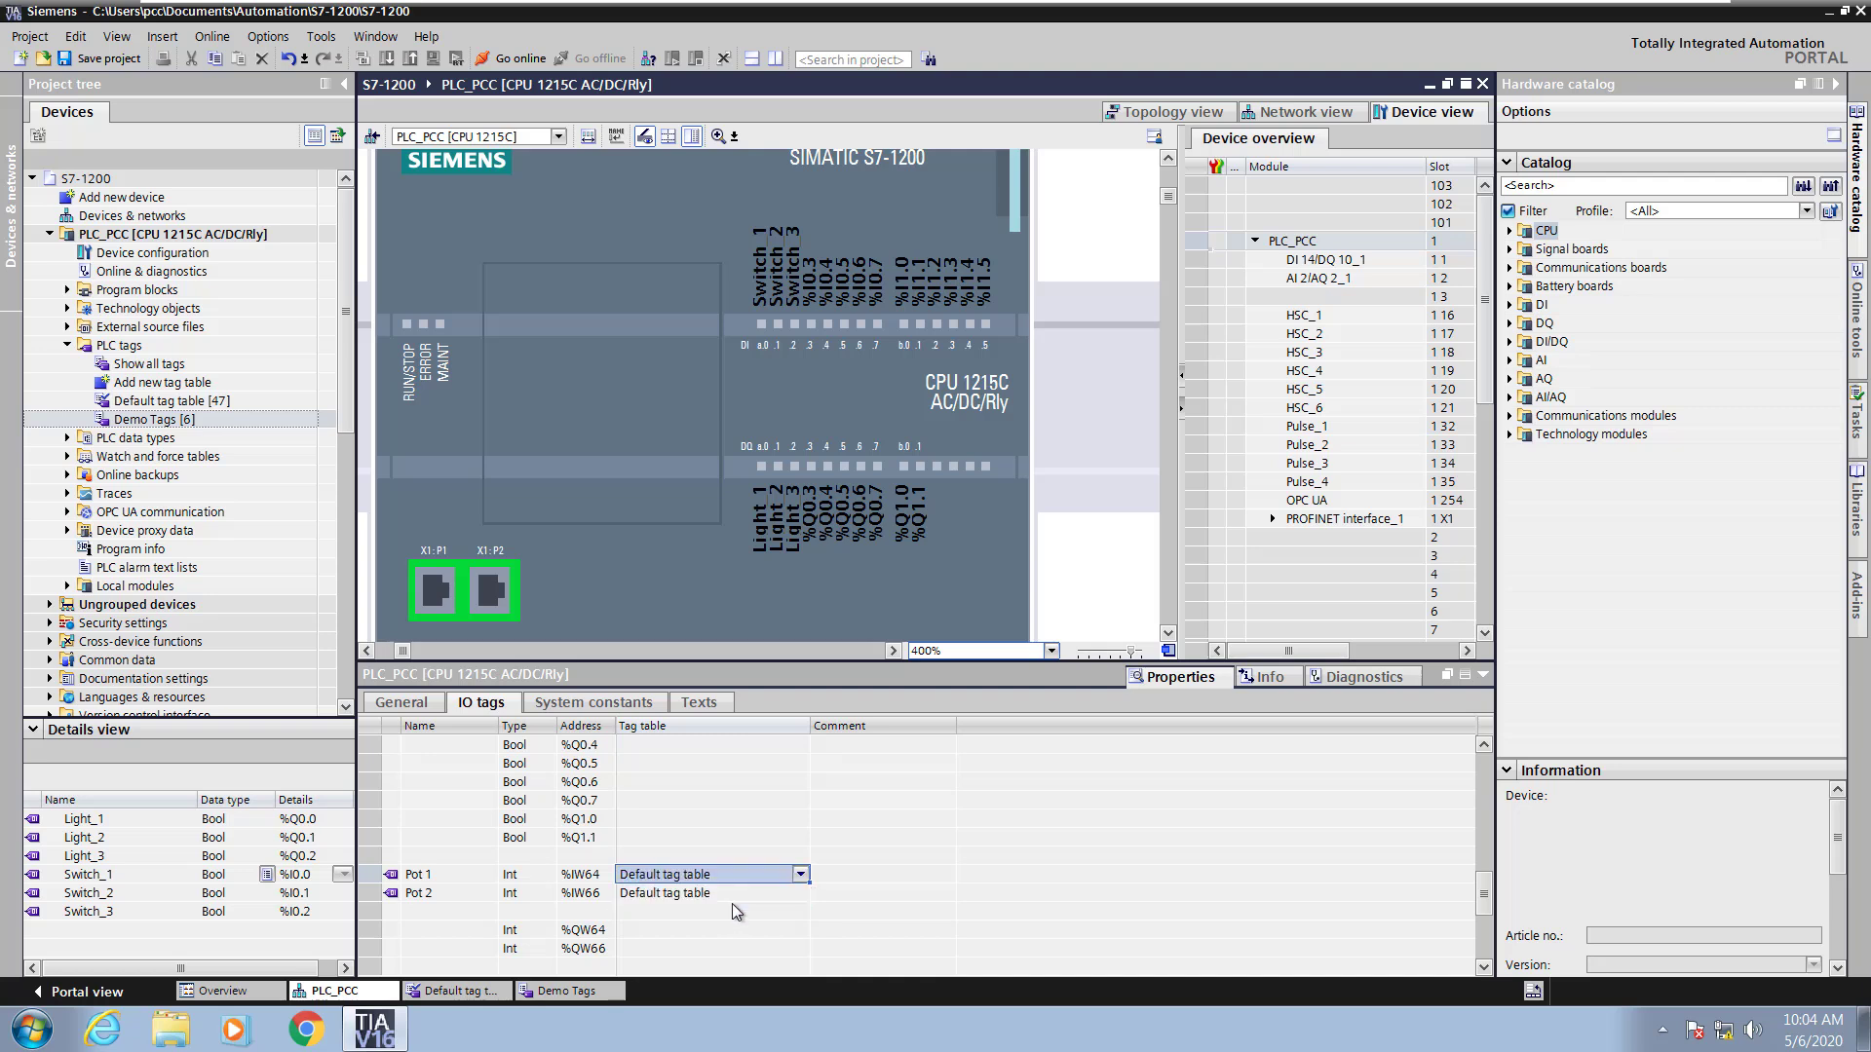
{"action": "left_click", "coordinate": [721, 893]}
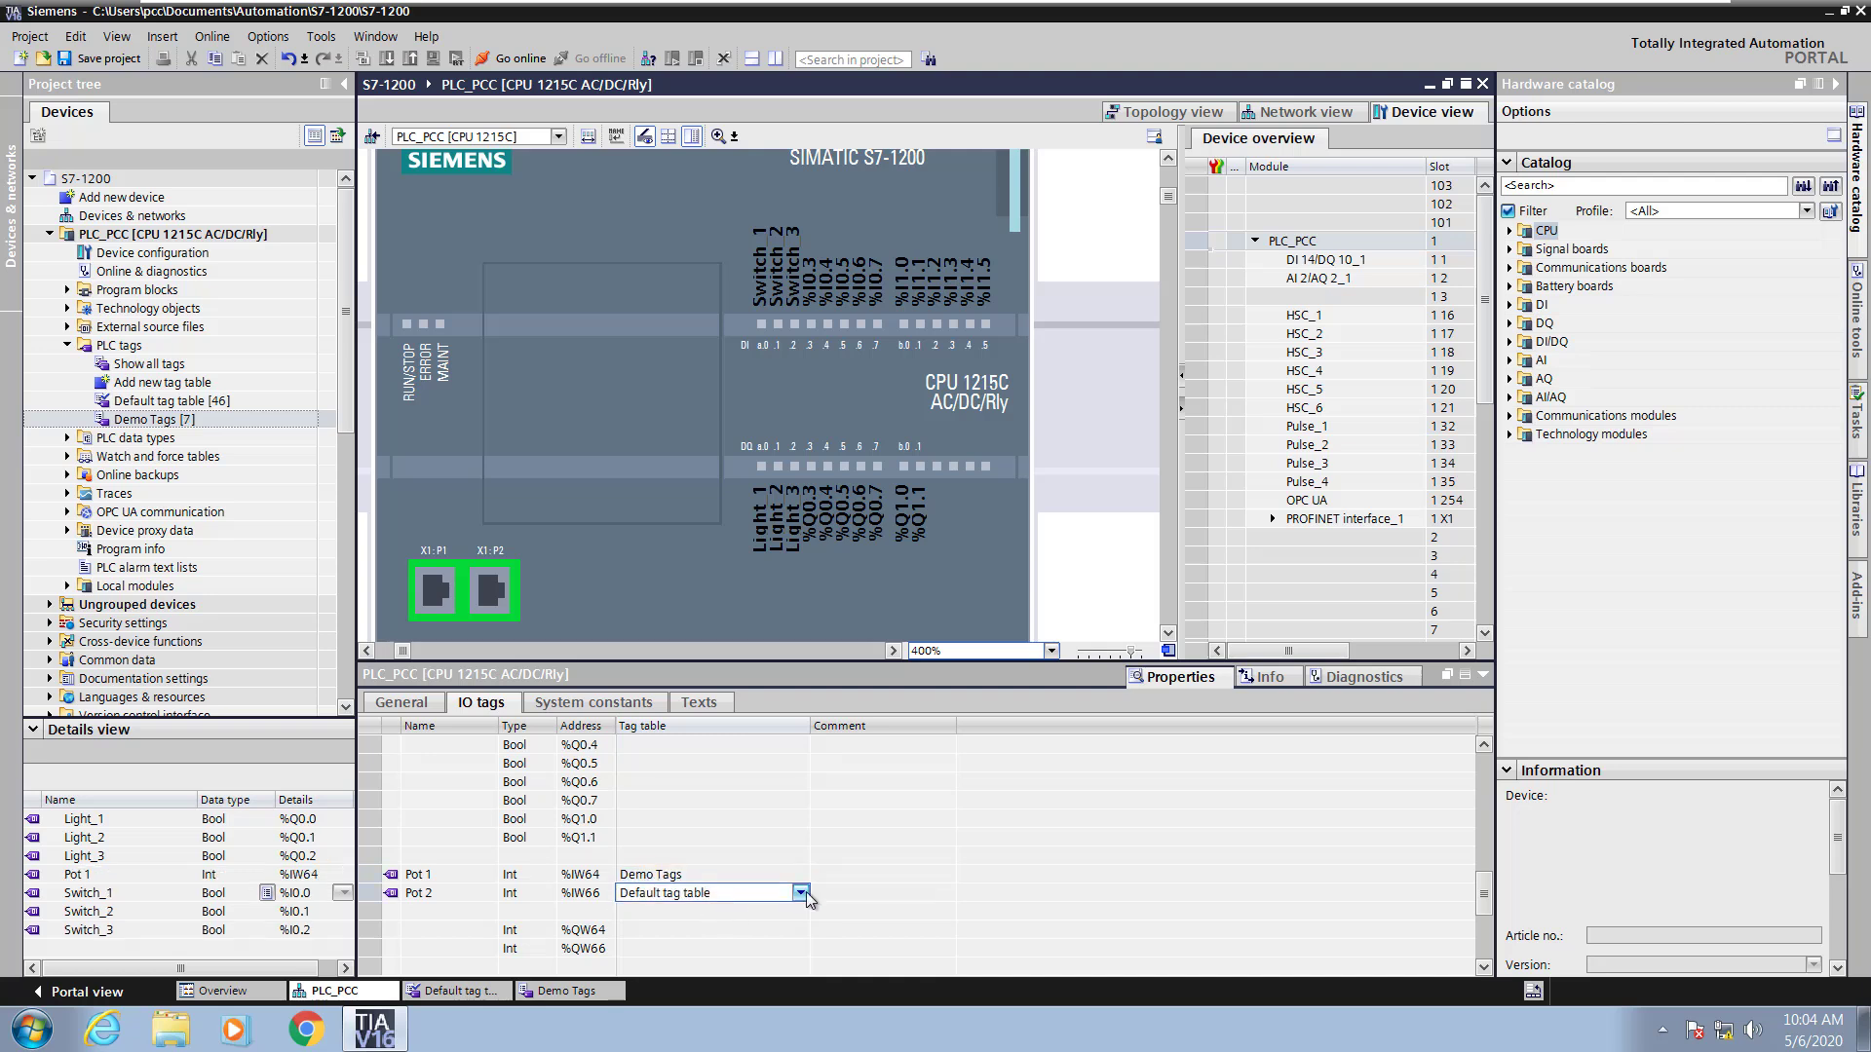
{"action": "left_click", "coordinate": [803, 894]}
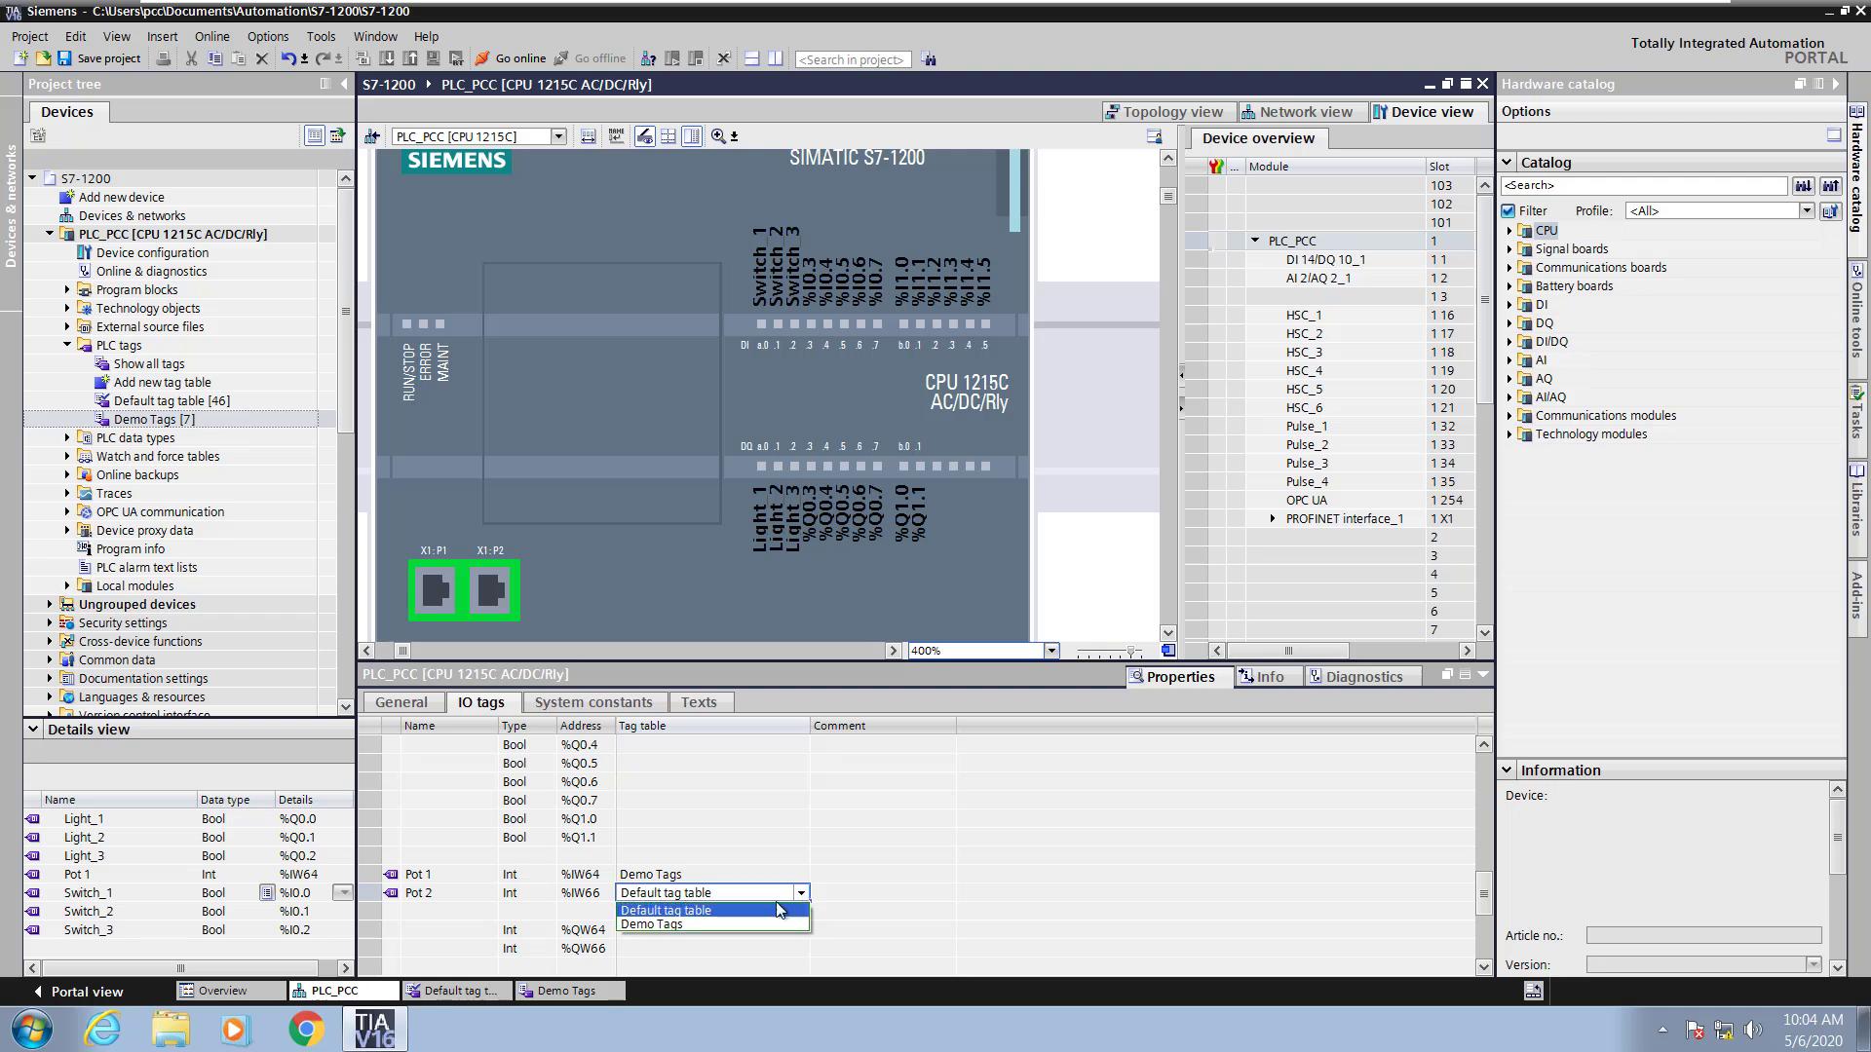
{"action": "left_click", "coordinate": [696, 926]}
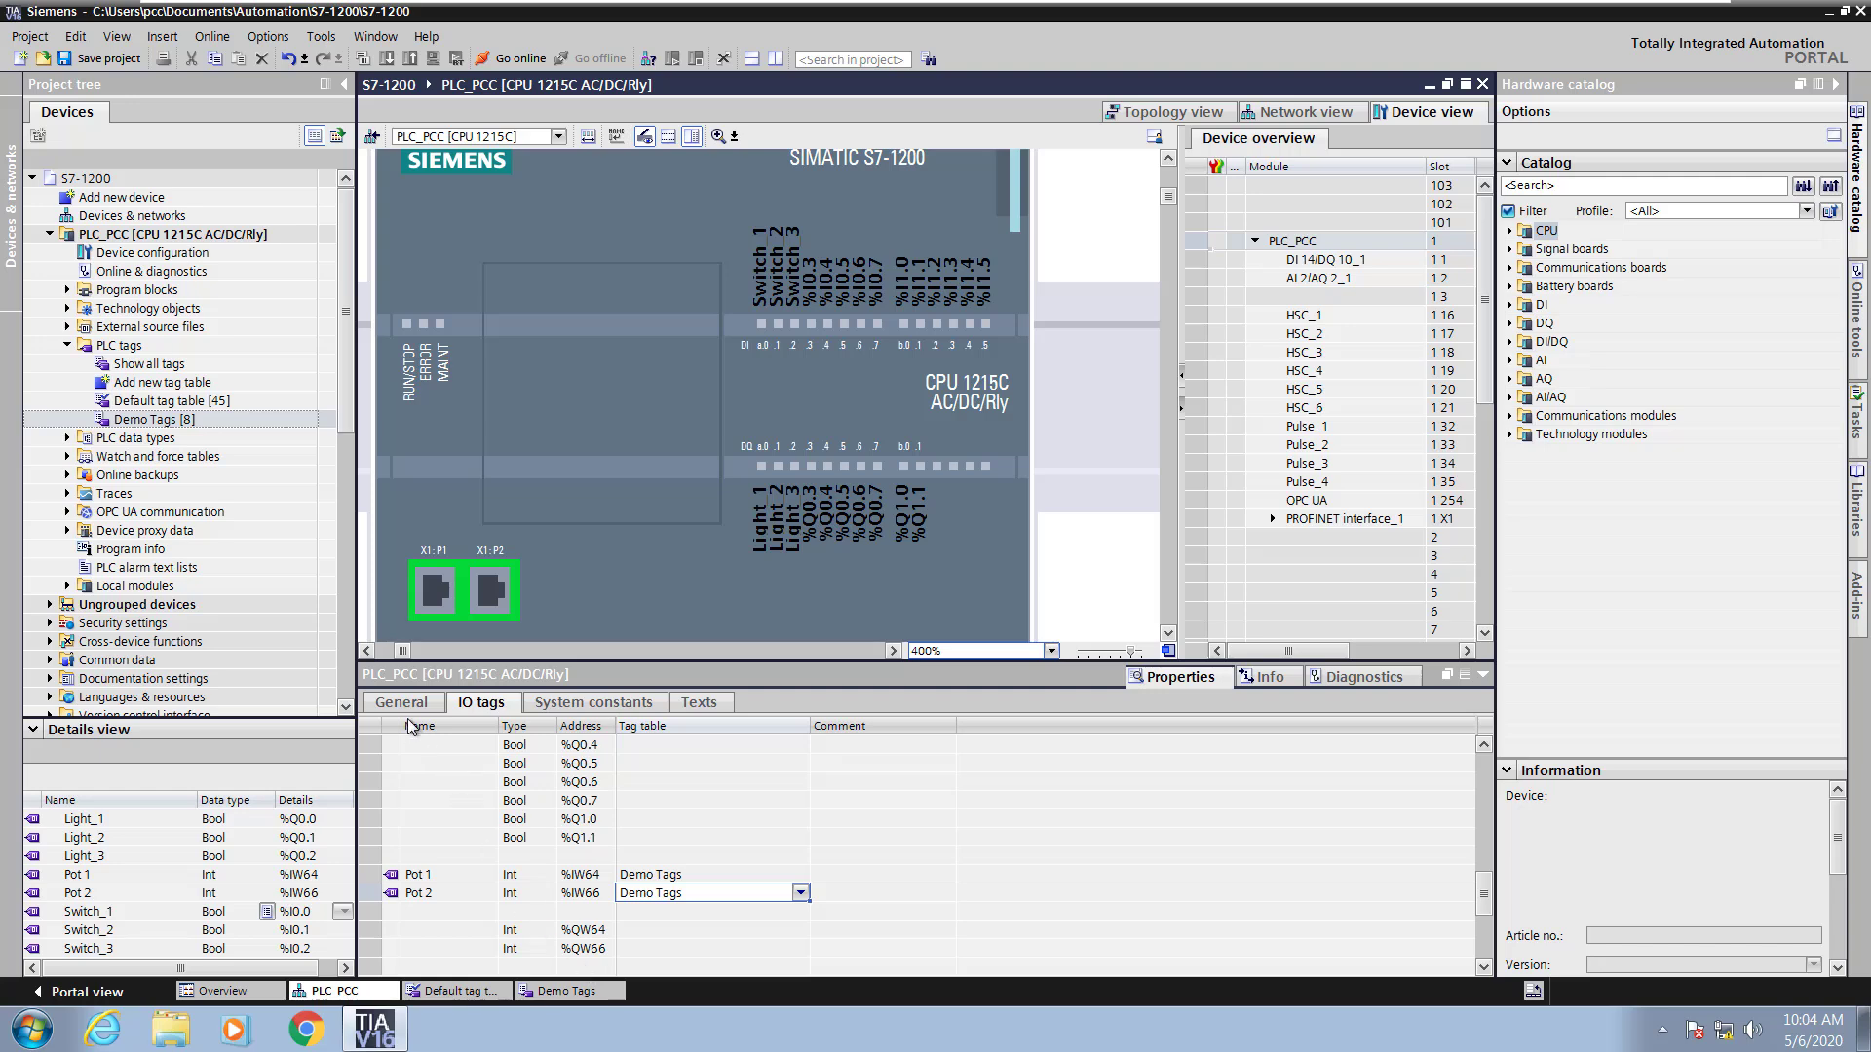
In the Default tag table's user constants, add Scale Factor as Int with value 2
{"action": "left_click", "coordinate": [110, 403]}
{"action": "double_click", "coordinate": [110, 404]}
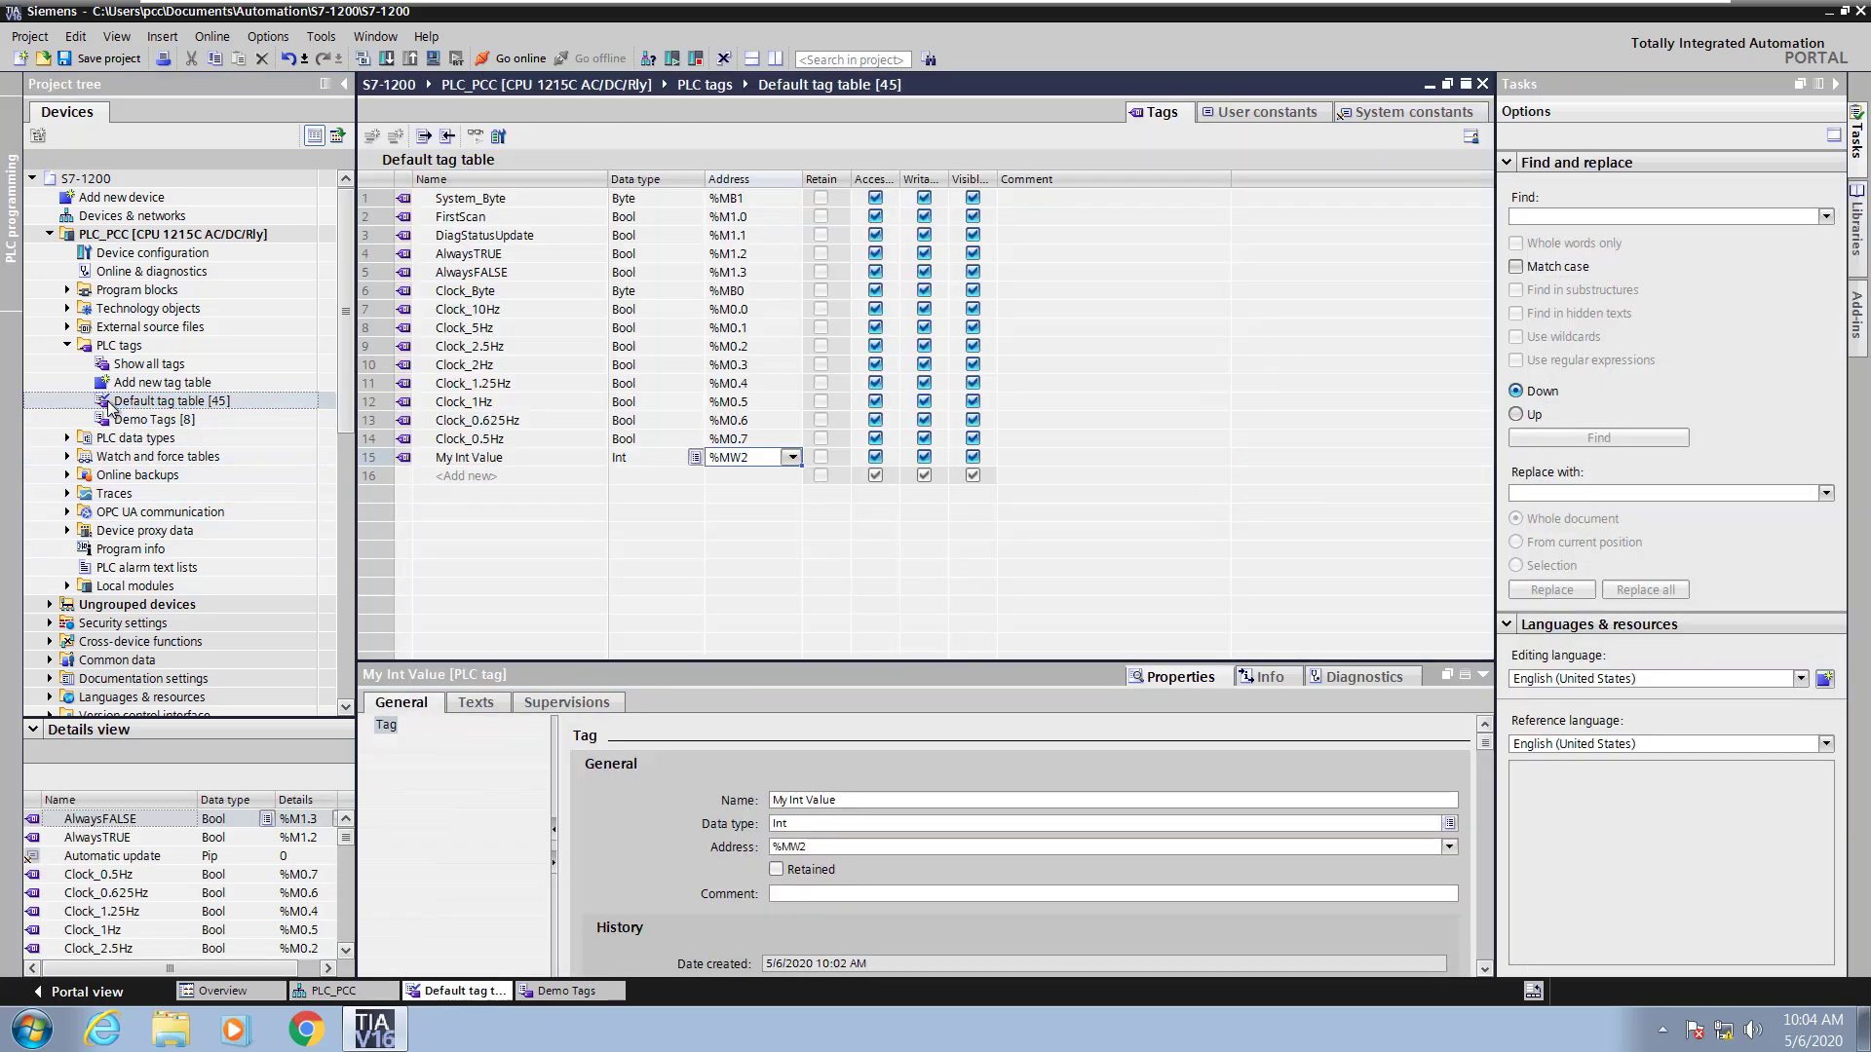
{"action": "left_click", "coordinate": [1262, 113]}
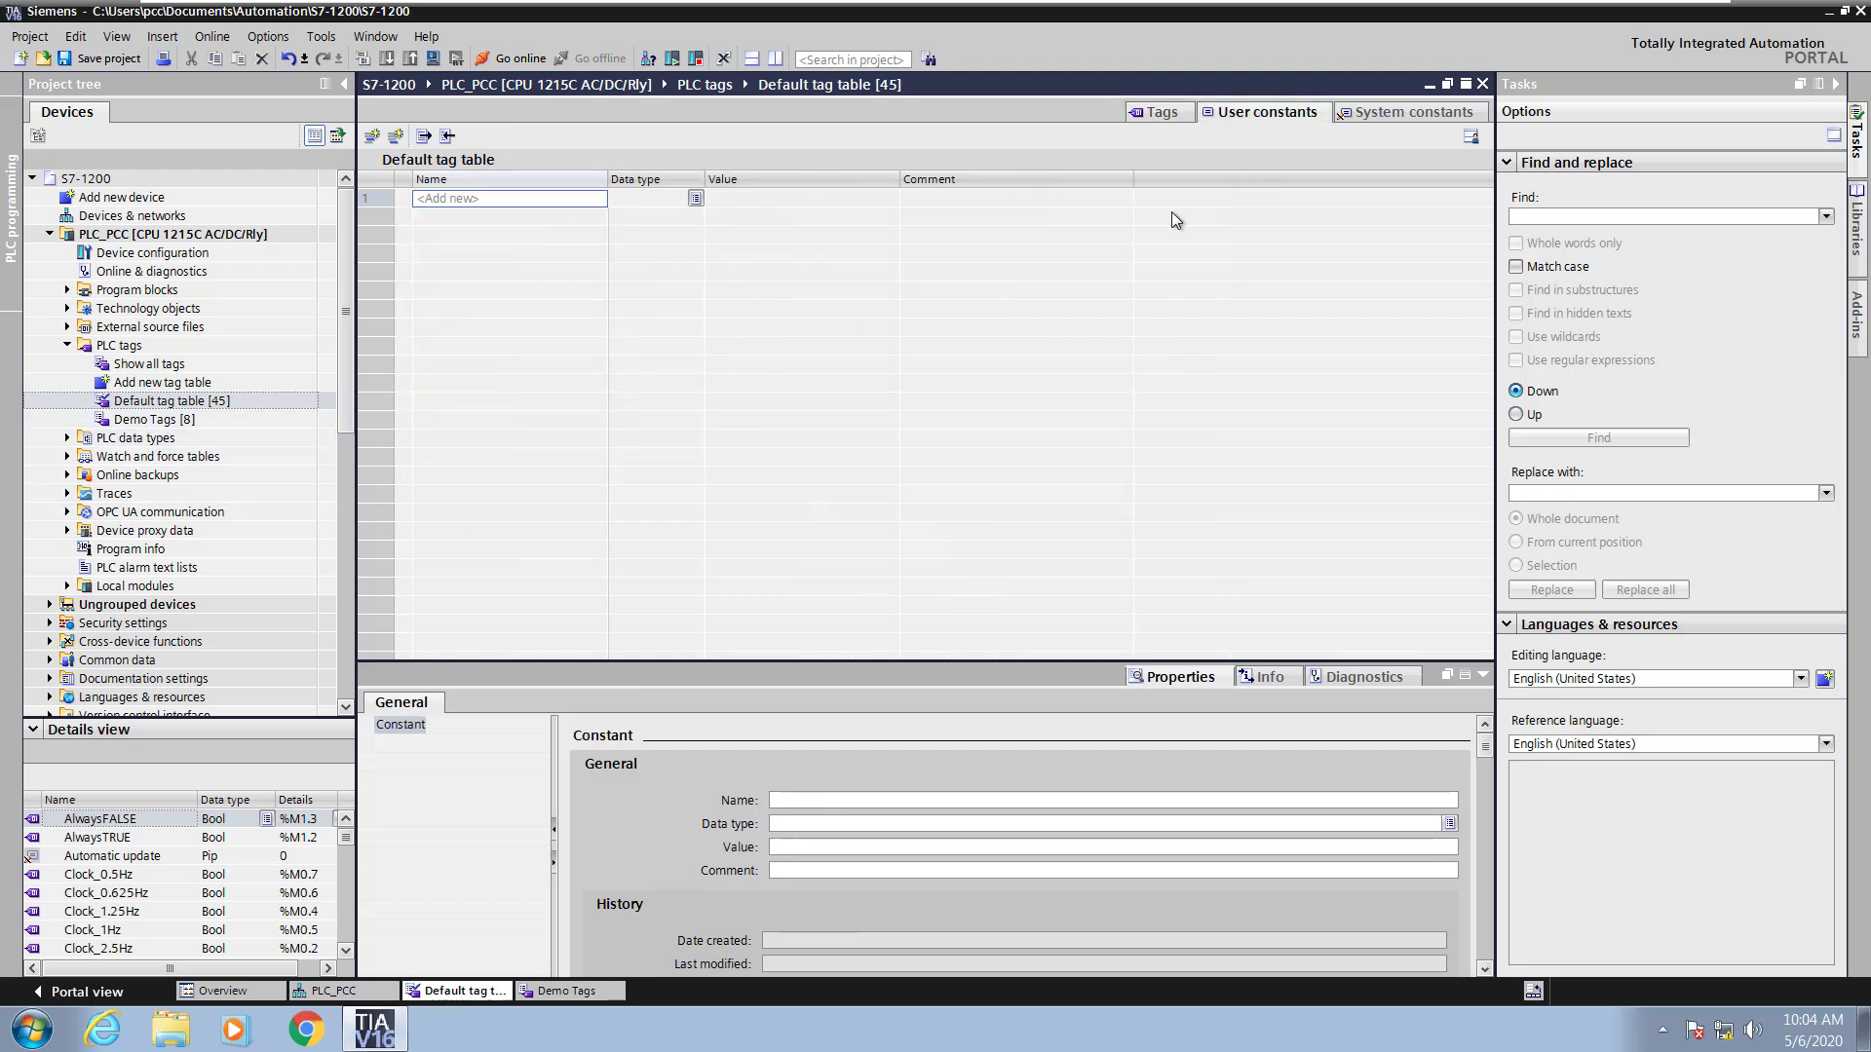
{"action": "left_click", "coordinate": [443, 204]}
{"action": "type", "text": "Scale Fact"}
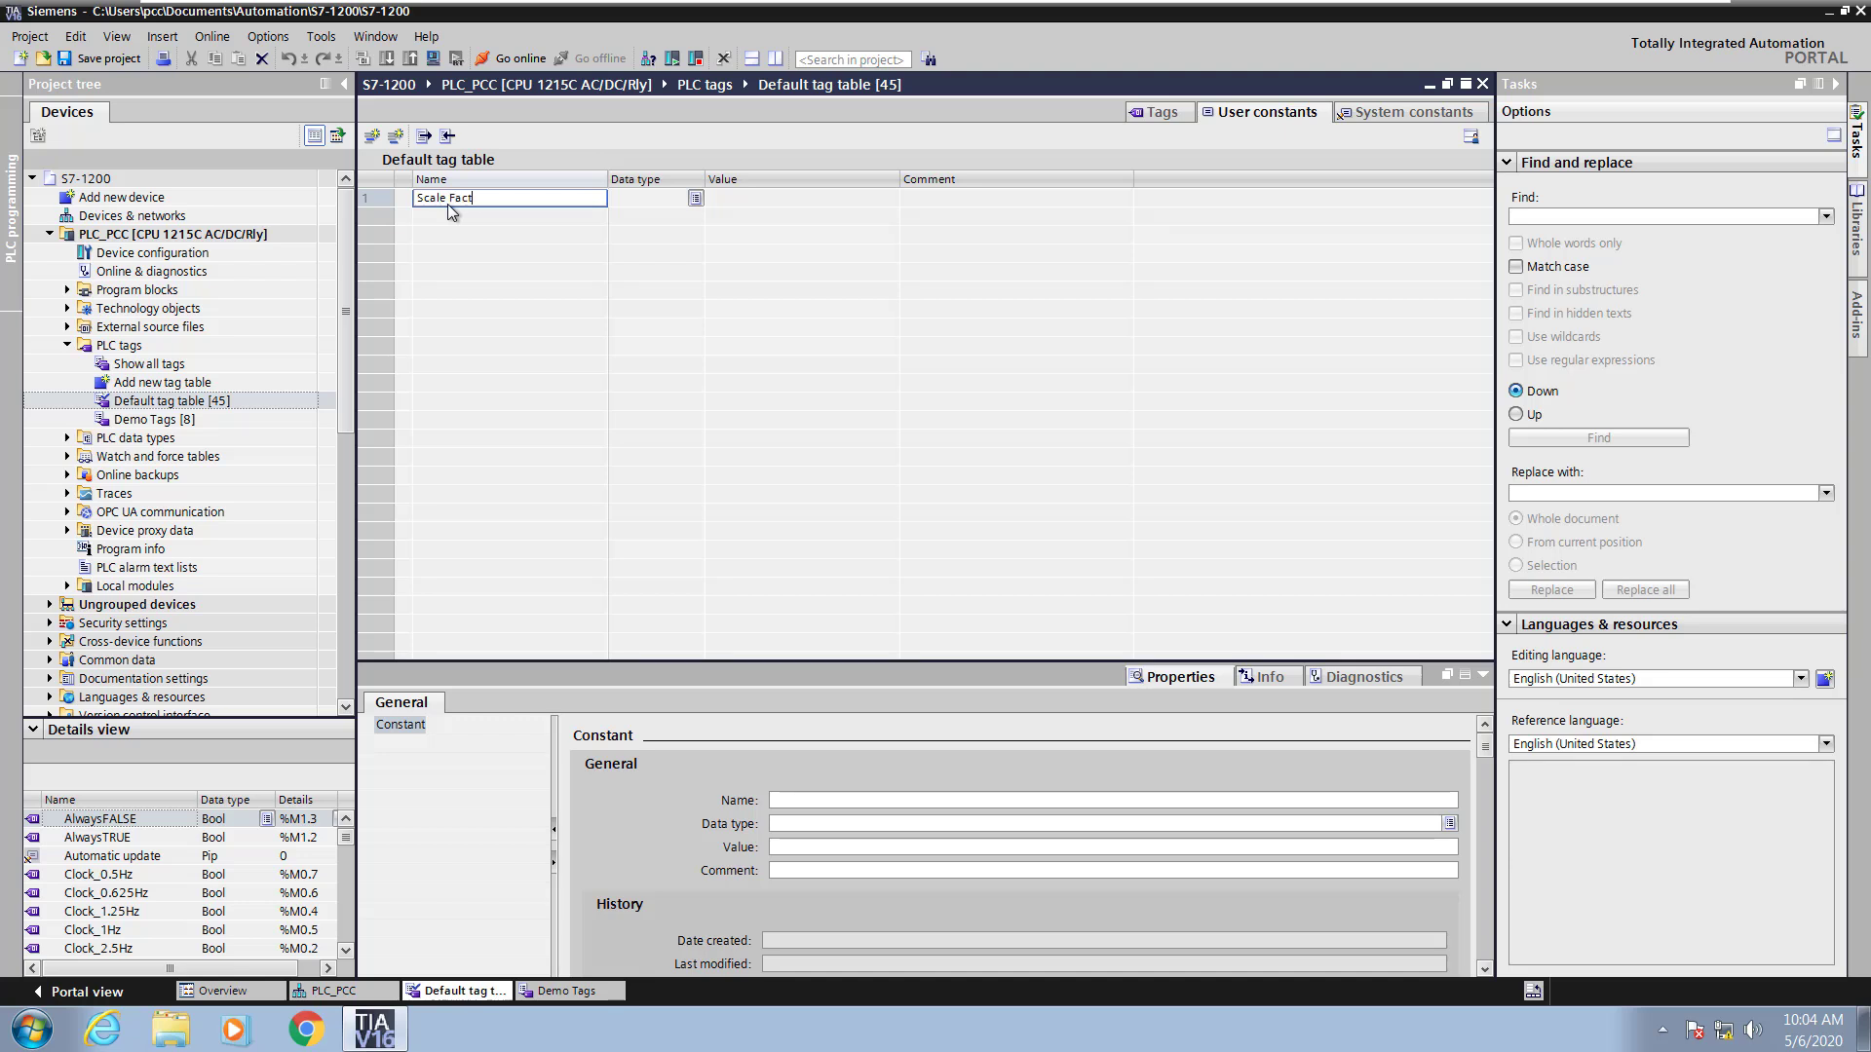
{"action": "type", "text": "or"}
{"action": "key", "text": "Tab"}
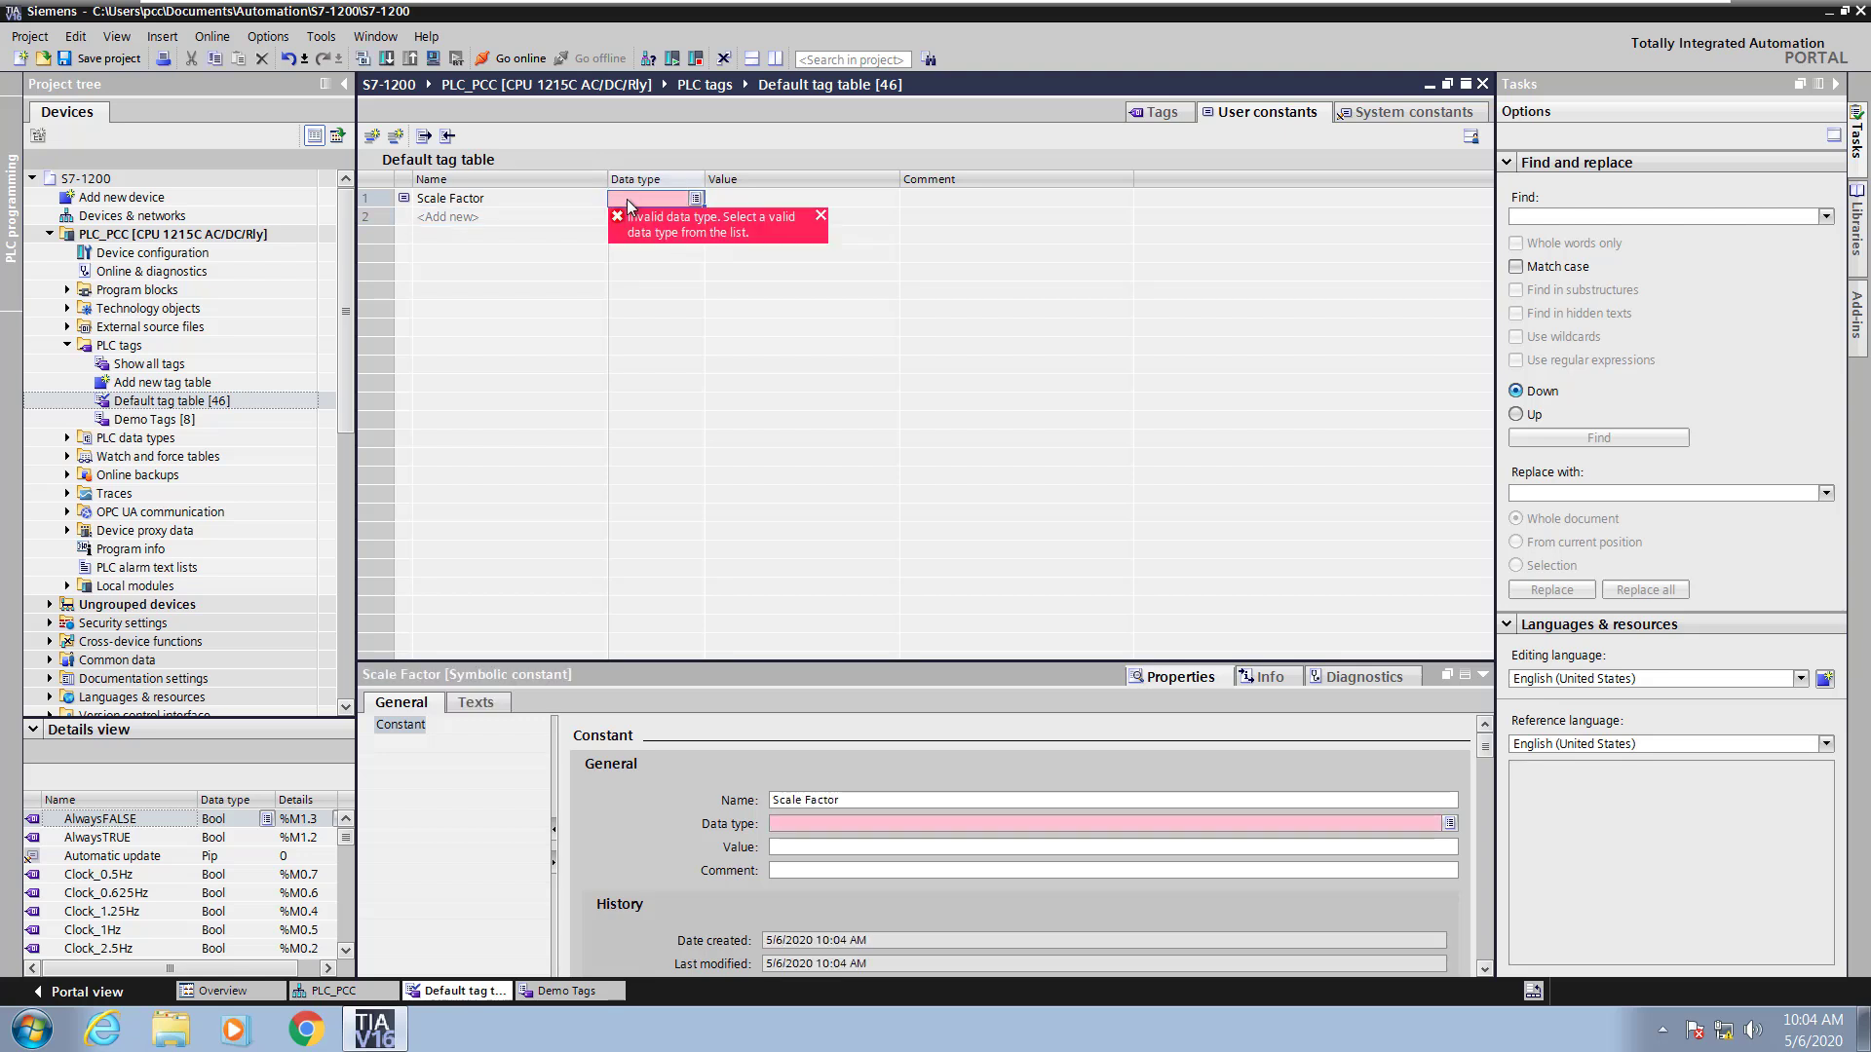
{"action": "type", "text": "i"}
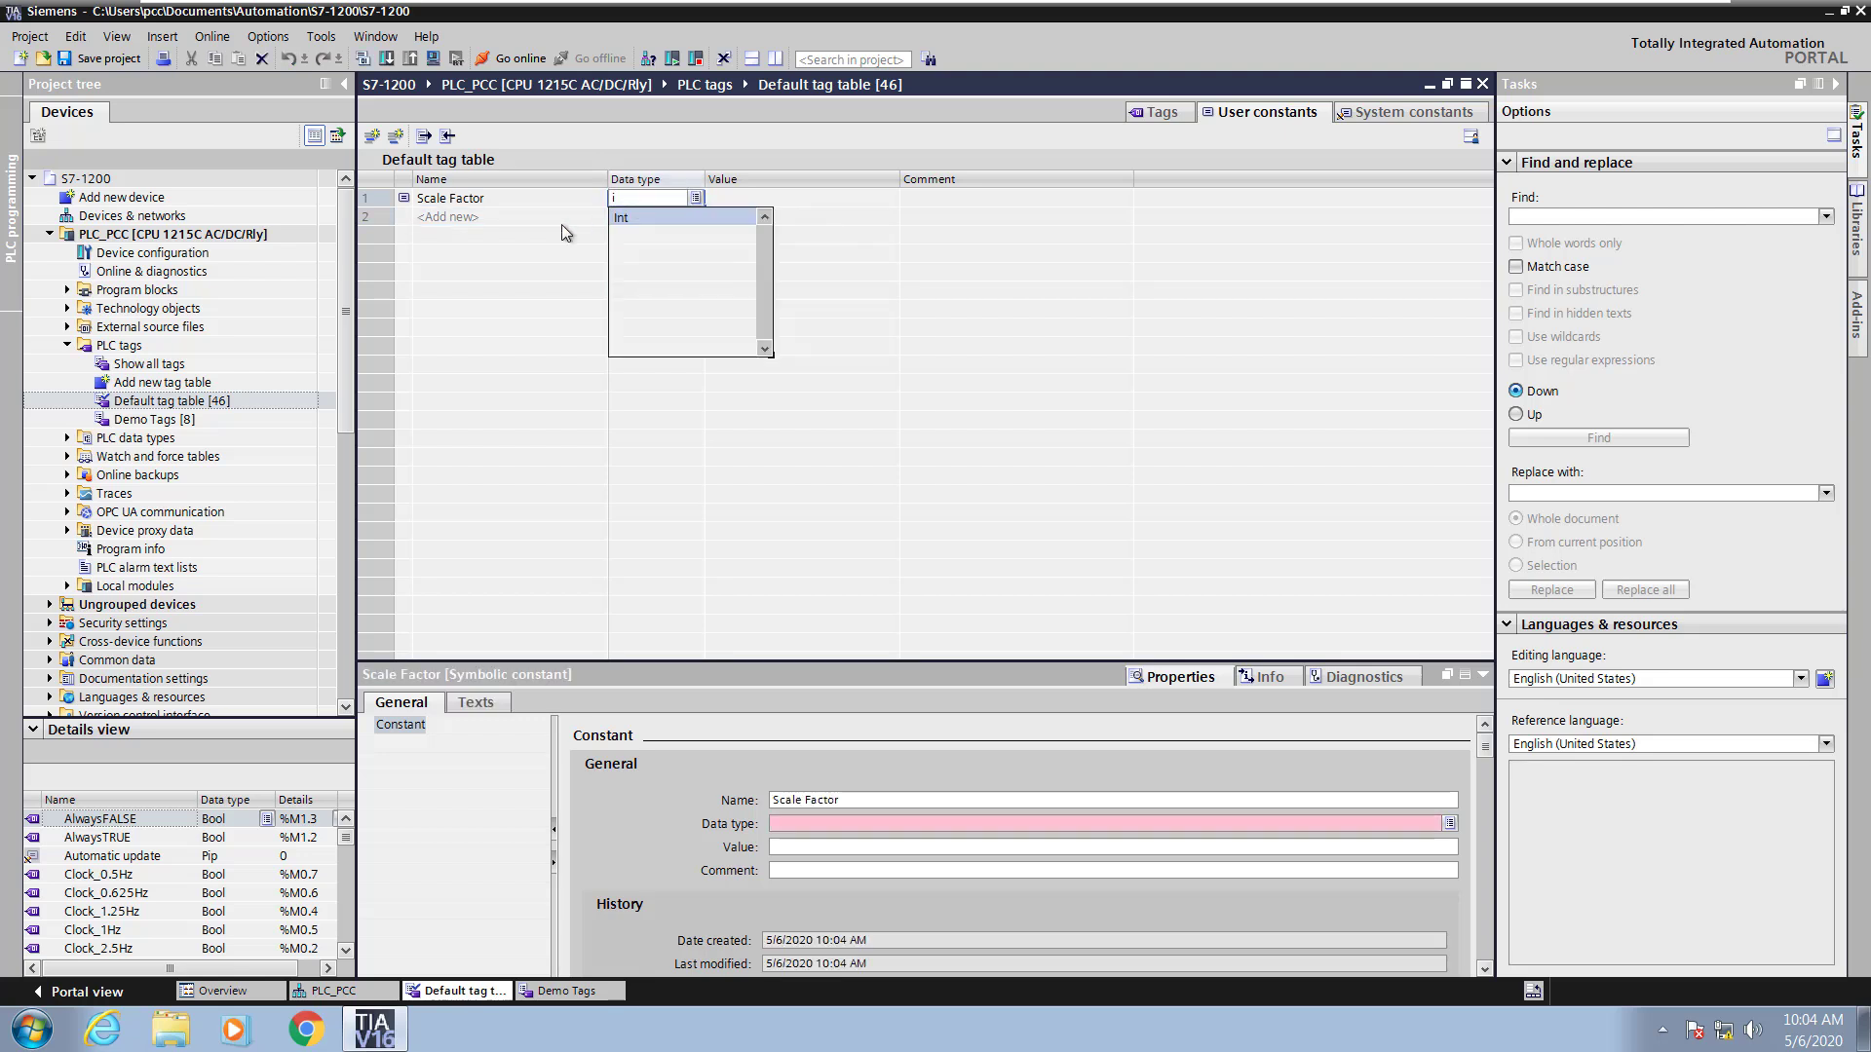
{"action": "type", "text": "nt"}
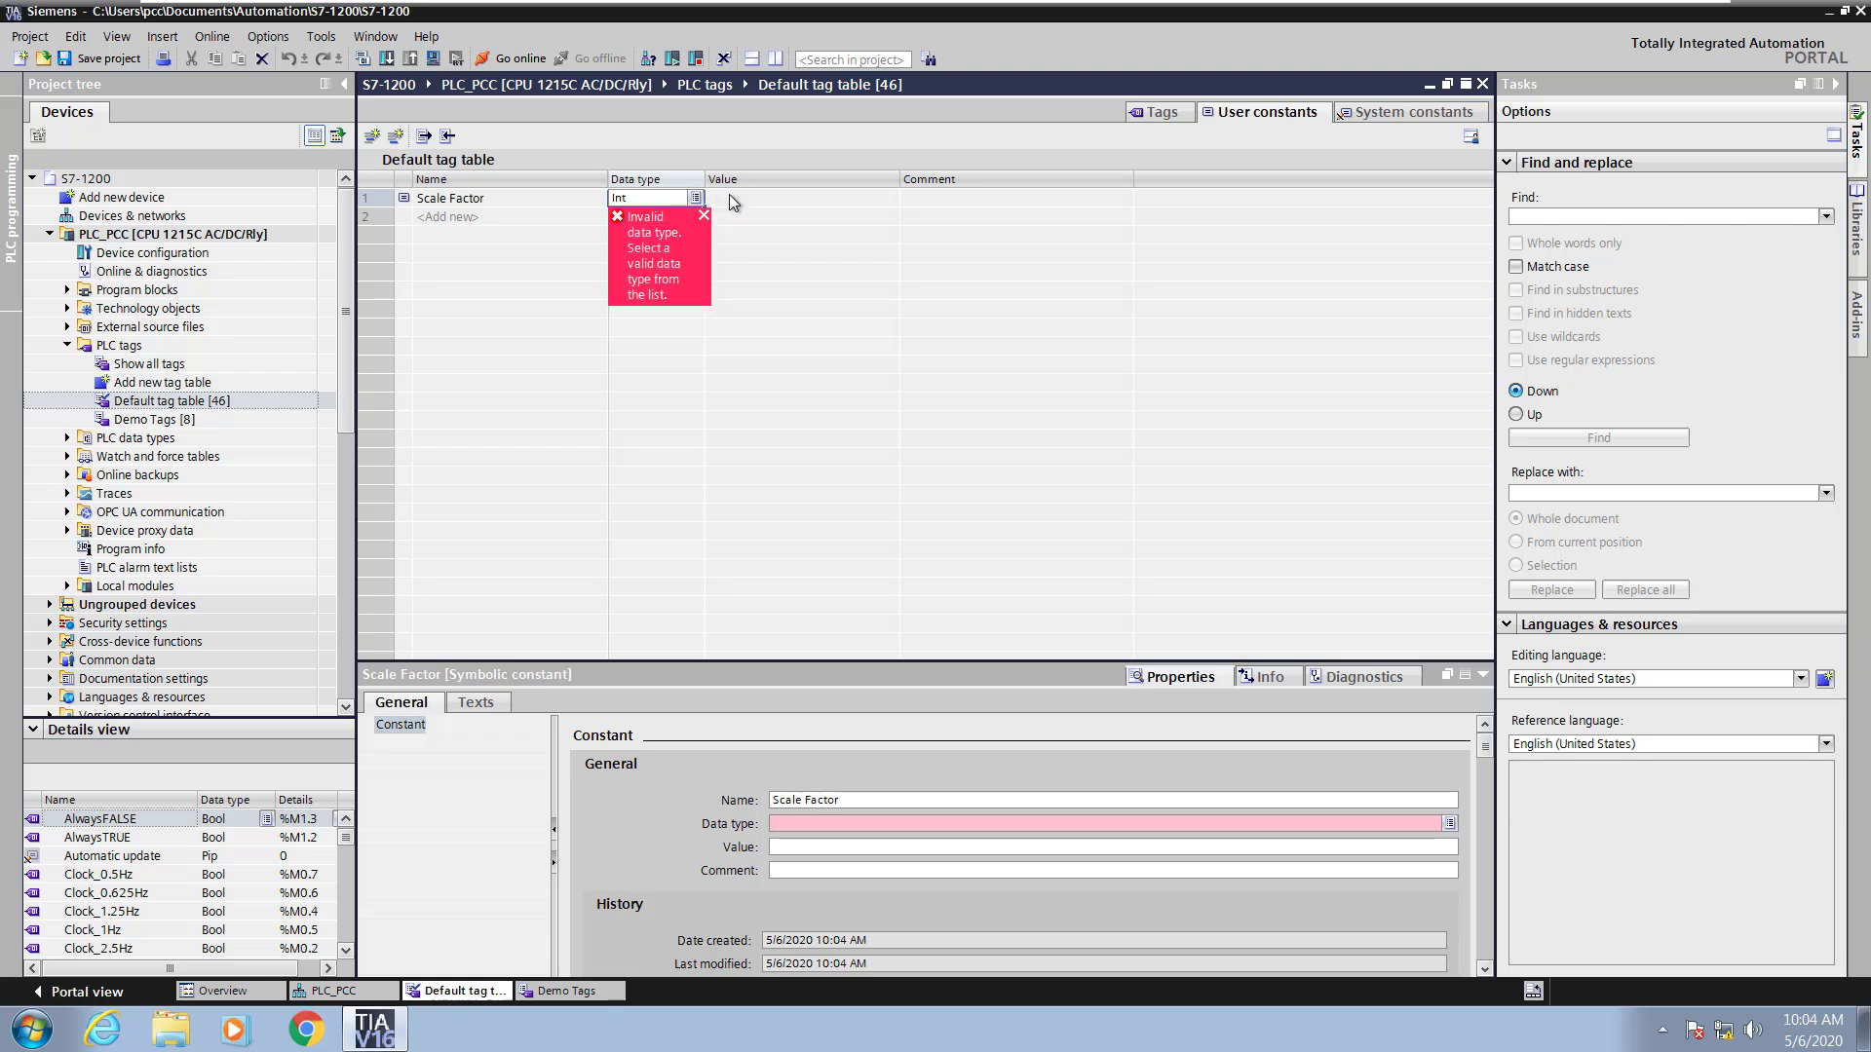
{"action": "left_click", "coordinate": [734, 197]}
{"action": "type", "text": "2"}
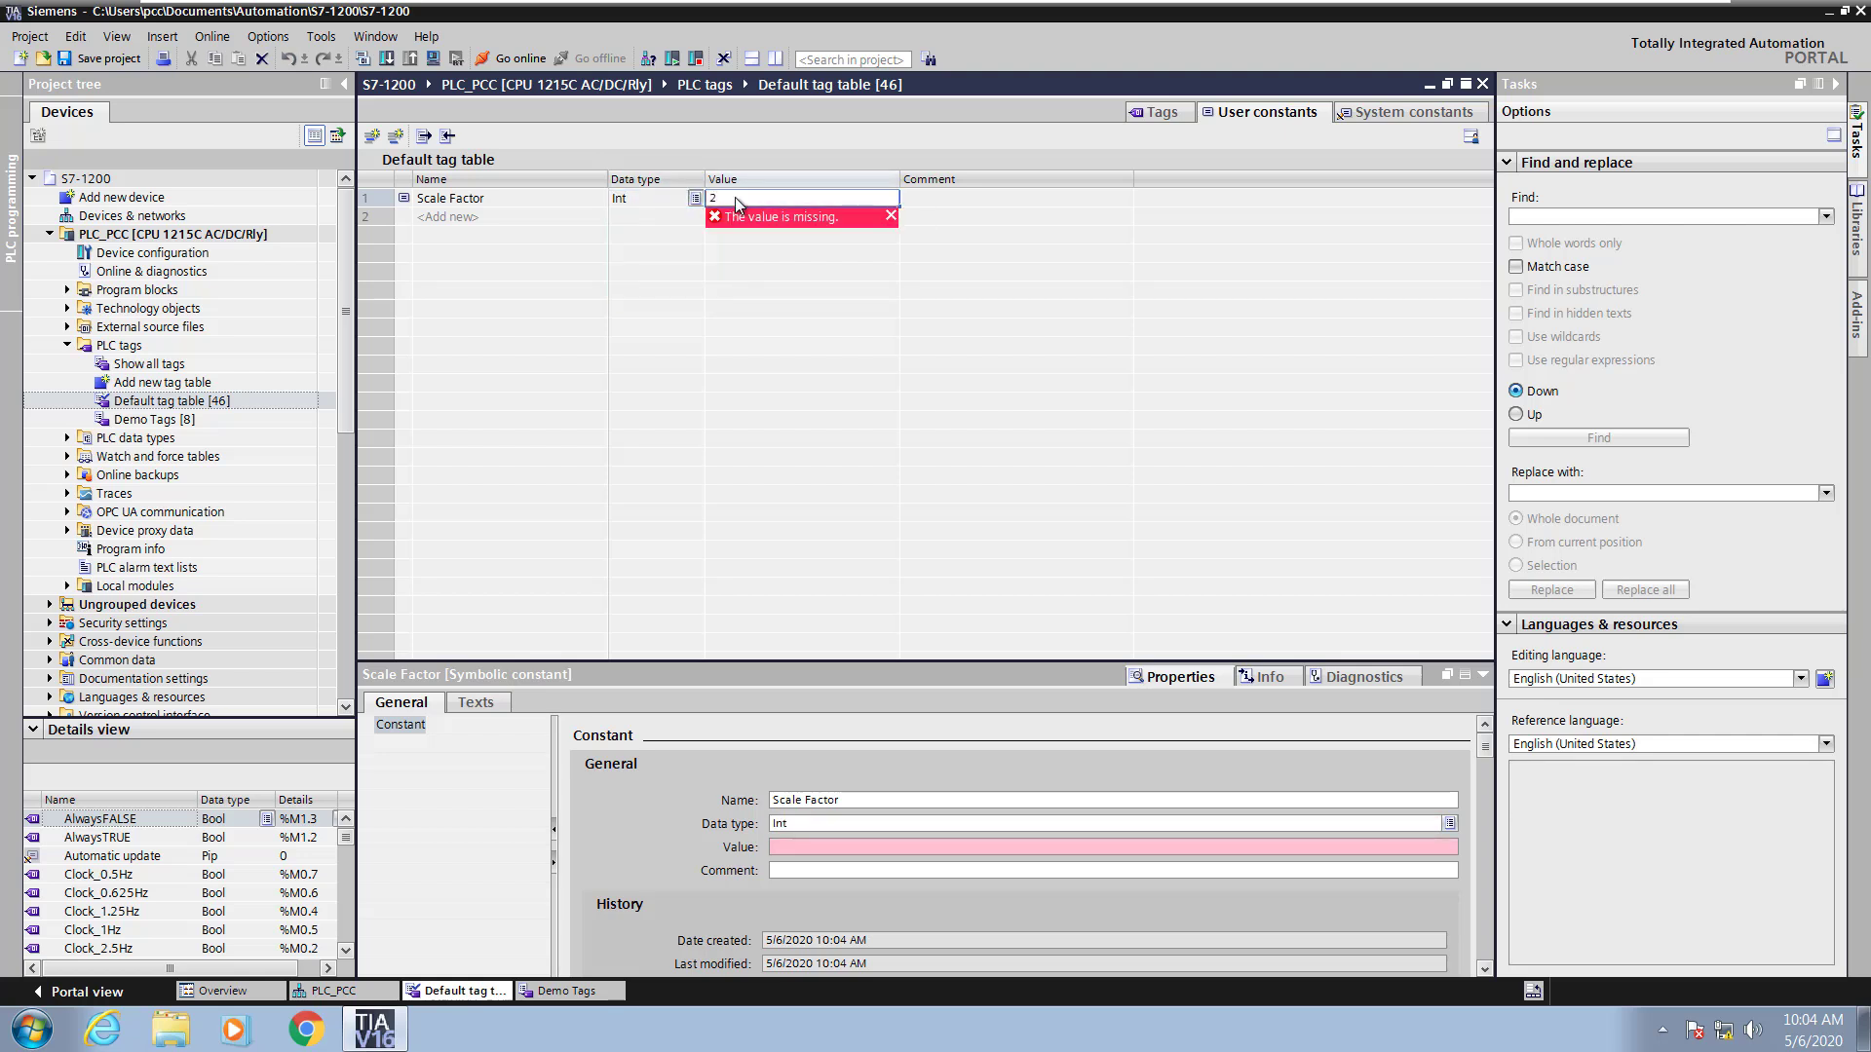
{"action": "key", "text": "Return"}
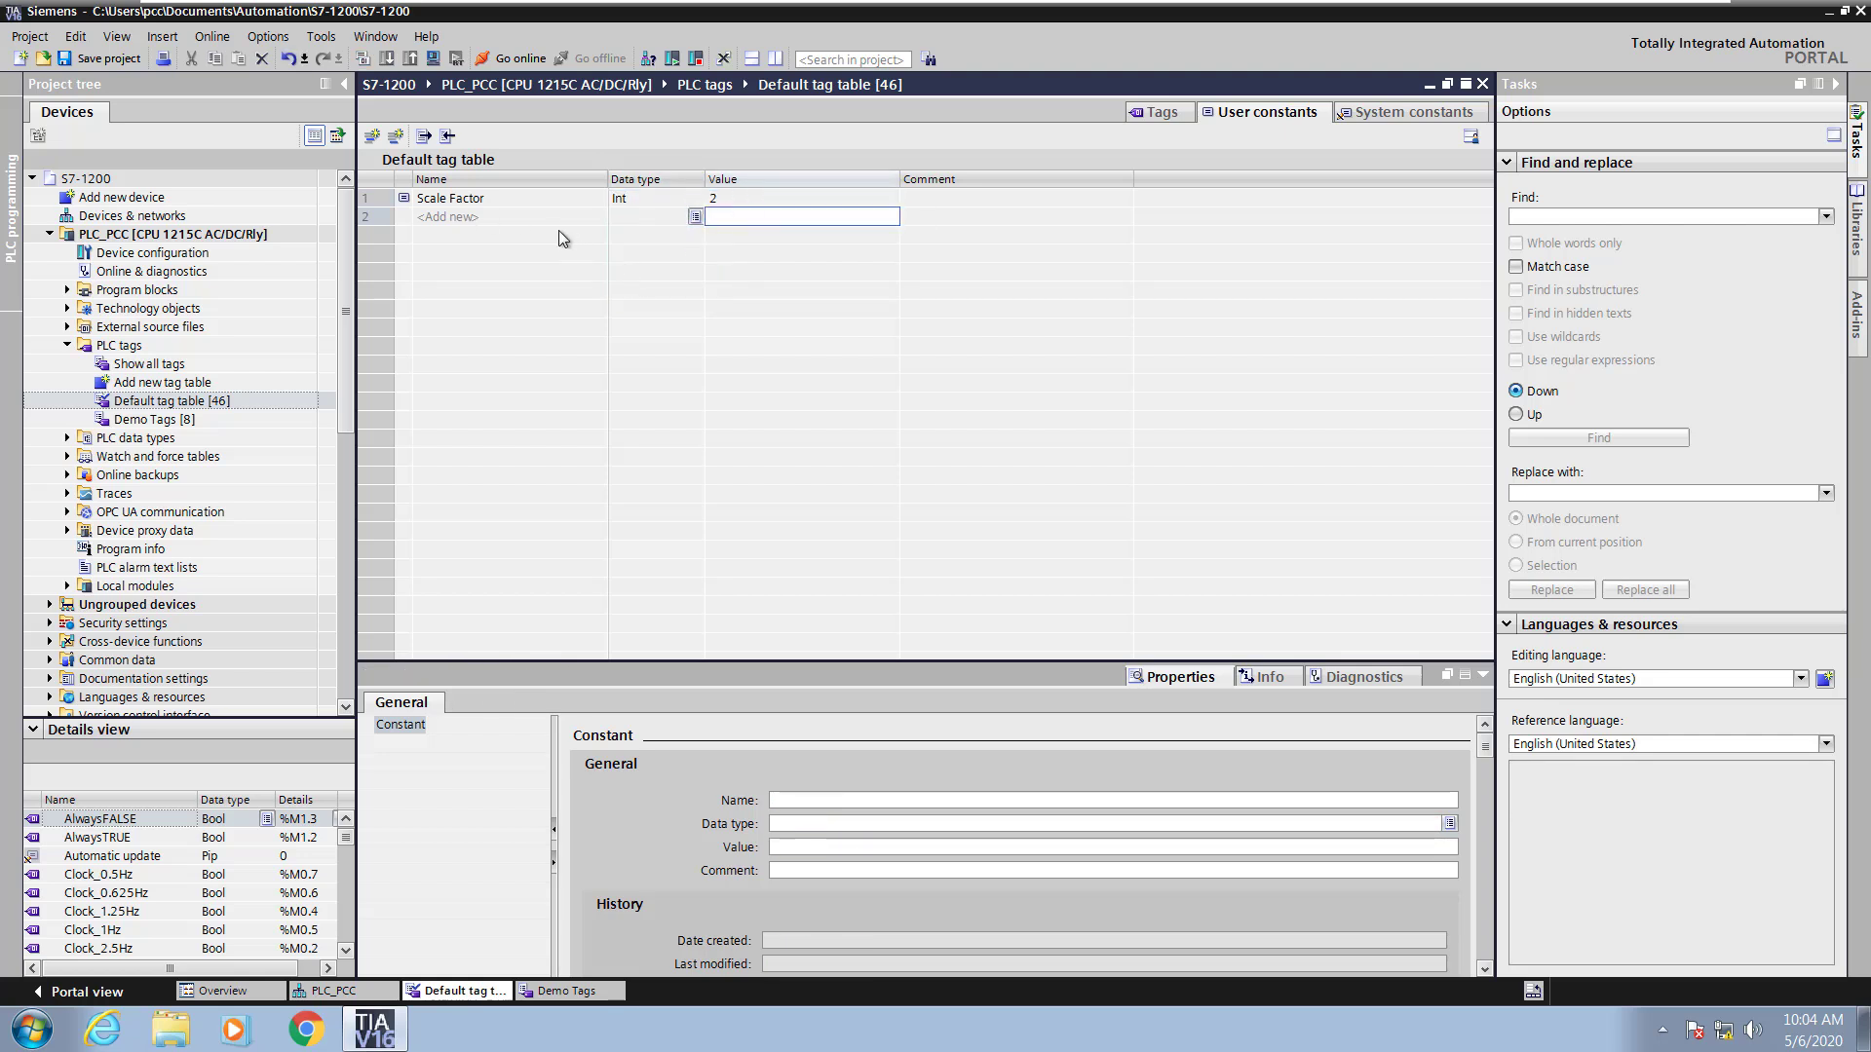
{"action": "double_click", "coordinate": [103, 366]}
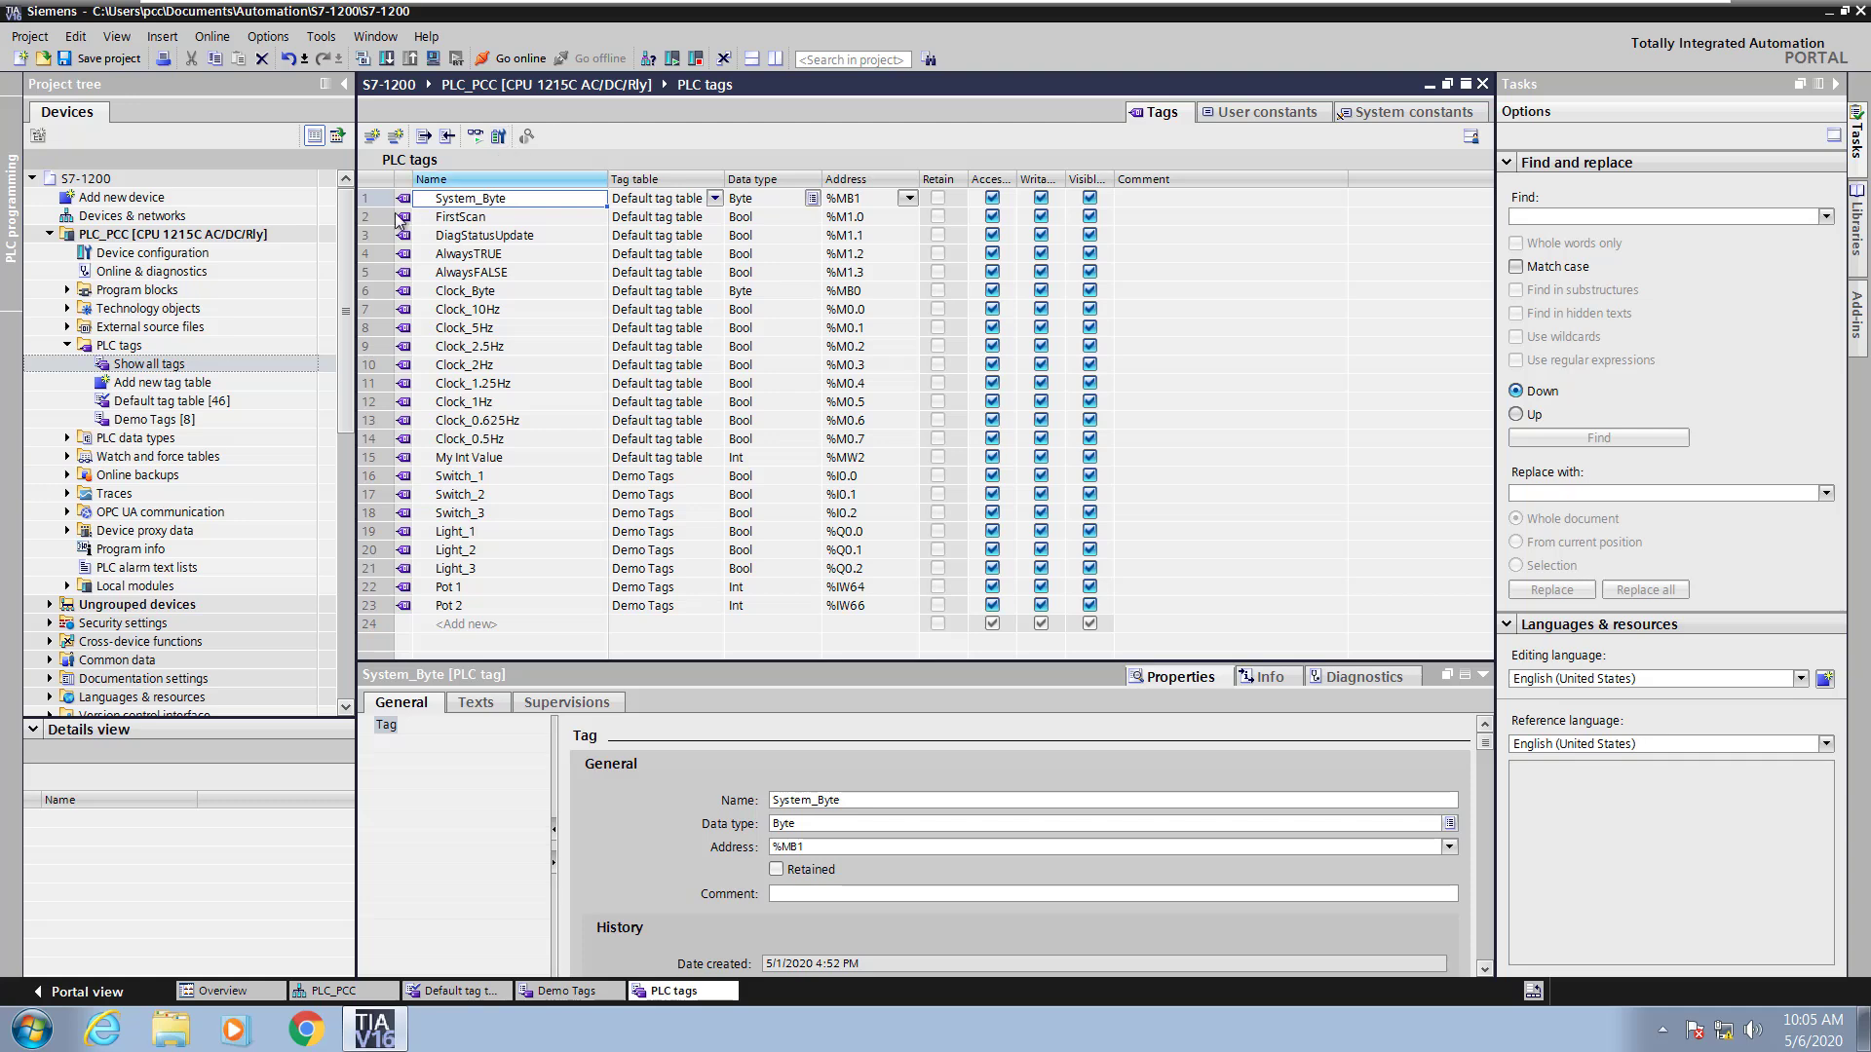
Set 2 retentive memory bytes starting at MB0 for the Default tag table
{"action": "double_click", "coordinate": [156, 402]}
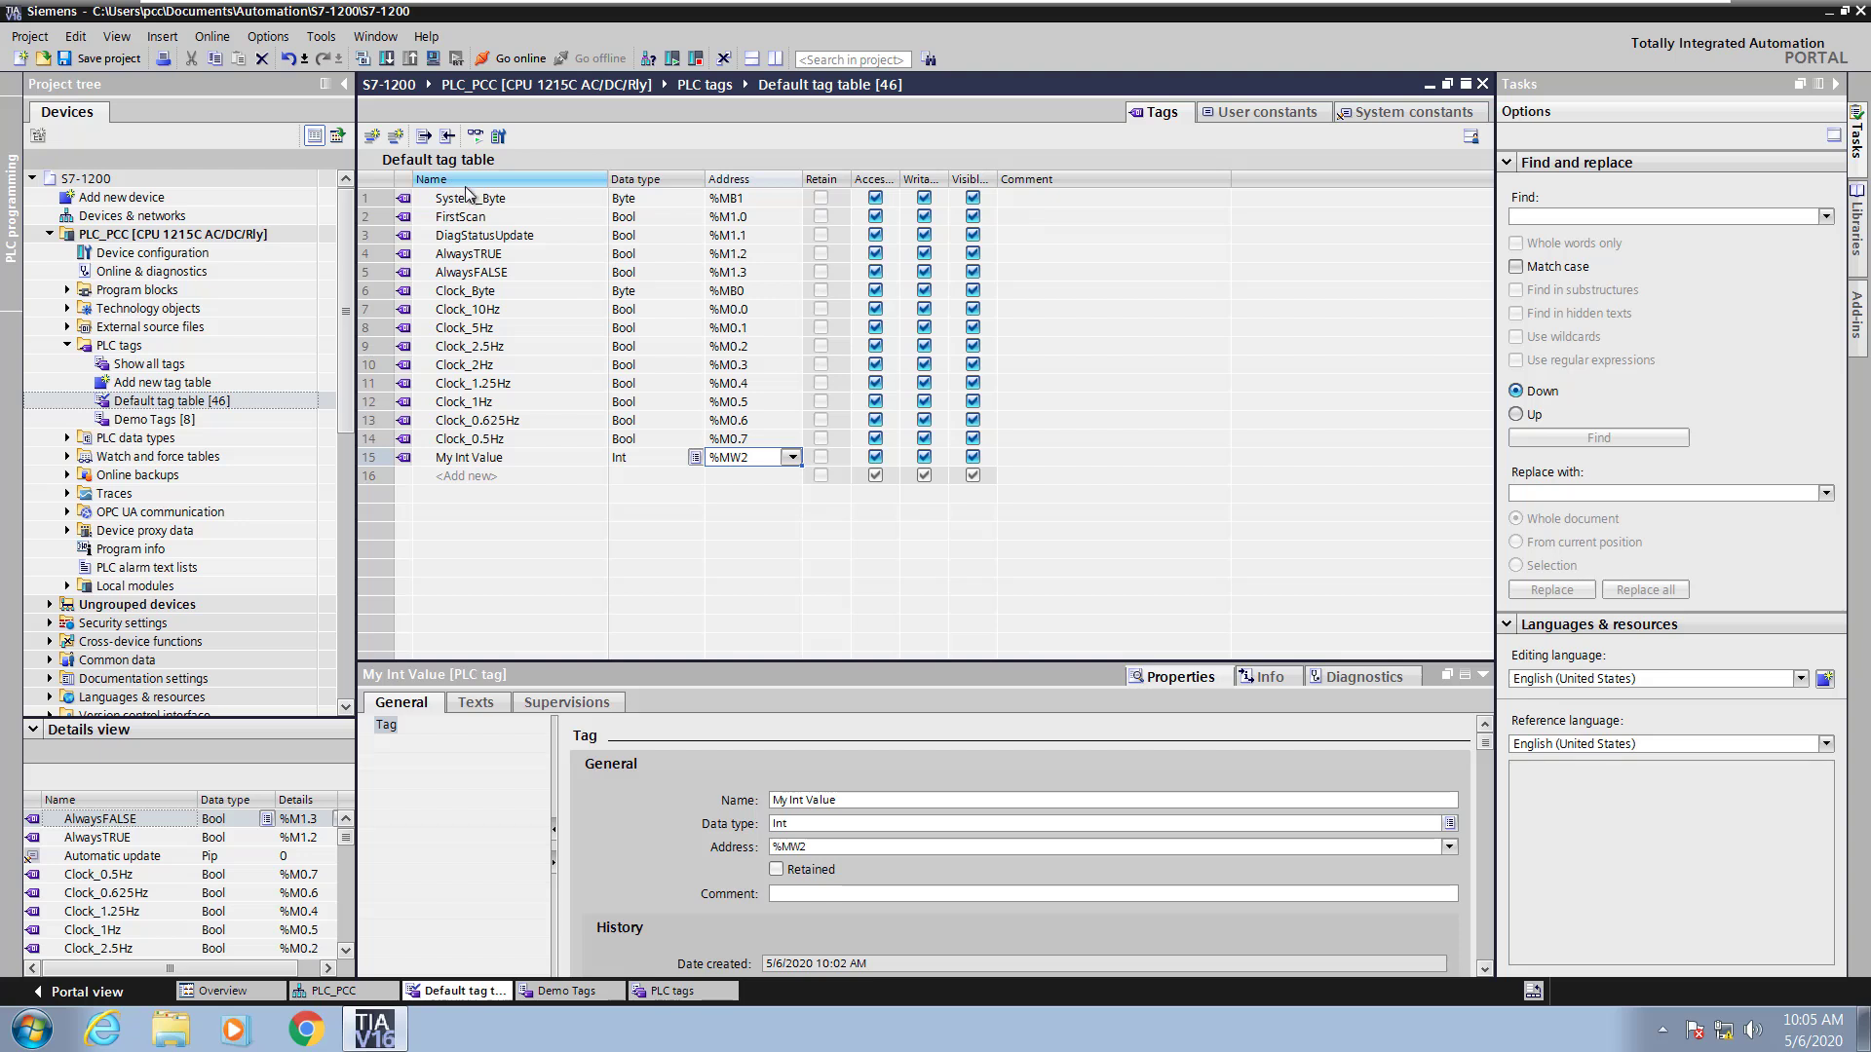
{"action": "left_click", "coordinate": [500, 138]}
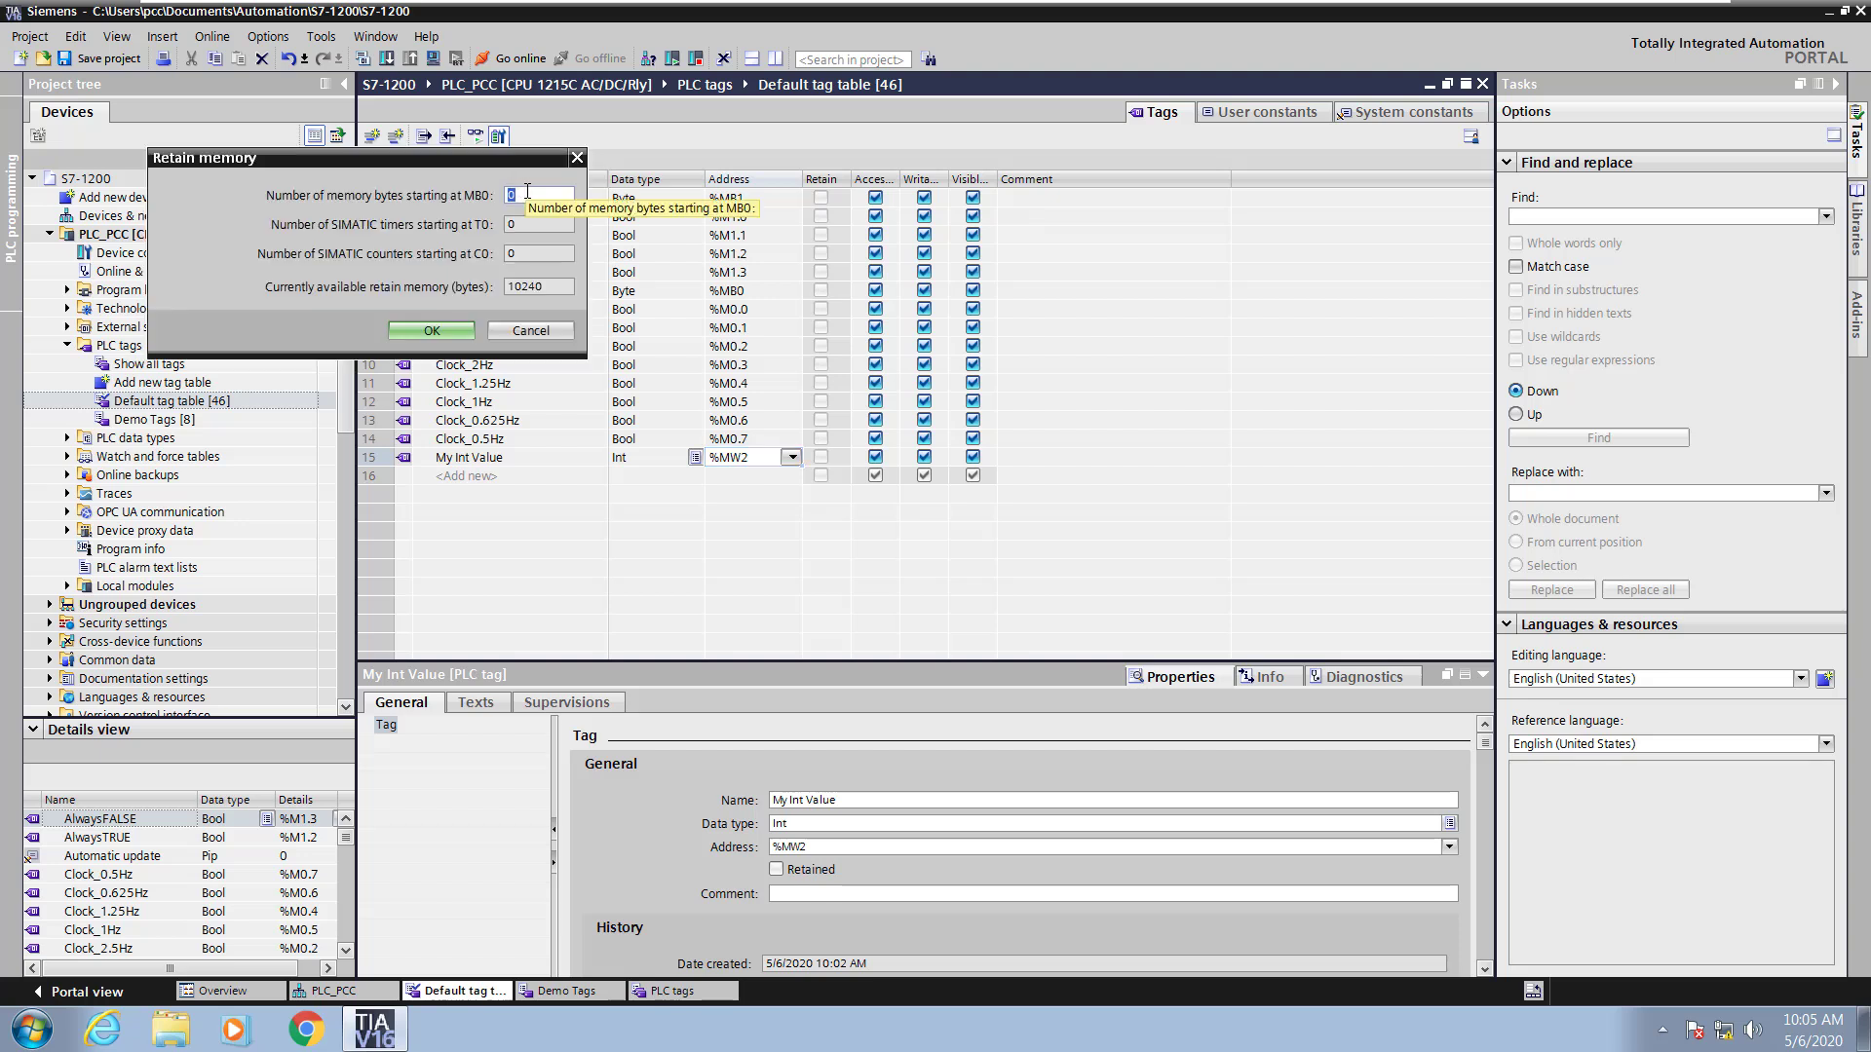
{"action": "type", "text": "2"}
{"action": "key", "text": "Return"}
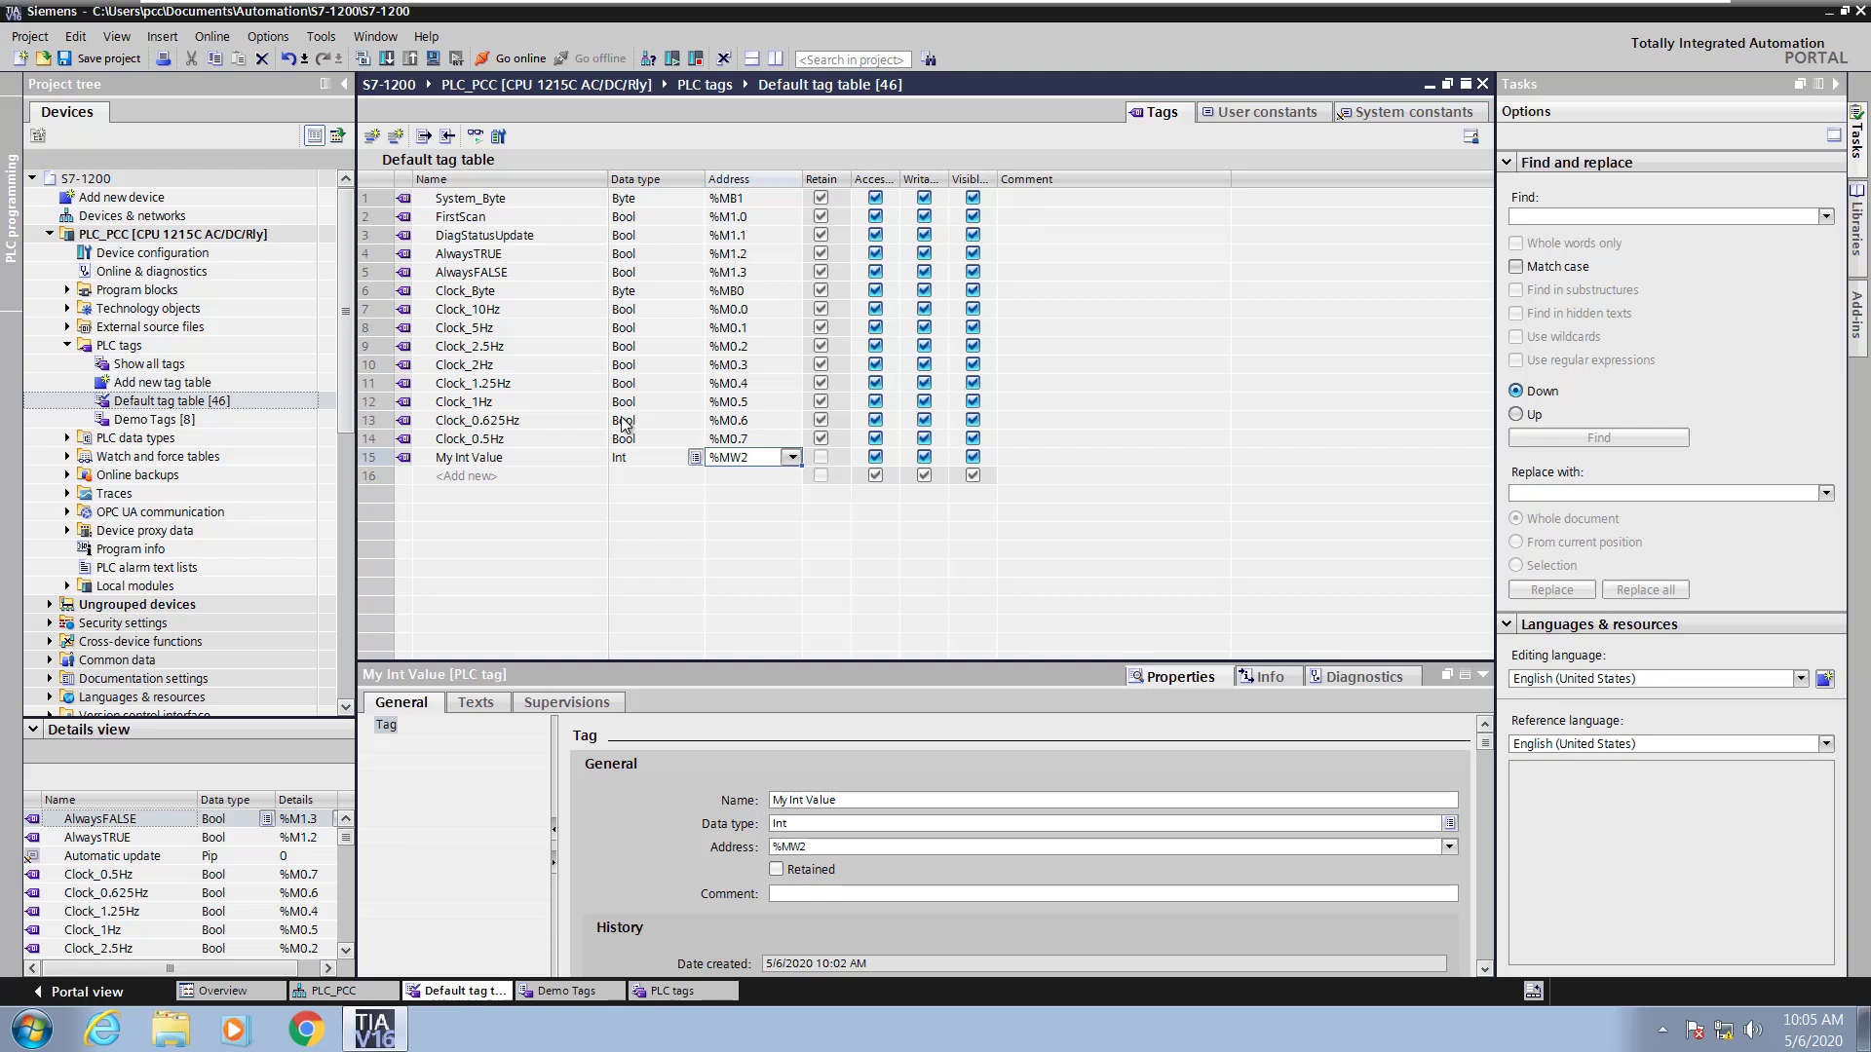
{"action": "left_click", "coordinate": [80, 237]}
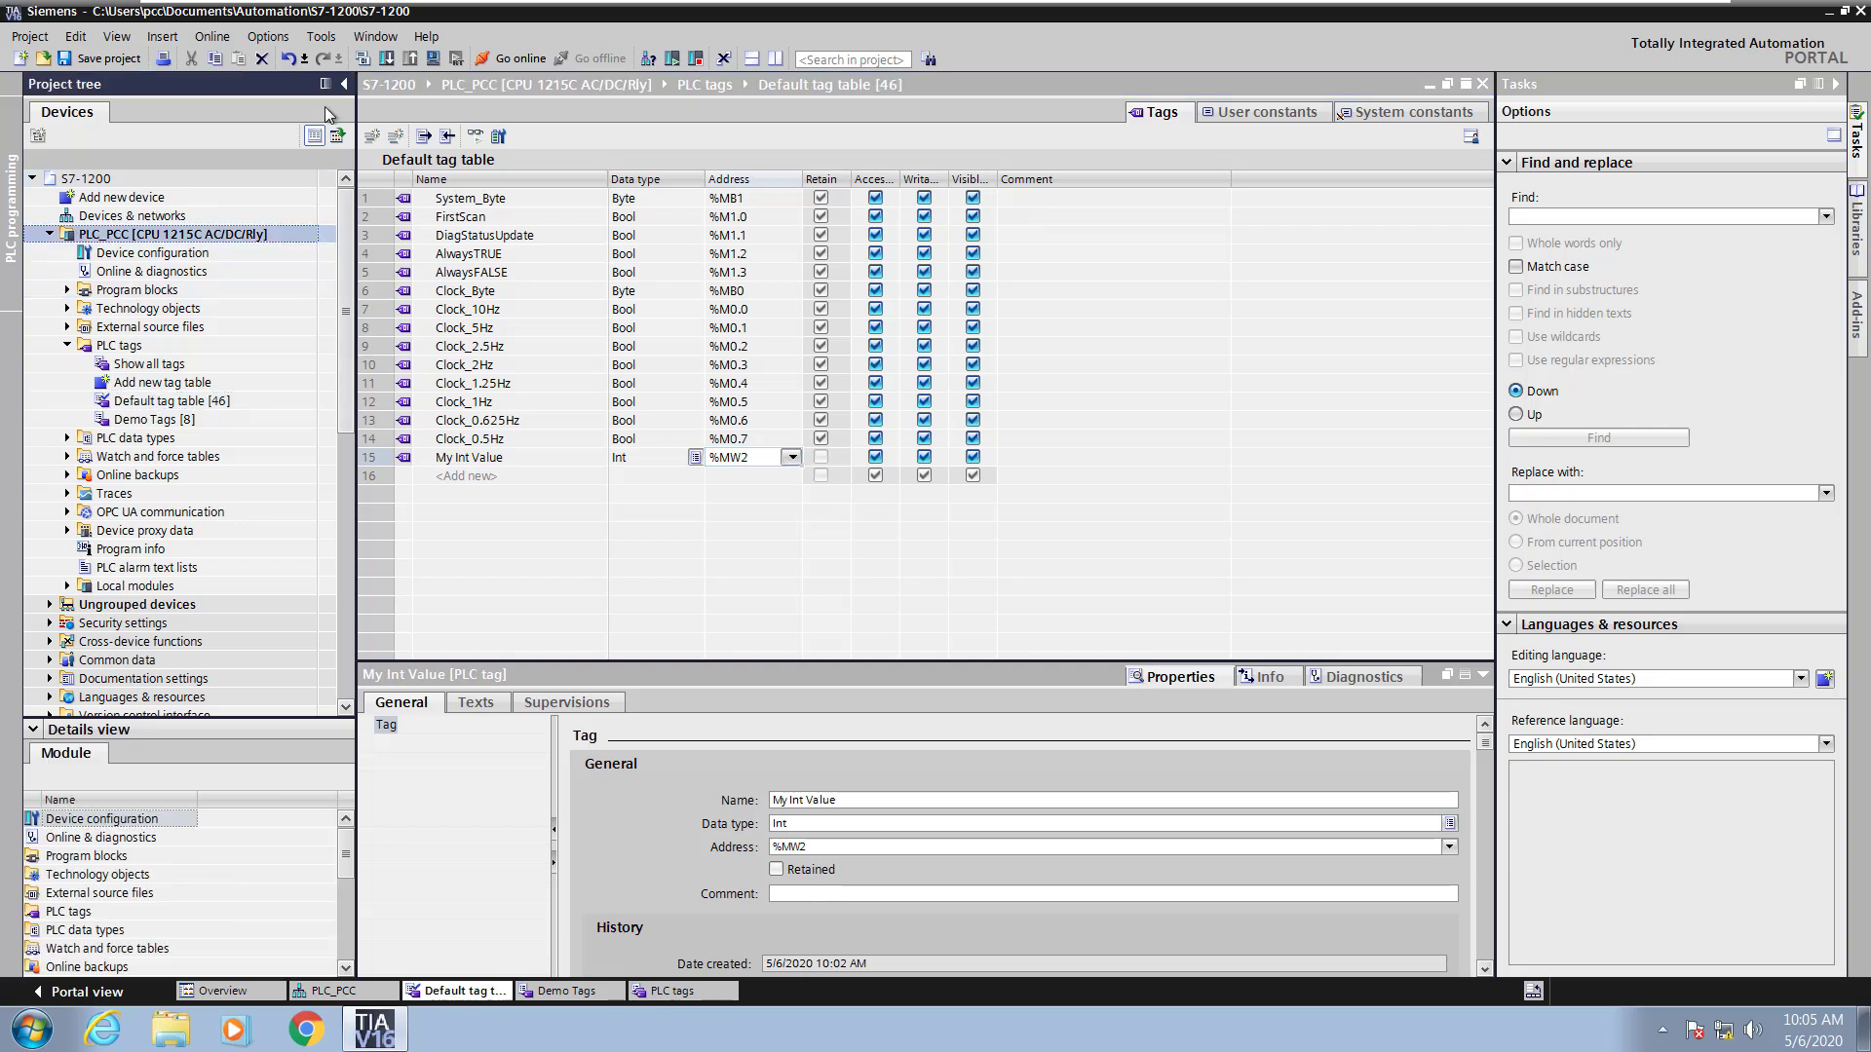
Download the software to PLC_PCC and finish loading with 0 errors and 0 warnings
{"action": "left_click", "coordinate": [386, 61]}
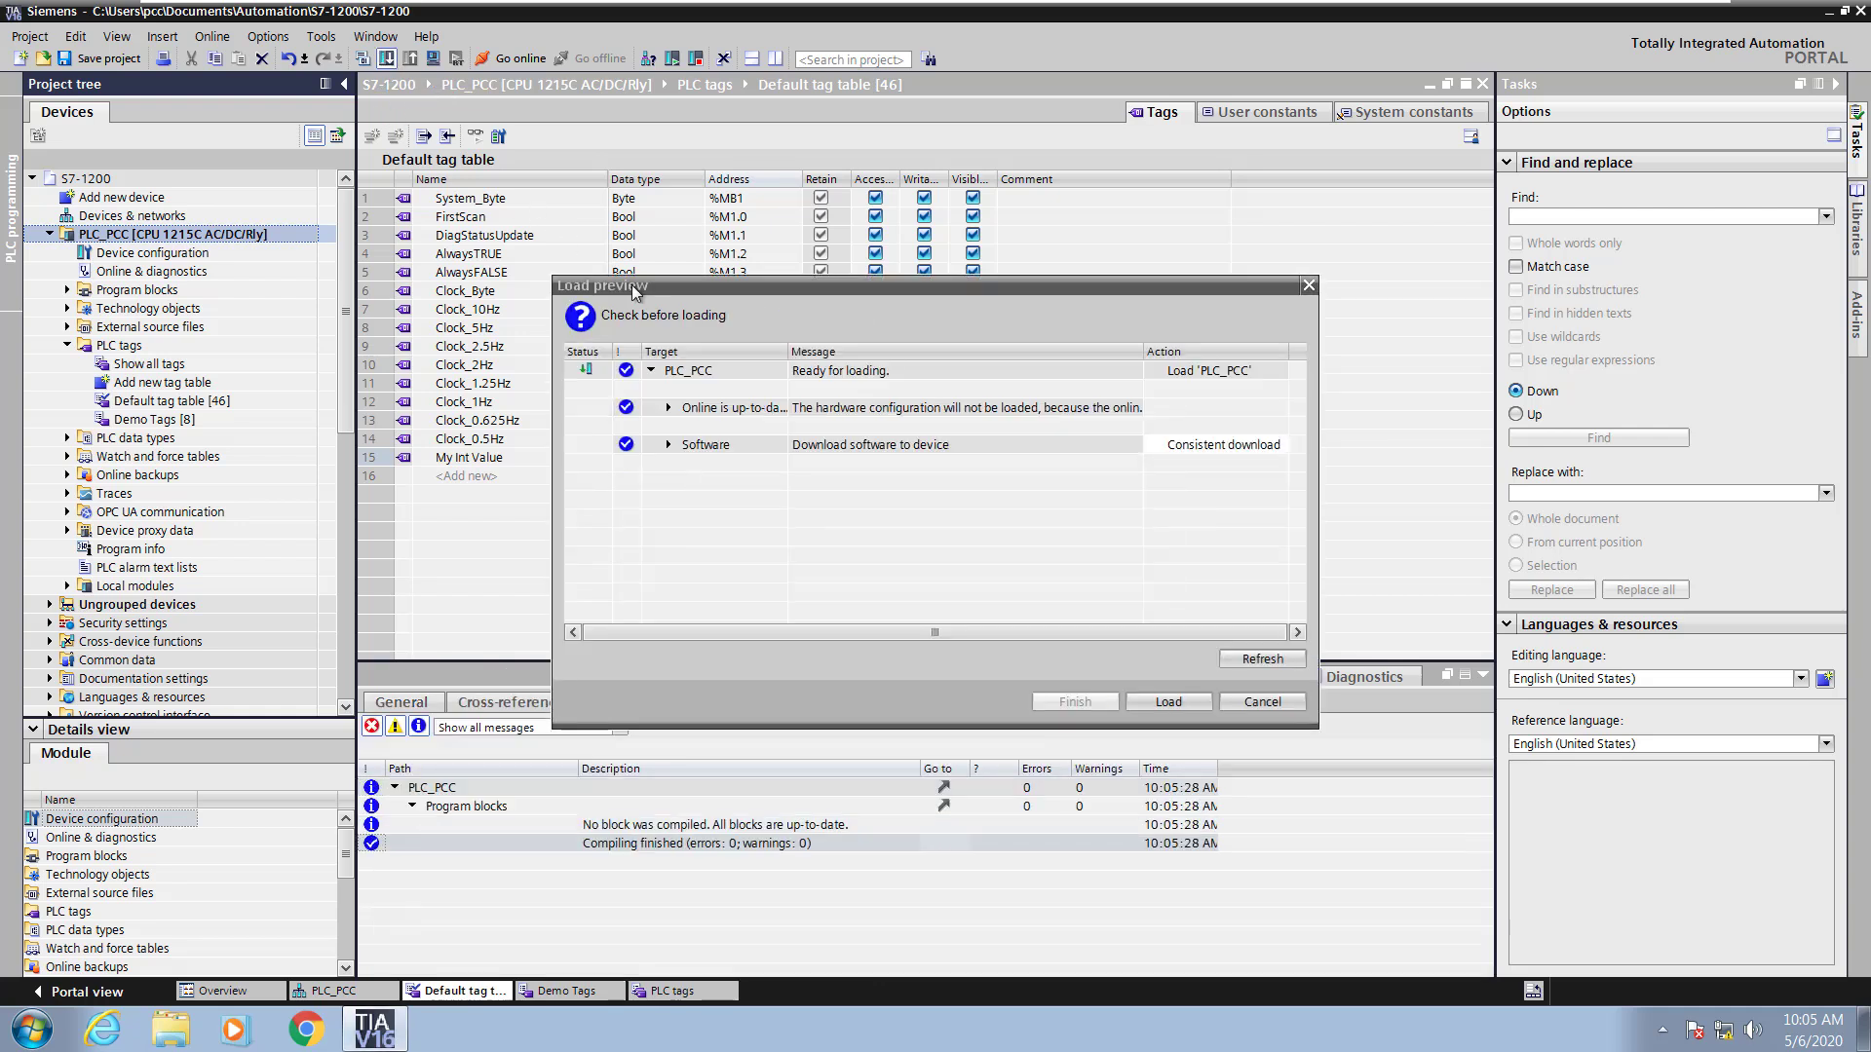
{"action": "left_click", "coordinate": [1162, 699]}
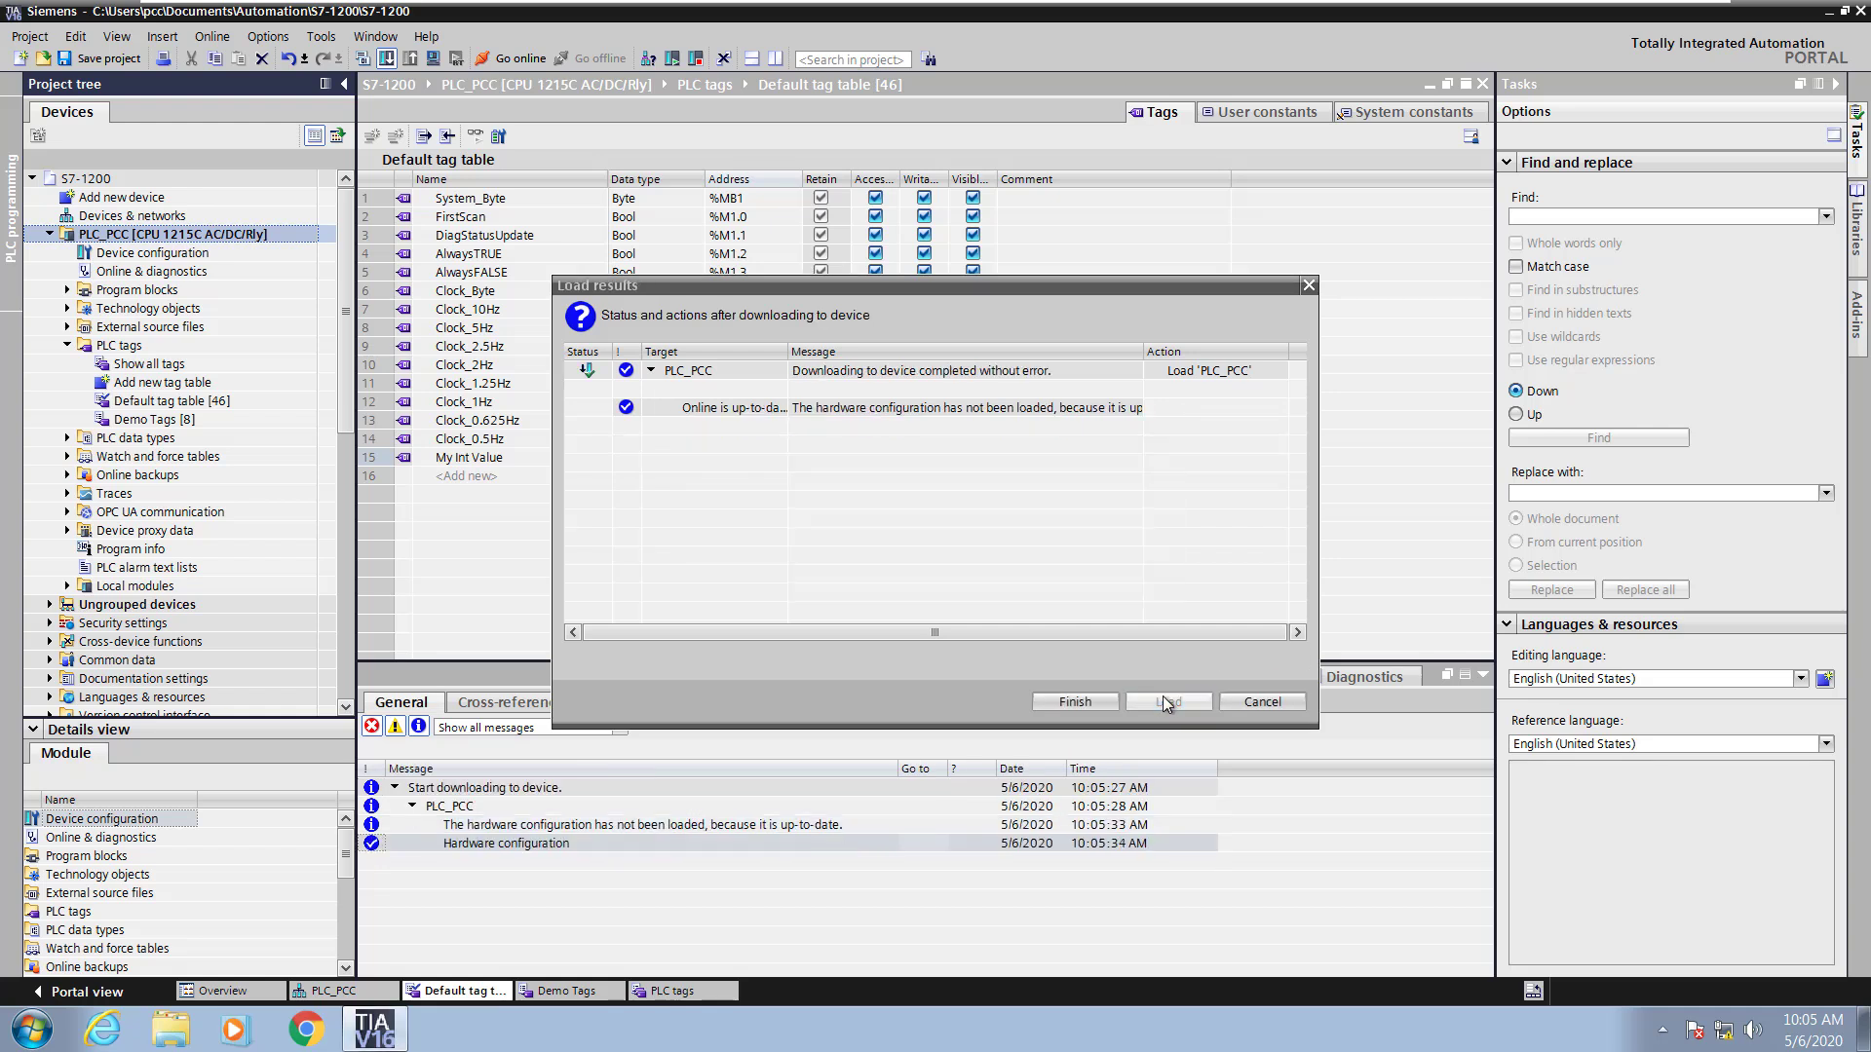
{"action": "left_click", "coordinate": [1073, 702]}
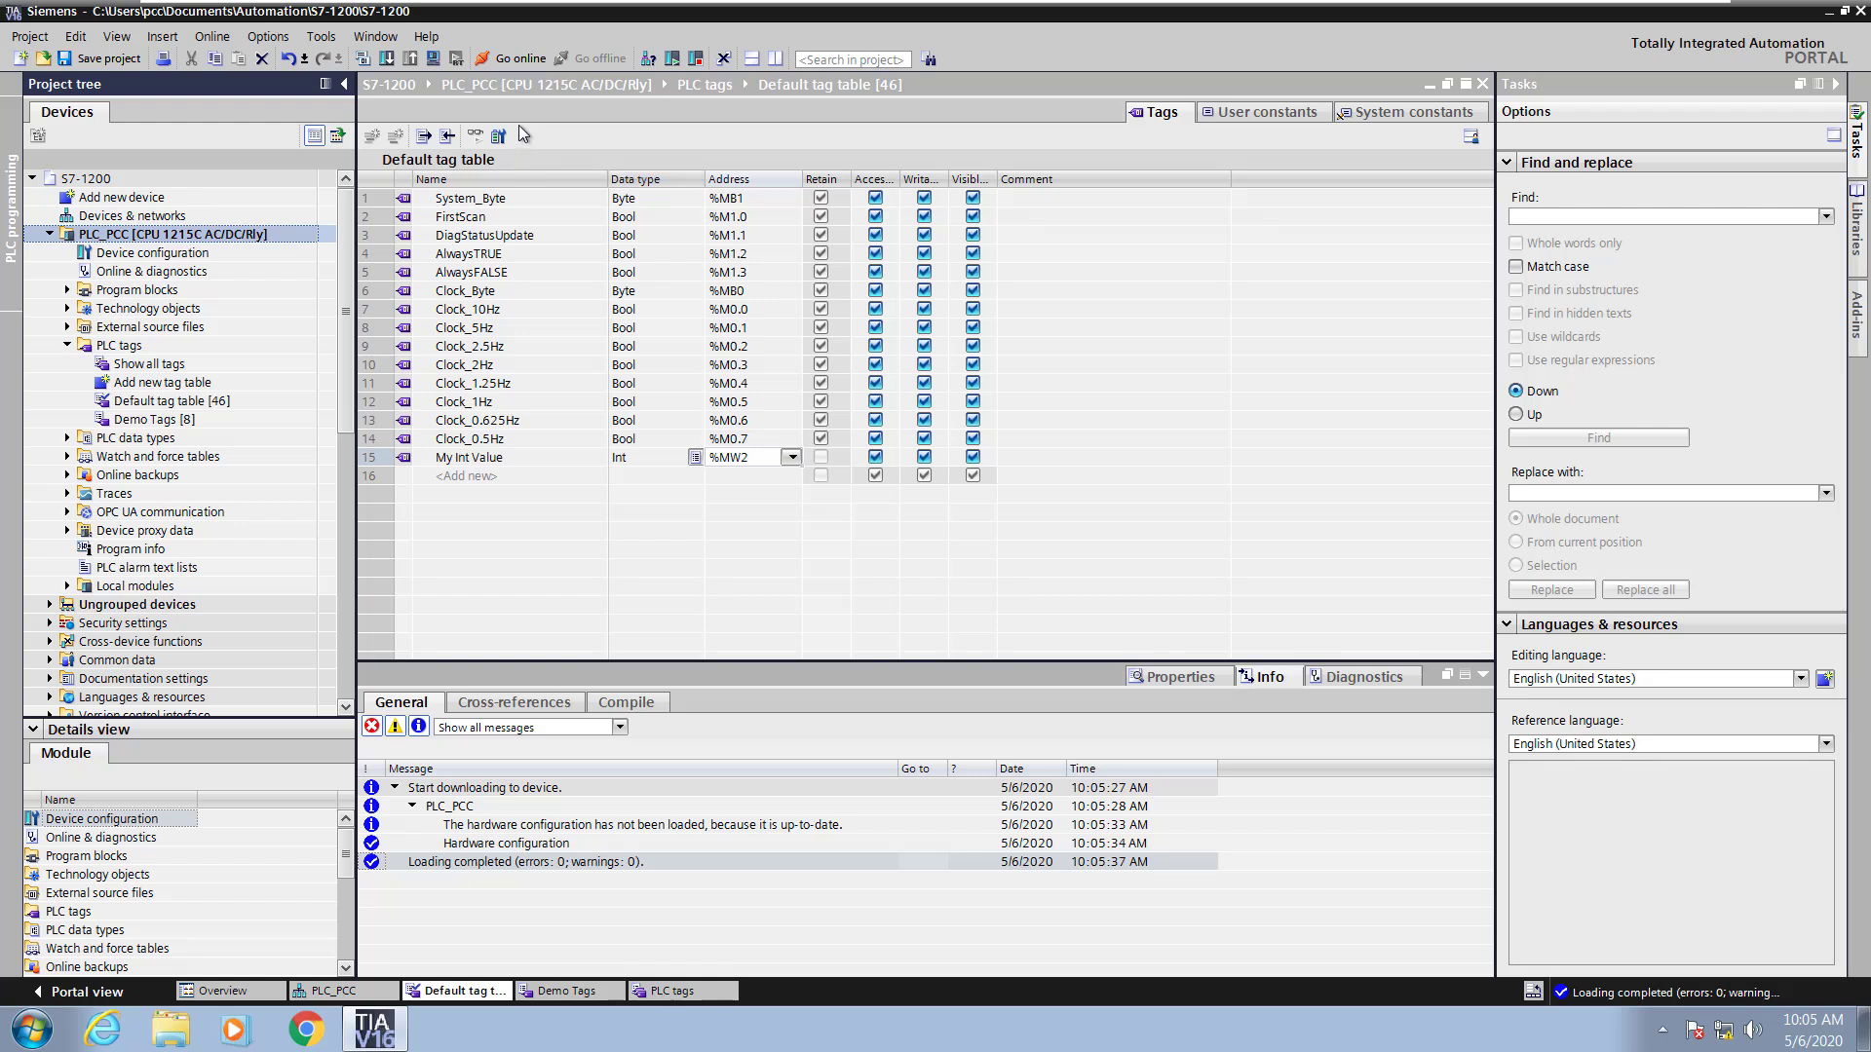
{"action": "left_click", "coordinate": [532, 88]}
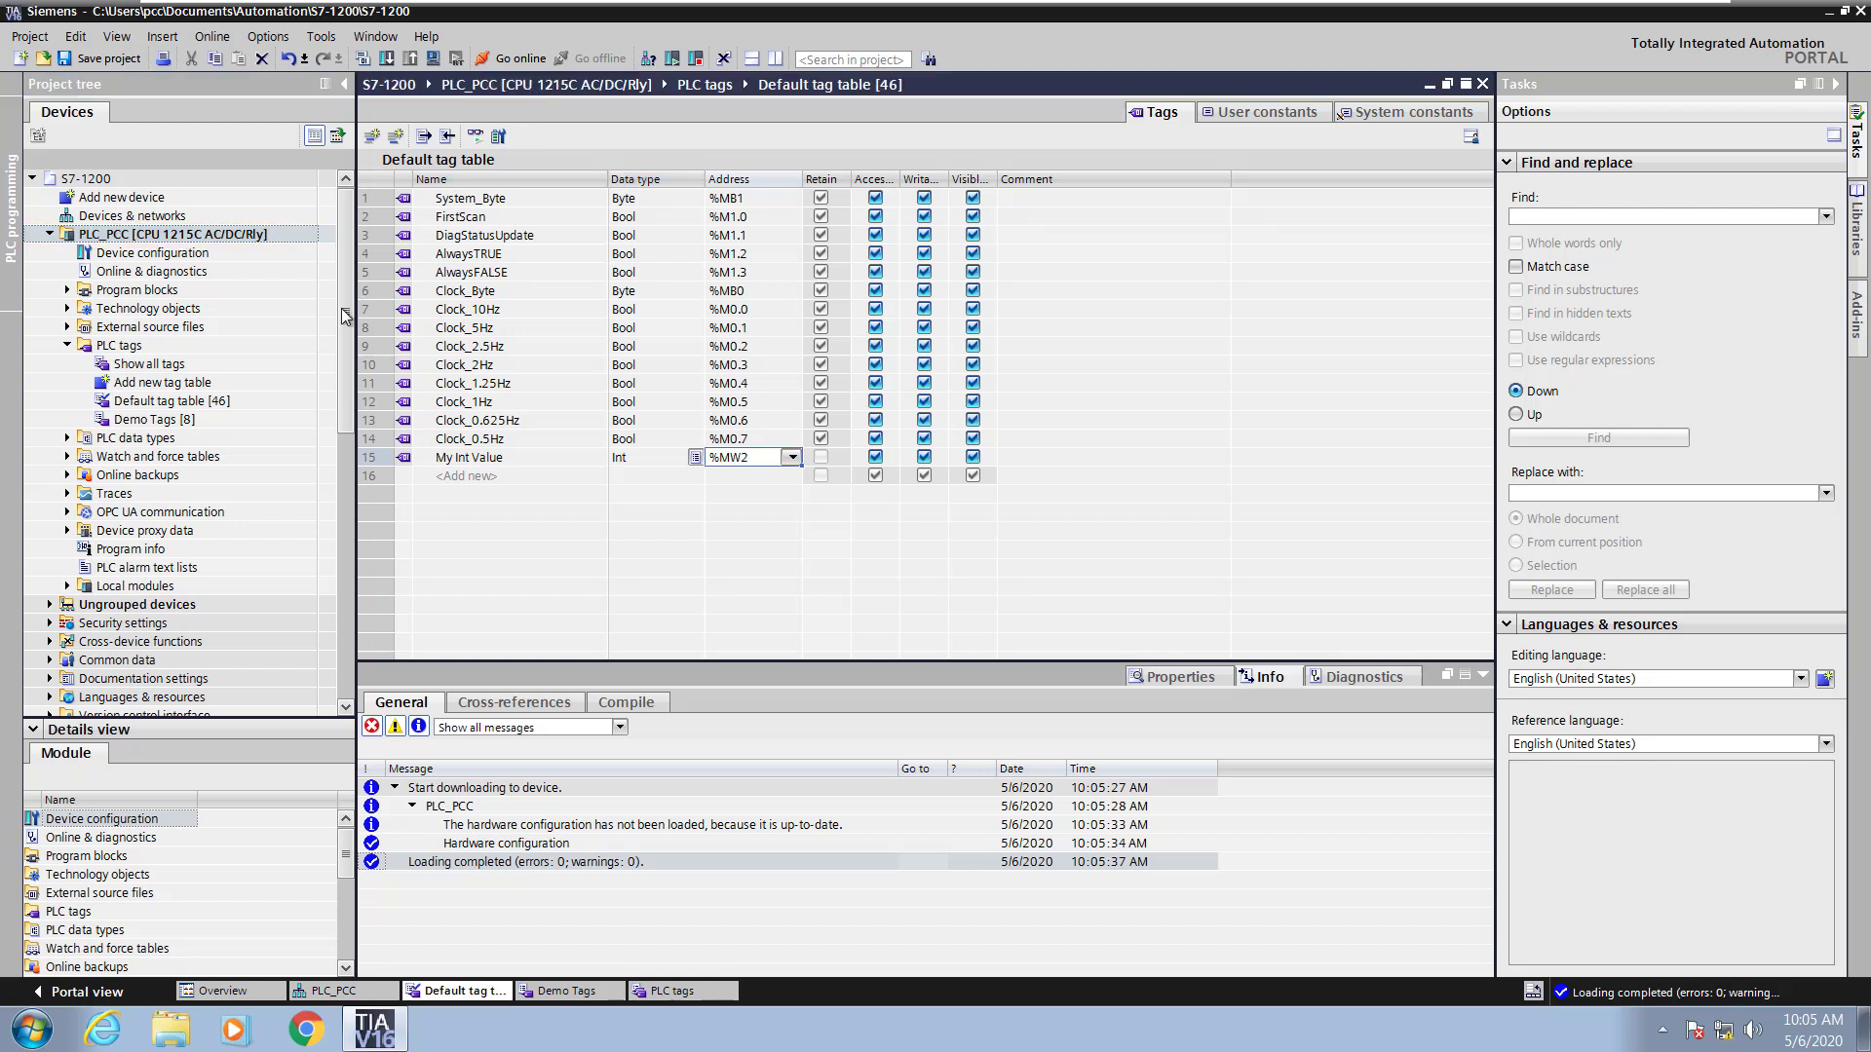
Monitor the default and Demo Tags table values live, then go offline from PLC_PCC
{"action": "left_click", "coordinate": [474, 137]}
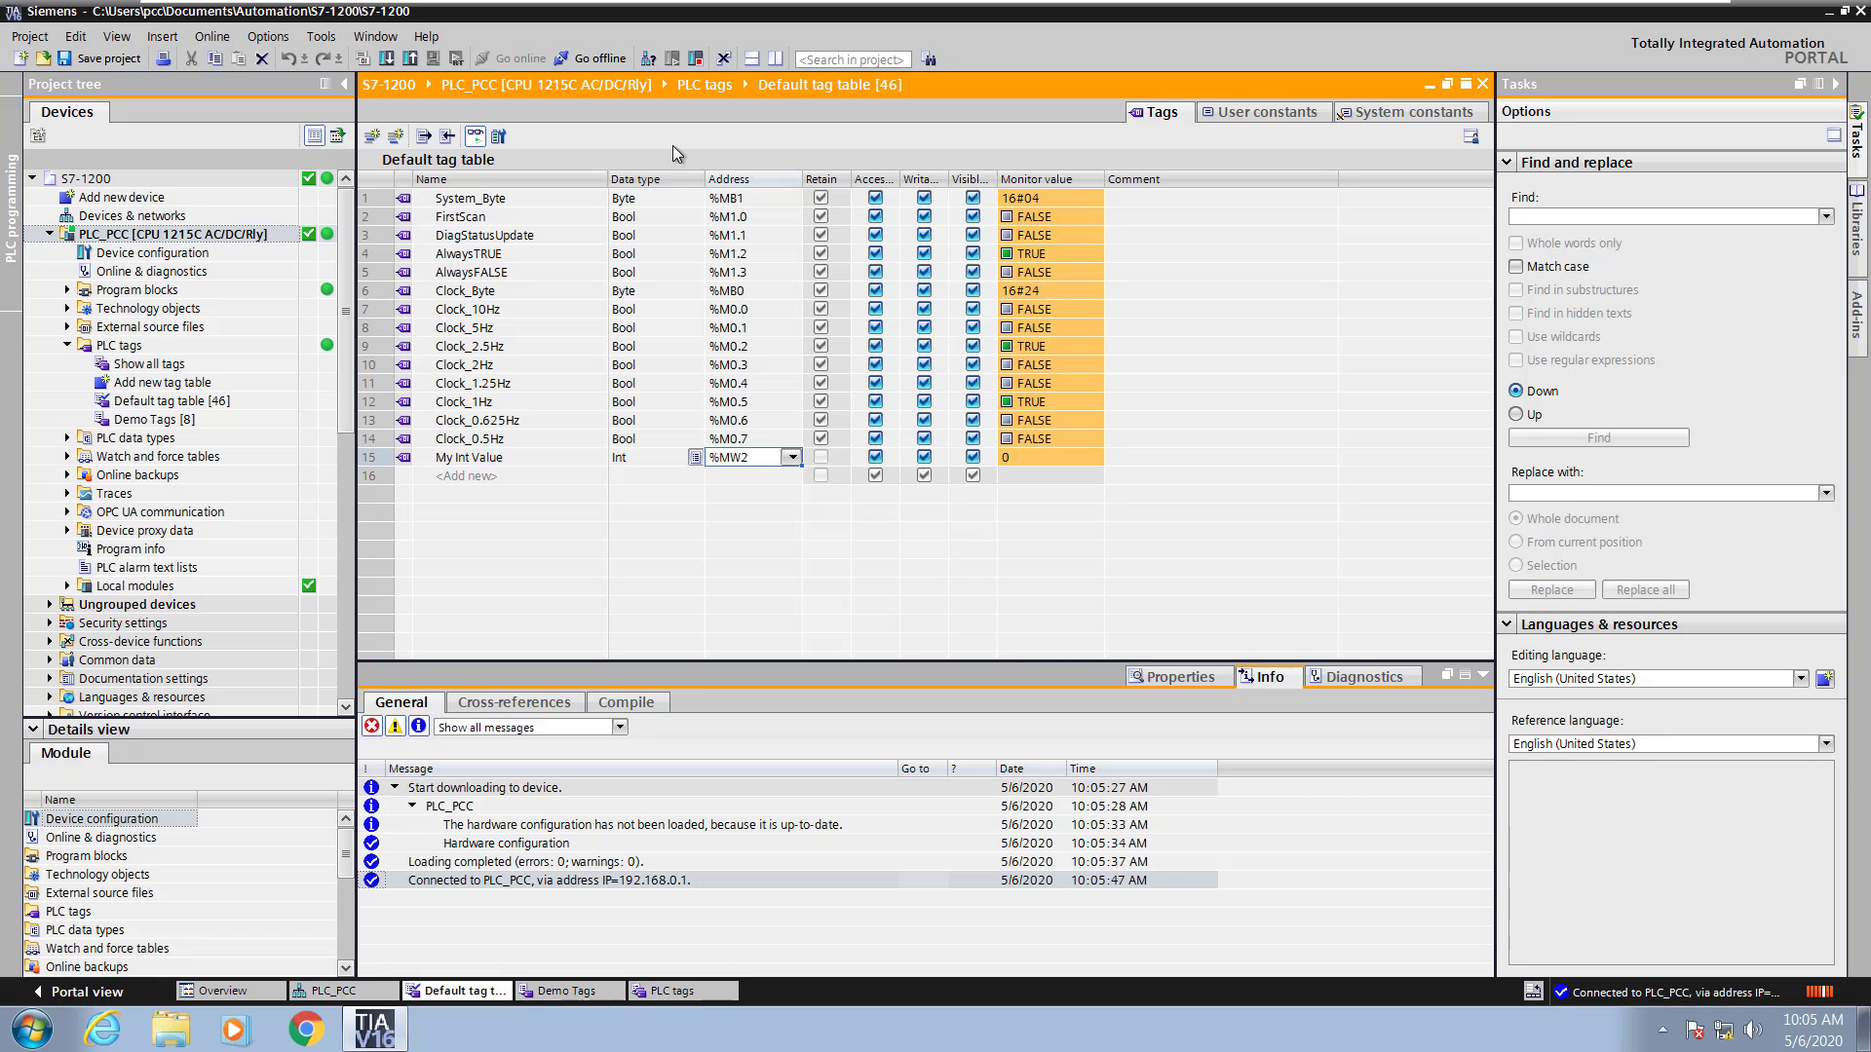
{"action": "double_click", "coordinate": [127, 421]}
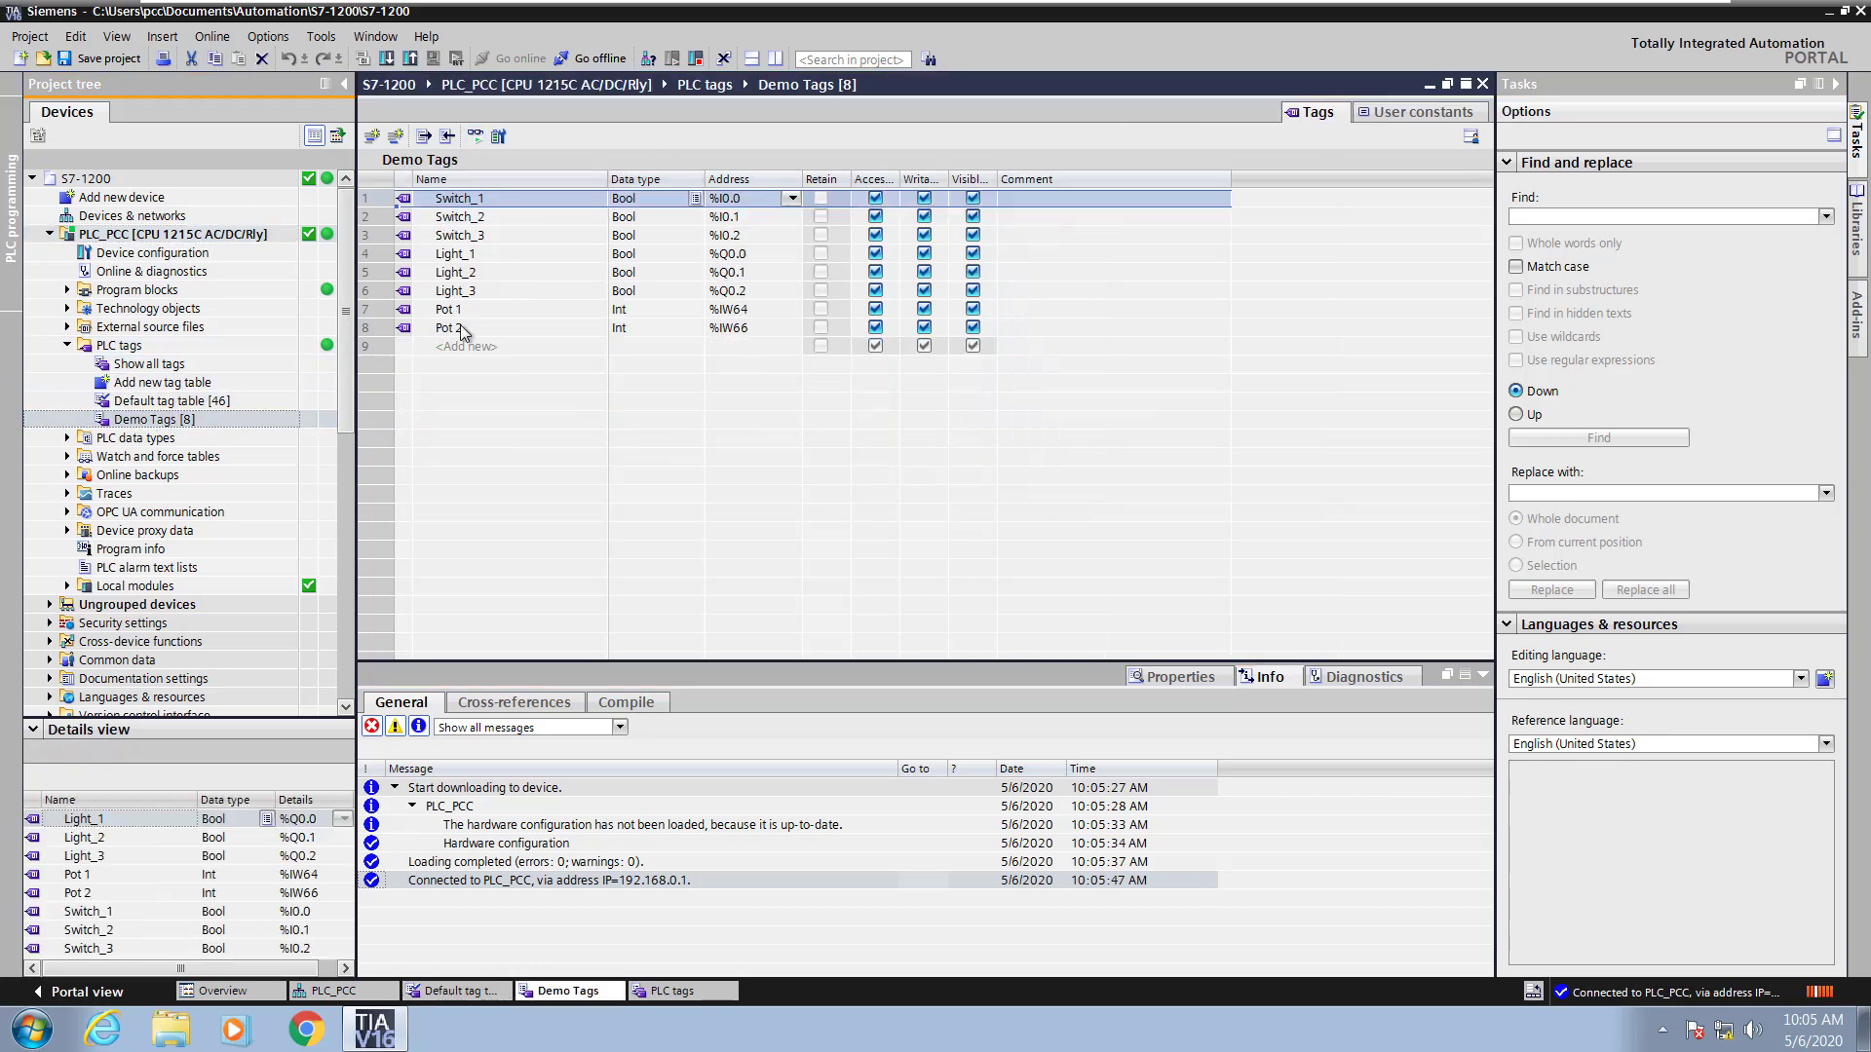
{"action": "left_click", "coordinate": [474, 136]}
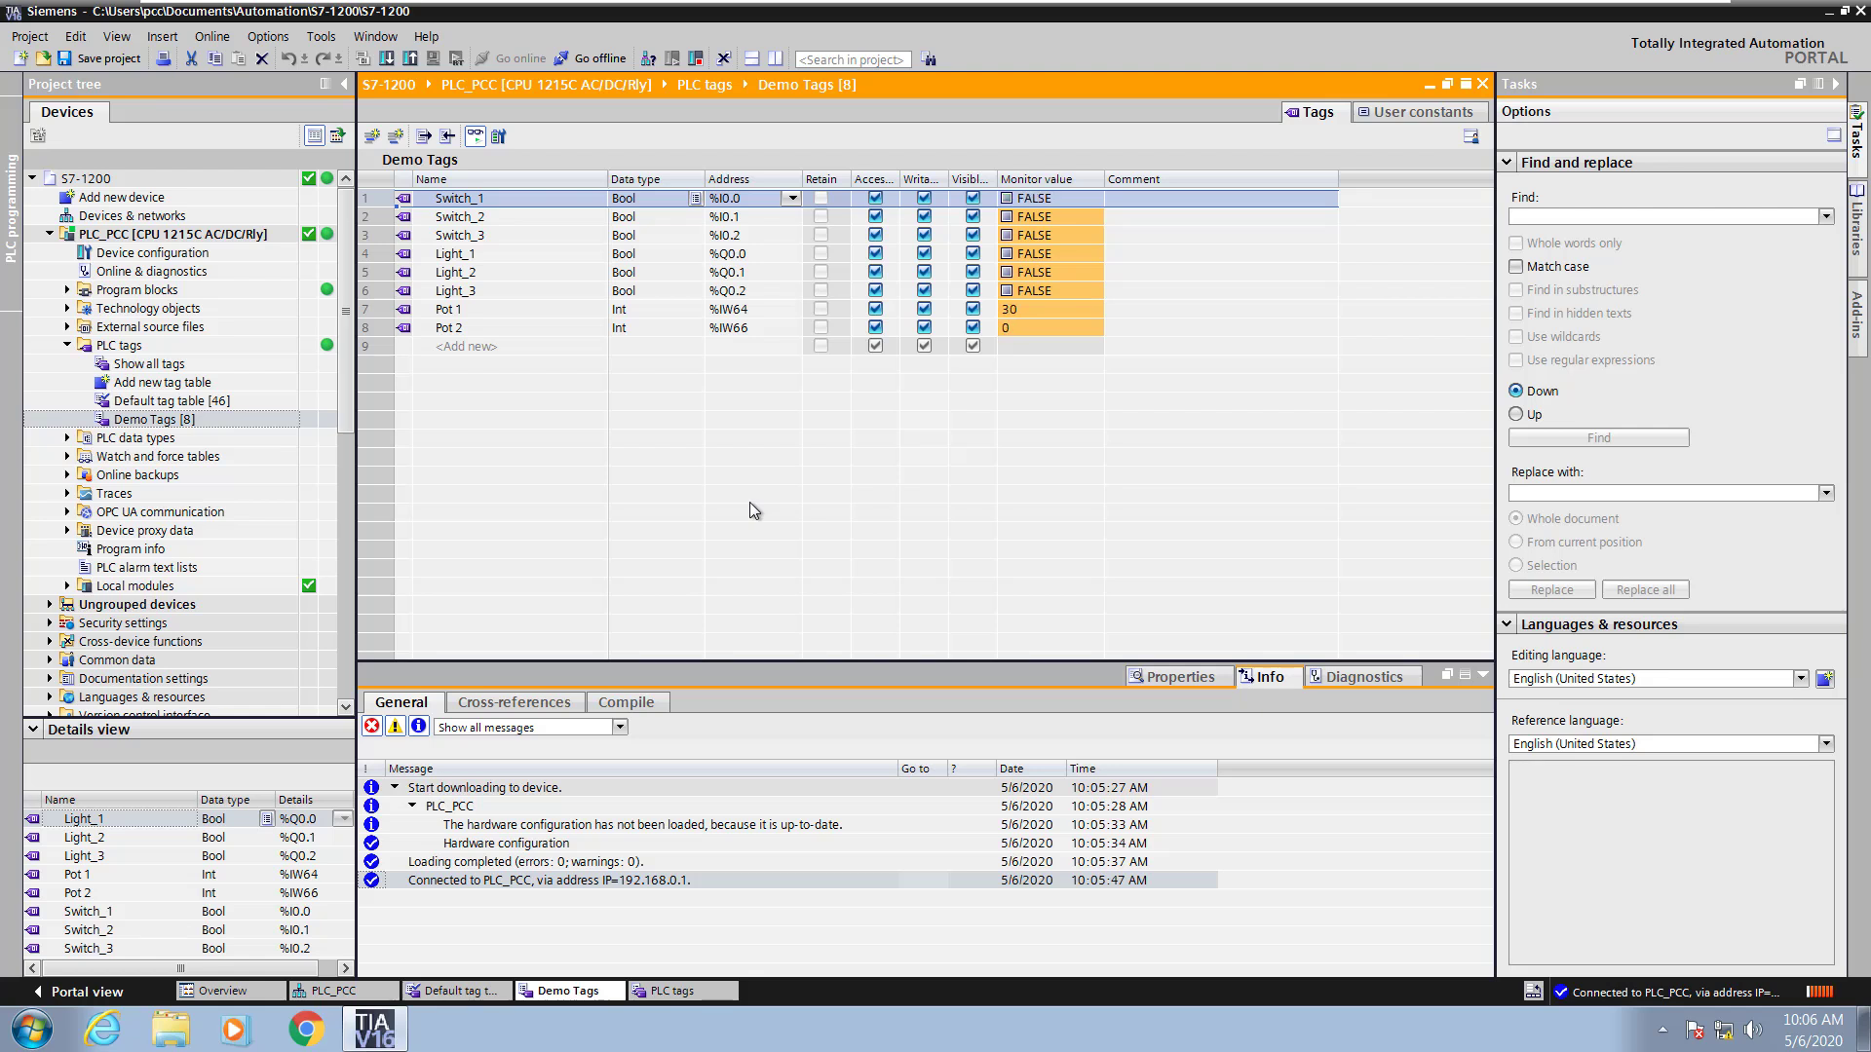
{"action": "left_click", "coordinate": [601, 60]}
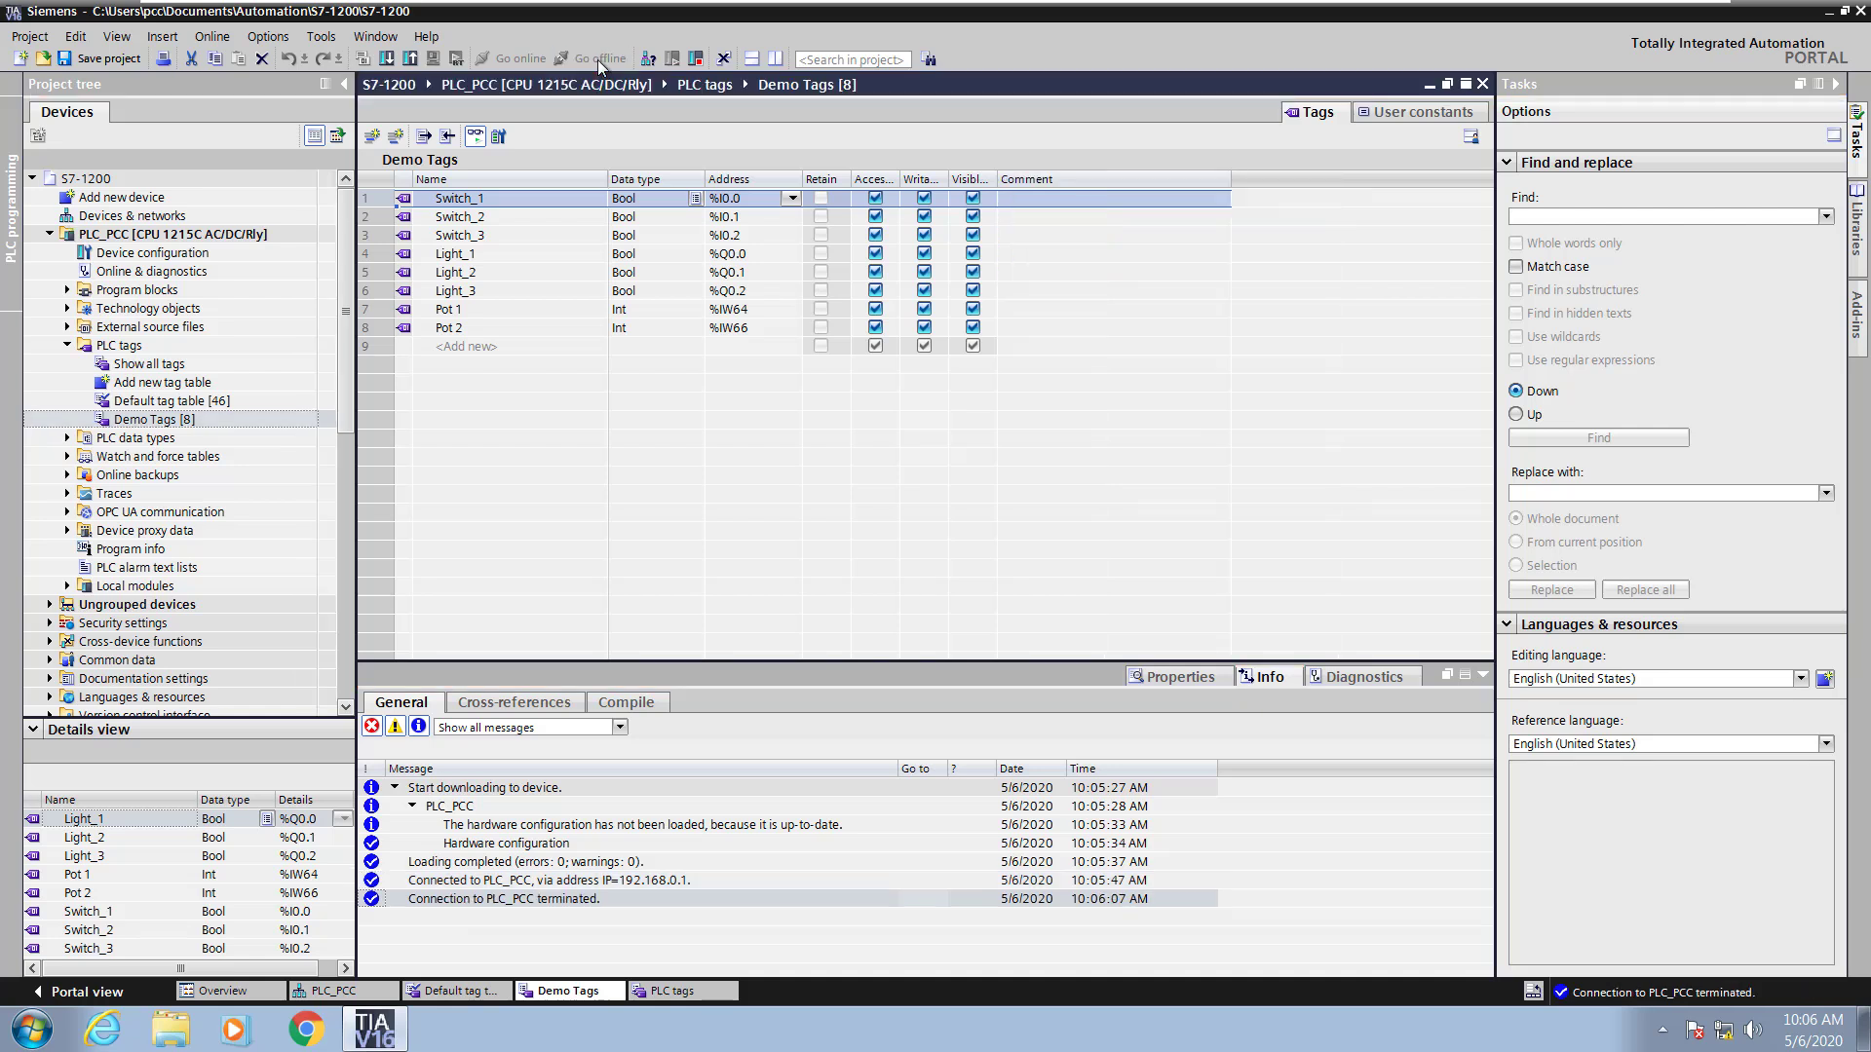